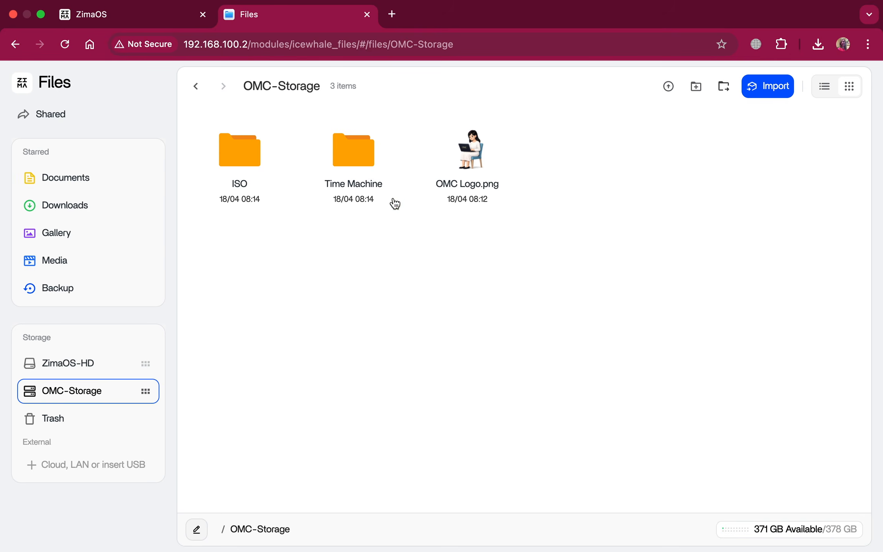
Share the Time Machine folder in OMC-Storage via samba with the Time Machine option enabled
{"action": "right_click", "coordinate": [354, 157]}
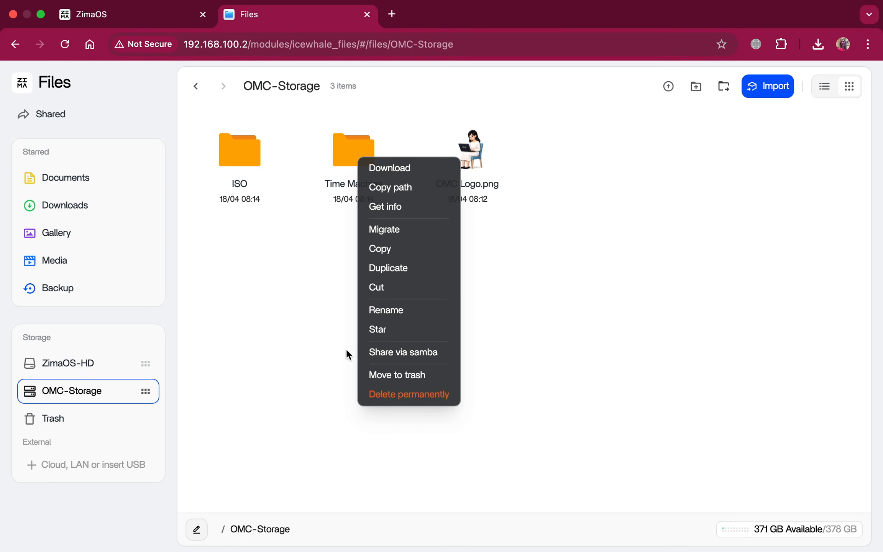
{"action": "left_click", "coordinate": [387, 350]}
{"action": "left_click", "coordinate": [237, 300]}
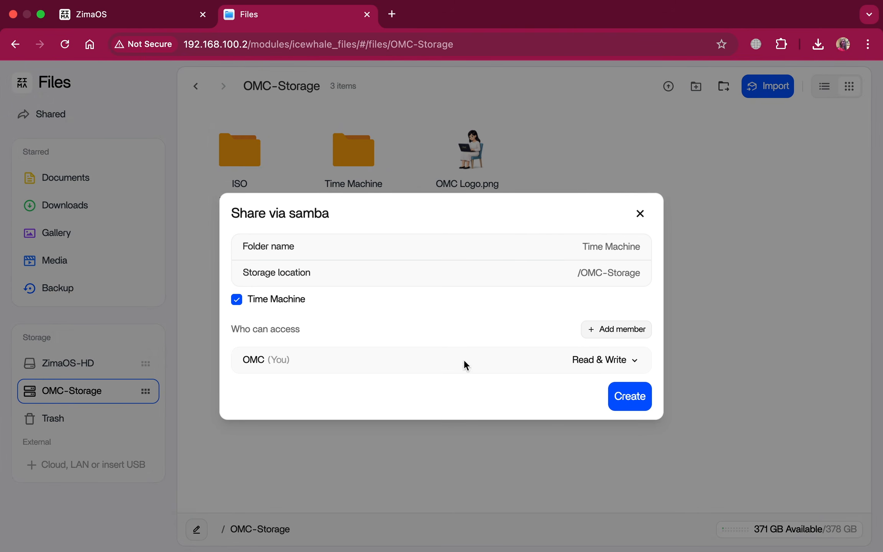
{"action": "left_click", "coordinate": [624, 399]}
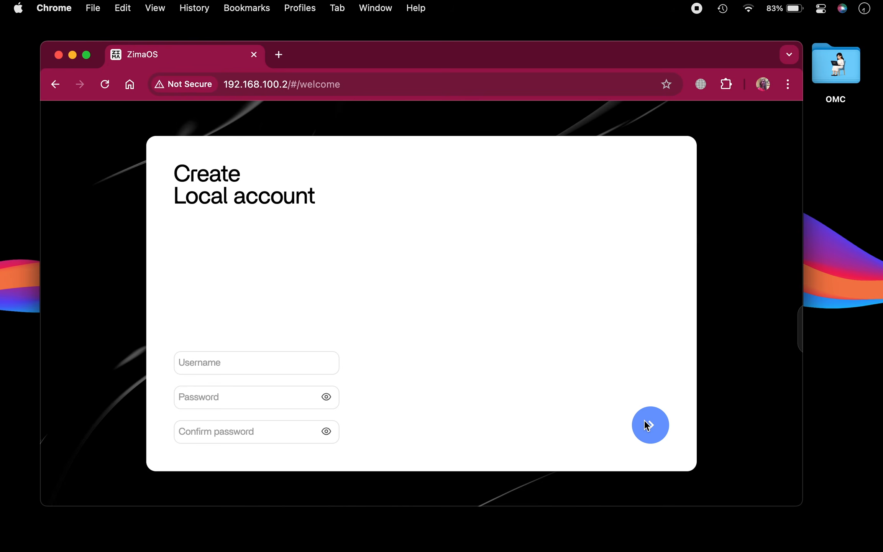
Fill in the local account form with the username OMC, enter and confirm the account password, and submit it
{"action": "left_click", "coordinate": [329, 365]}
{"action": "type", "text": "o"}
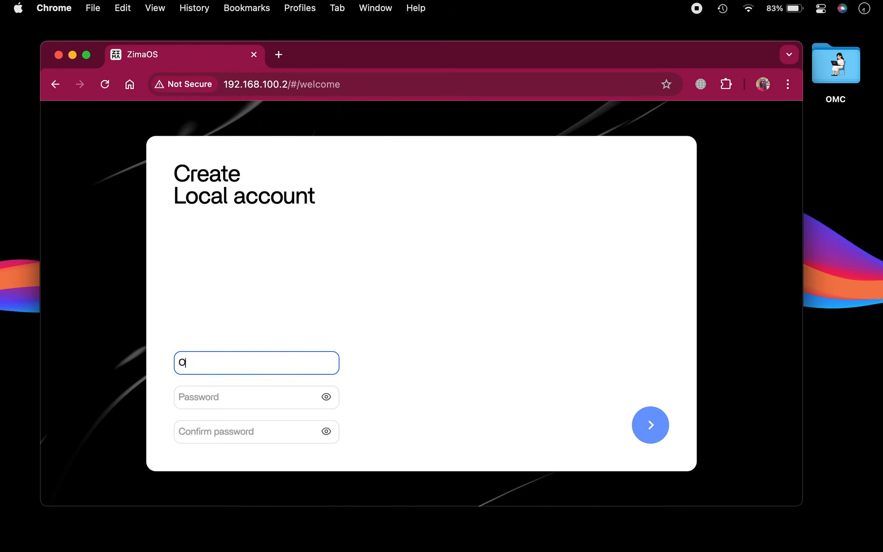
{"action": "key", "text": "Tab"}
{"action": "type", "text": "******"}
{"action": "key", "text": "Tab"}
{"action": "type", "text": "******"}
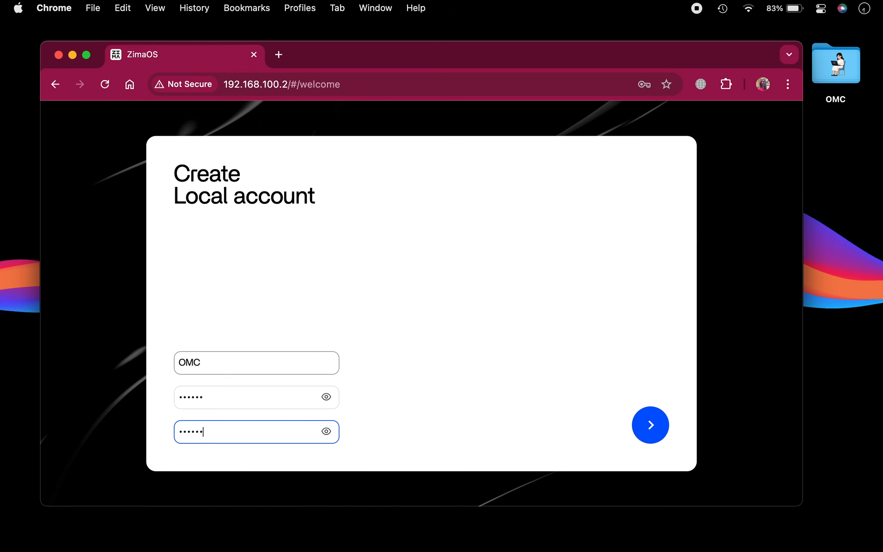
{"action": "left_click", "coordinate": [650, 424]}
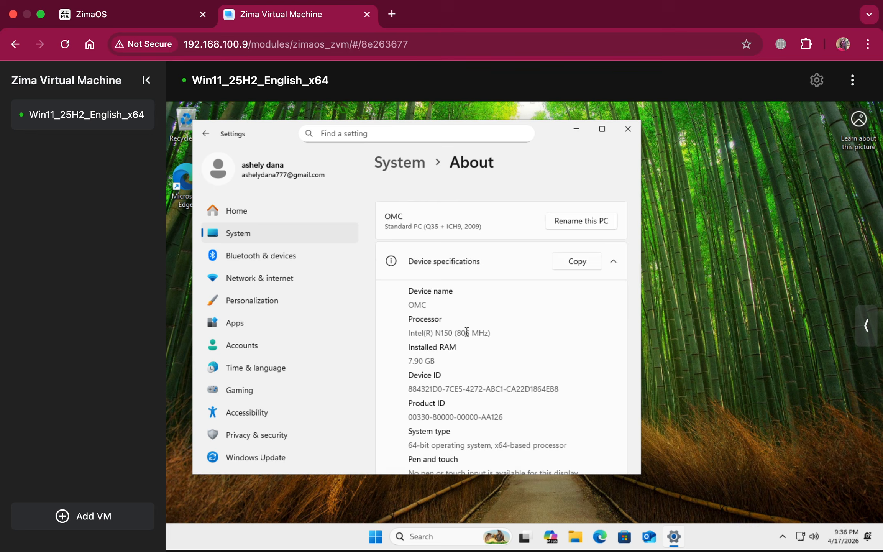
Examine the device and Windows specifications on the virtual machine's System About page
{"action": "scroll", "coordinate": [467, 336], "scroll_direction": "down", "scroll_amount": 10}
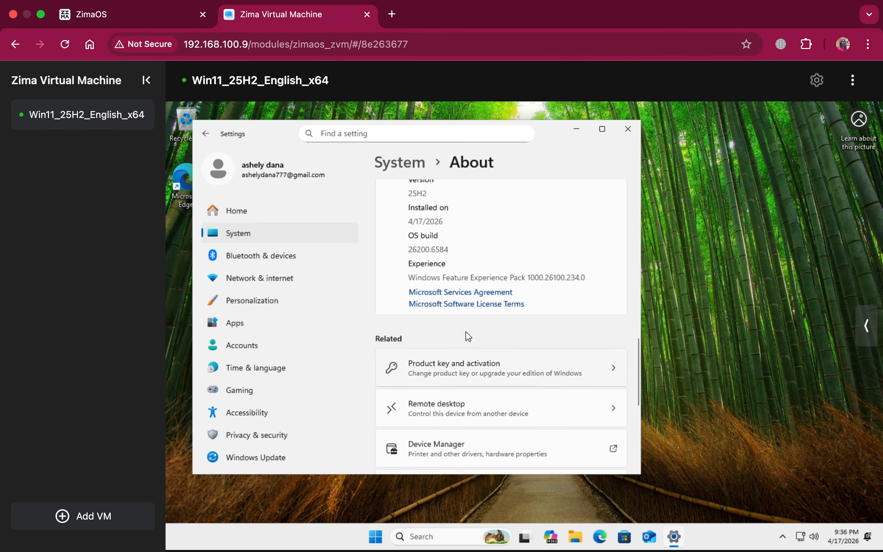
{"action": "scroll", "coordinate": [467, 336], "scroll_direction": "up", "scroll_amount": 2}
{"action": "left_click_drag", "start_coordinate": [405, 286], "coordinate": [437, 283]}
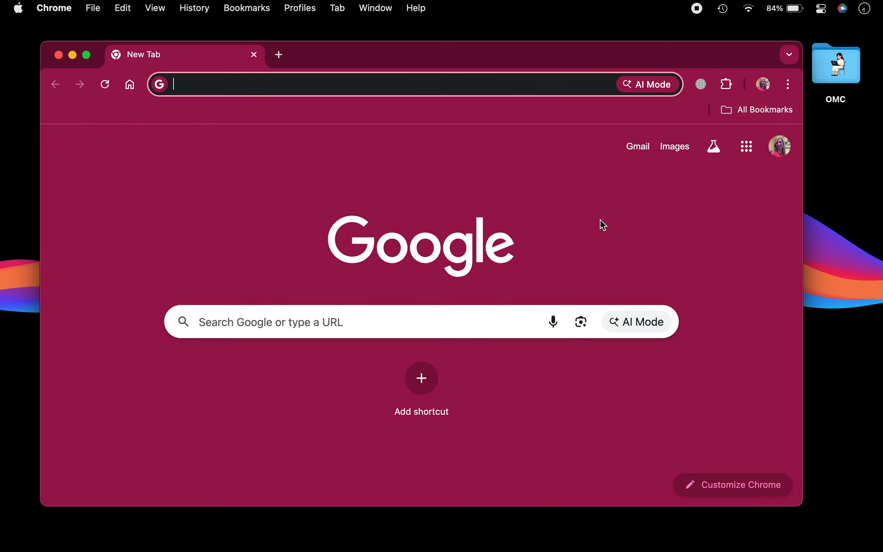
Open 192.168.100.2 in the browser, accept the privacy policy on the ZimaBoard2 welcome page, and continue to account creation
{"action": "type", "text": "19"}
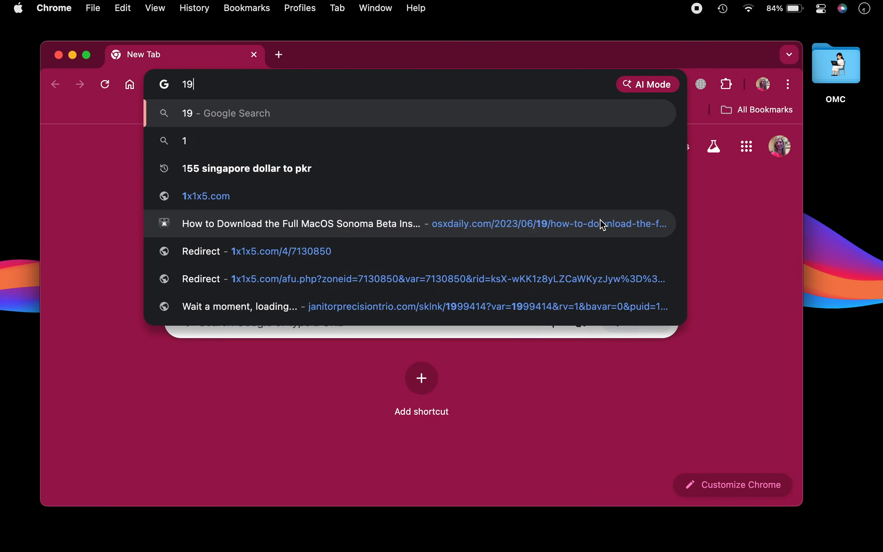
{"action": "type", "text": "2.168.100.2"}
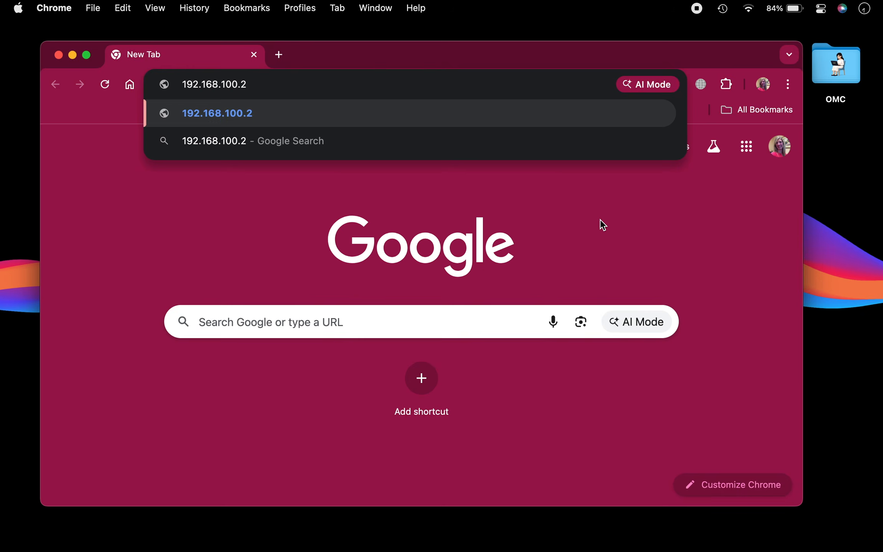
{"action": "key", "text": "Return"}
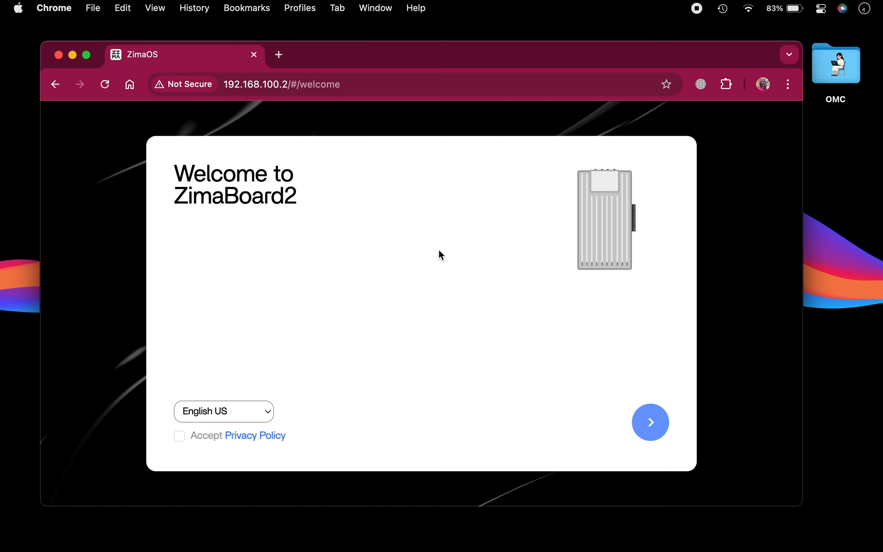
{"action": "left_click", "coordinate": [179, 436]}
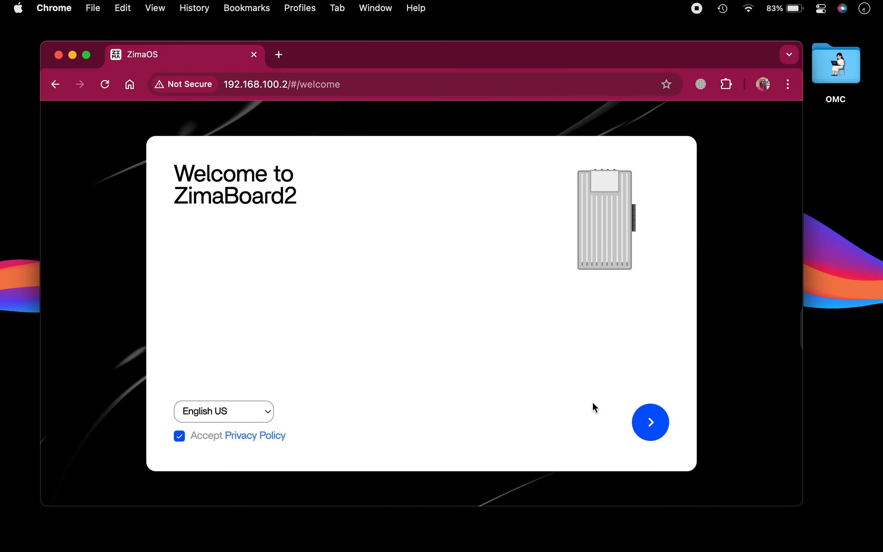
{"action": "left_click", "coordinate": [648, 422]}
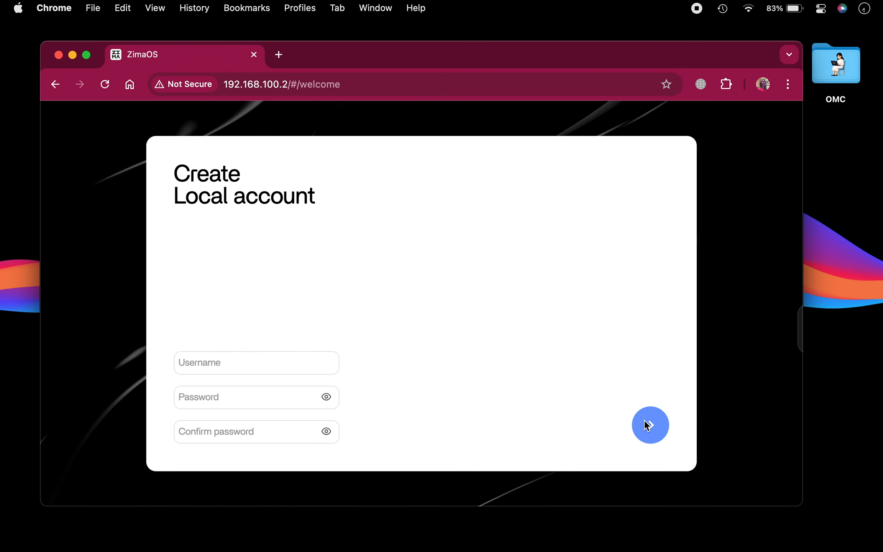
Create the local account OMC with a confirmed account password and save the login in the browser
{"action": "left_click", "coordinate": [305, 363]}
{"action": "type", "text": "OMC"}
{"action": "key", "text": "Tab"}
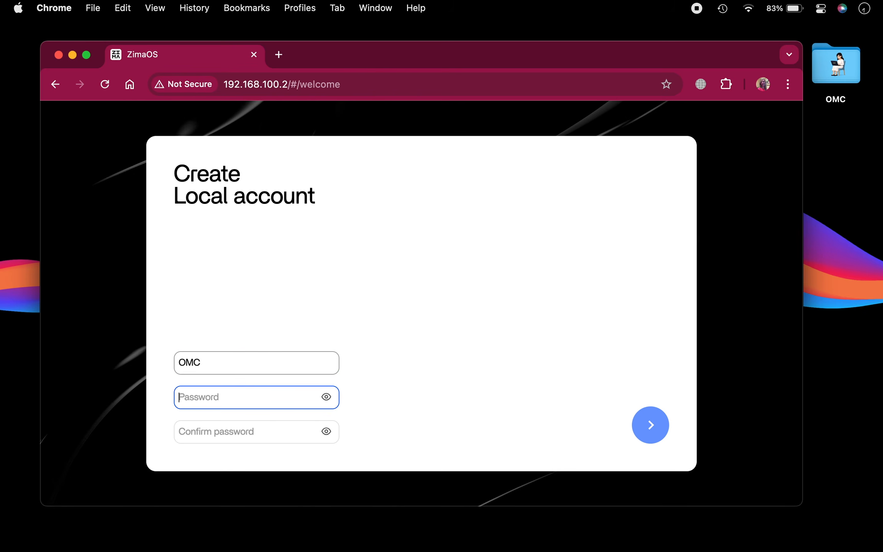
{"action": "type", "text": "******"}
{"action": "key", "text": "Tab"}
{"action": "type", "text": "******"}
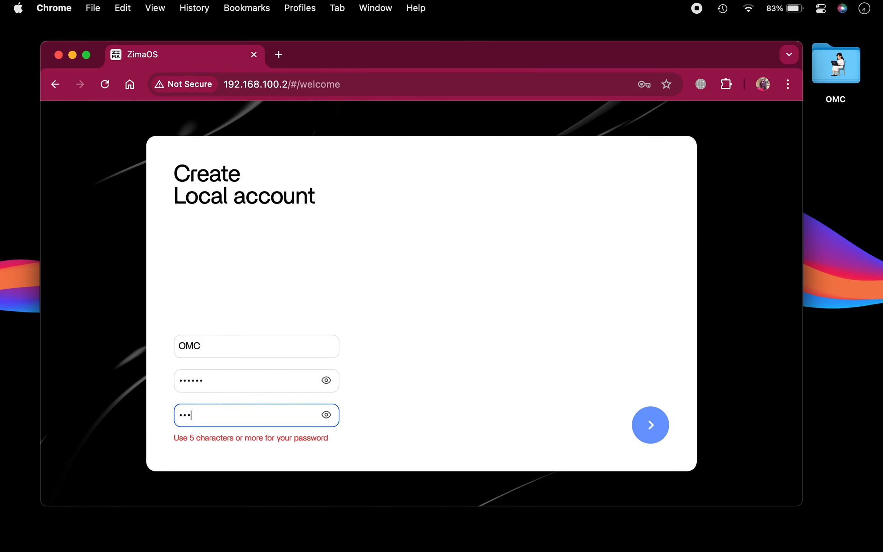
{"action": "left_click", "coordinate": [651, 424]}
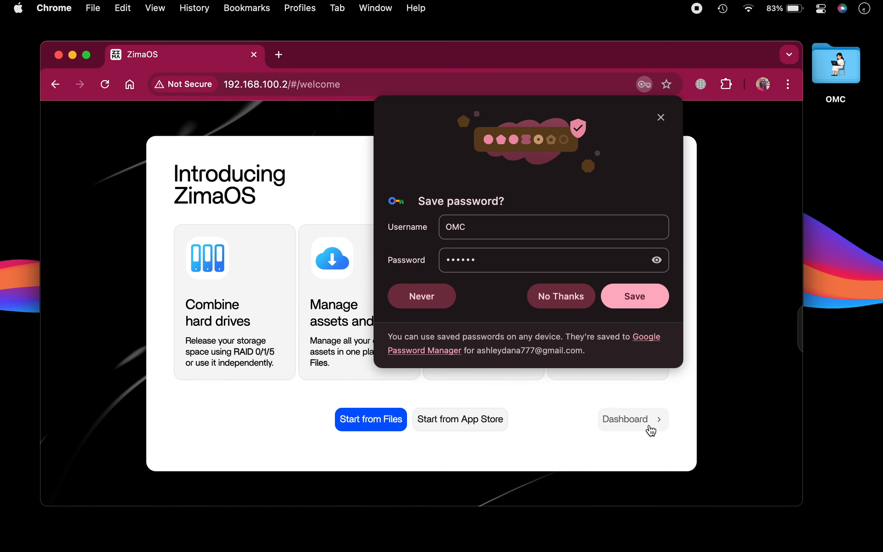
{"action": "left_click", "coordinate": [637, 302]}
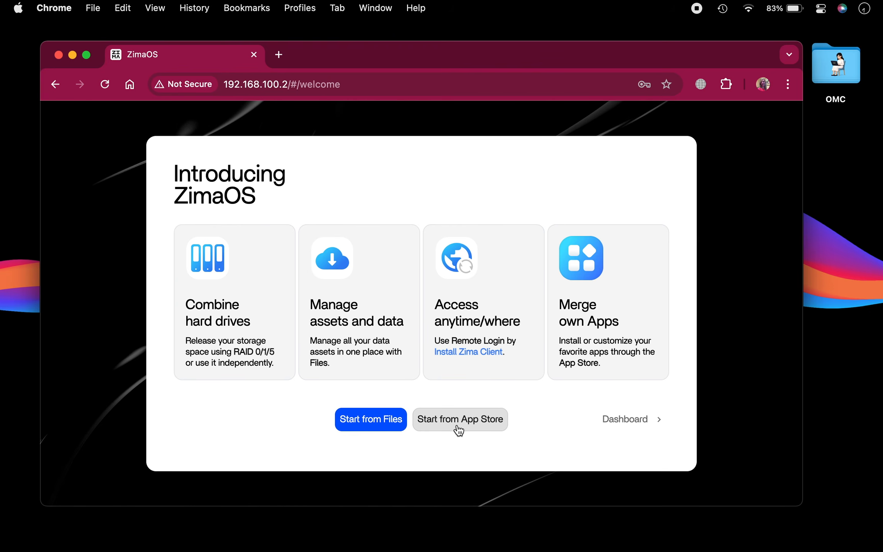
Go to the dashboard, download the Zima Client installer from its introduction, keep the blocked file, and close the introduction
{"action": "left_click", "coordinate": [632, 420]}
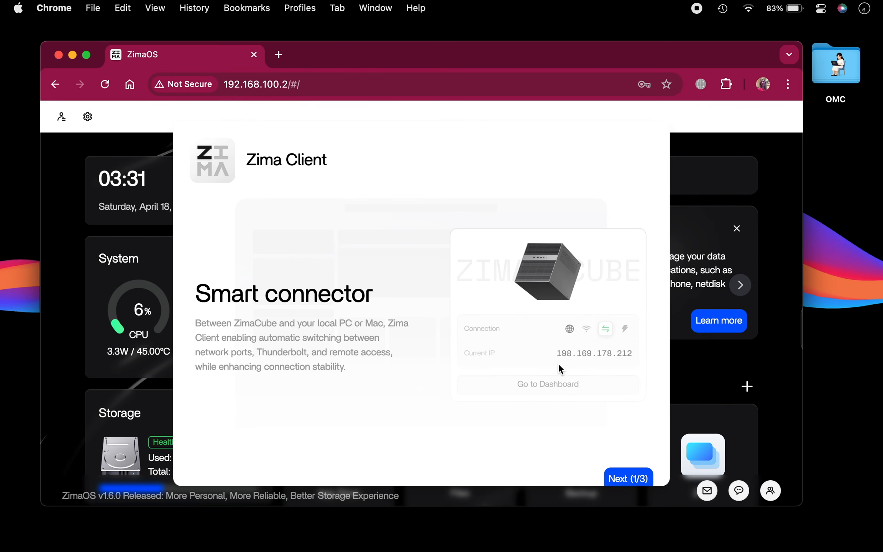
{"action": "left_click", "coordinate": [623, 482]}
{"action": "left_click", "coordinate": [623, 479]}
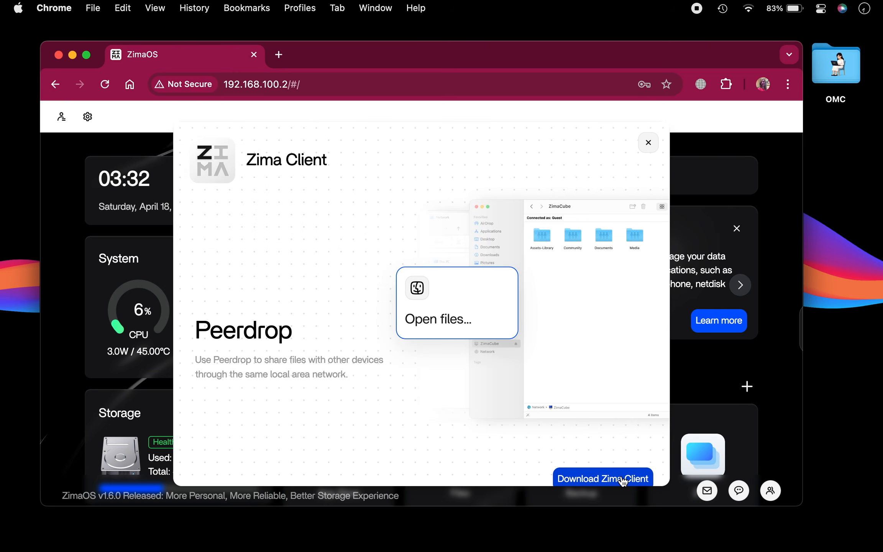
{"action": "left_click", "coordinate": [622, 478]}
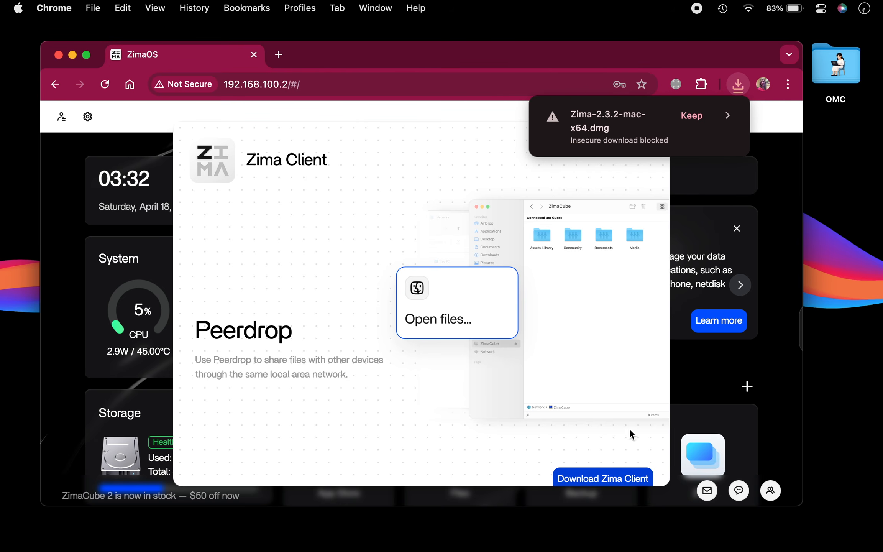
{"action": "left_click", "coordinate": [695, 118]}
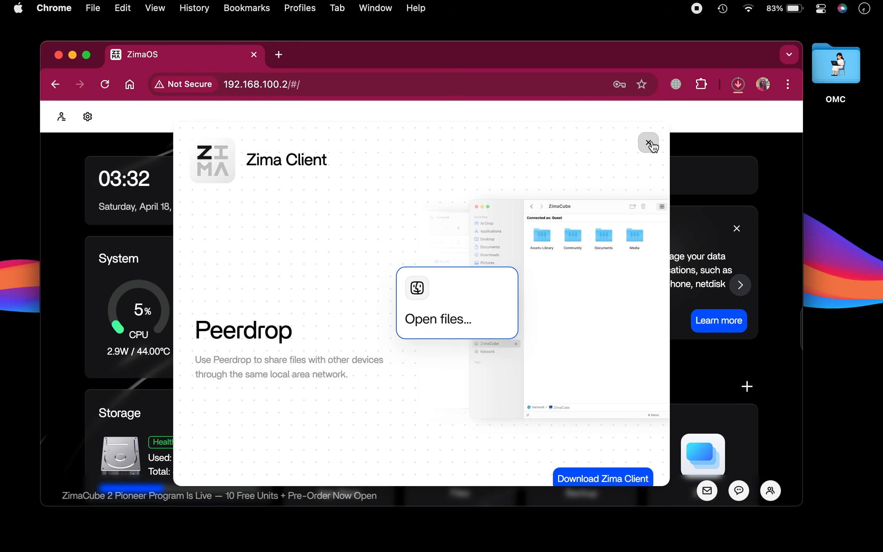
{"action": "left_click", "coordinate": [649, 143]}
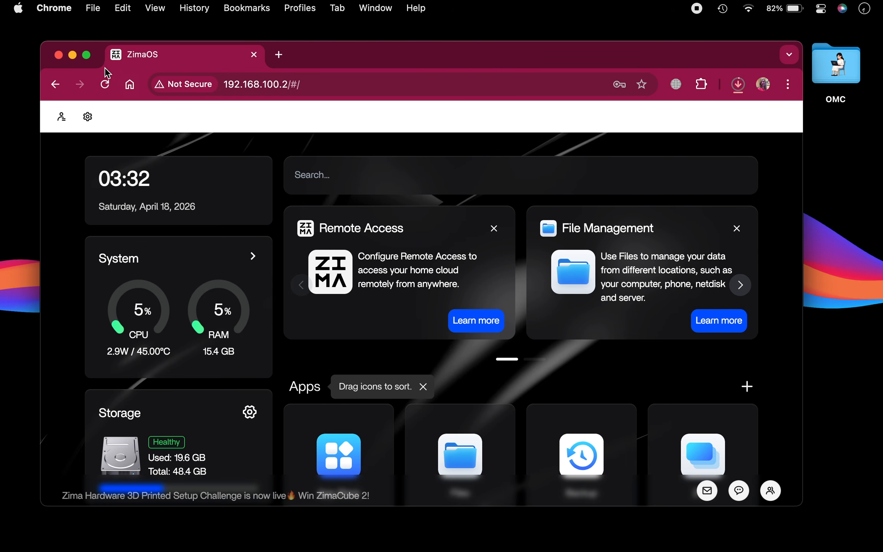
Switch the browser window to full screen and dismiss the Remote Access and File Management cards
{"action": "left_click", "coordinate": [86, 55]}
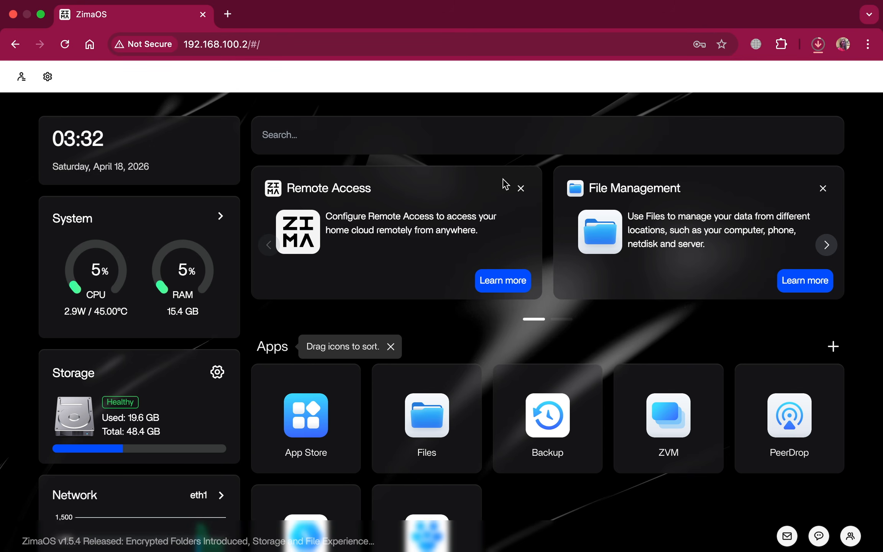
{"action": "left_click", "coordinate": [521, 189]}
{"action": "left_click", "coordinate": [520, 189]}
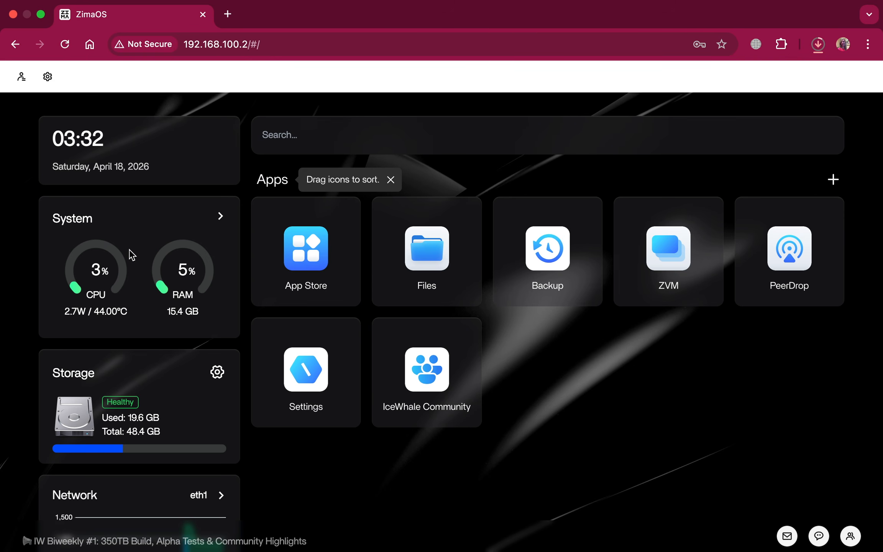
Hide the Network widget on the dashboard and move the IceWhale Community app ahead of Settings
{"action": "scroll", "coordinate": [130, 253], "scroll_direction": "down", "scroll_amount": 5}
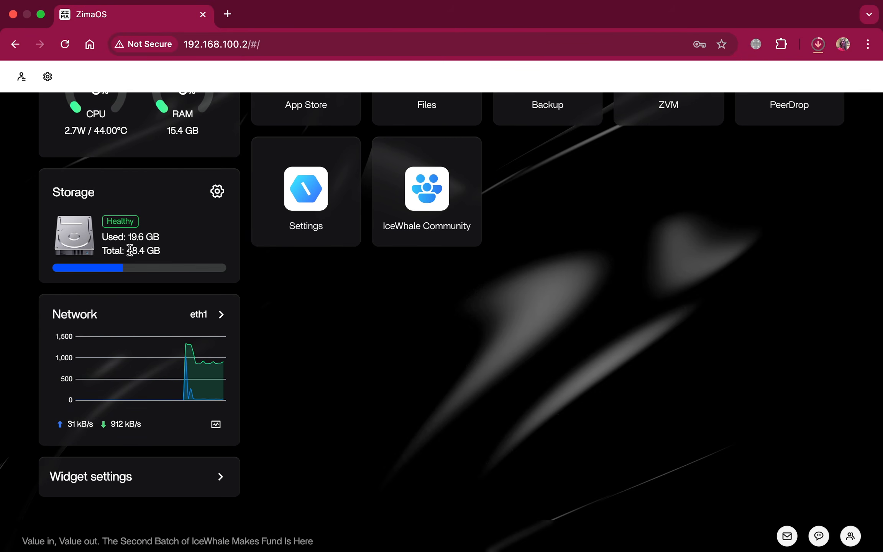
{"action": "left_click", "coordinate": [221, 477]}
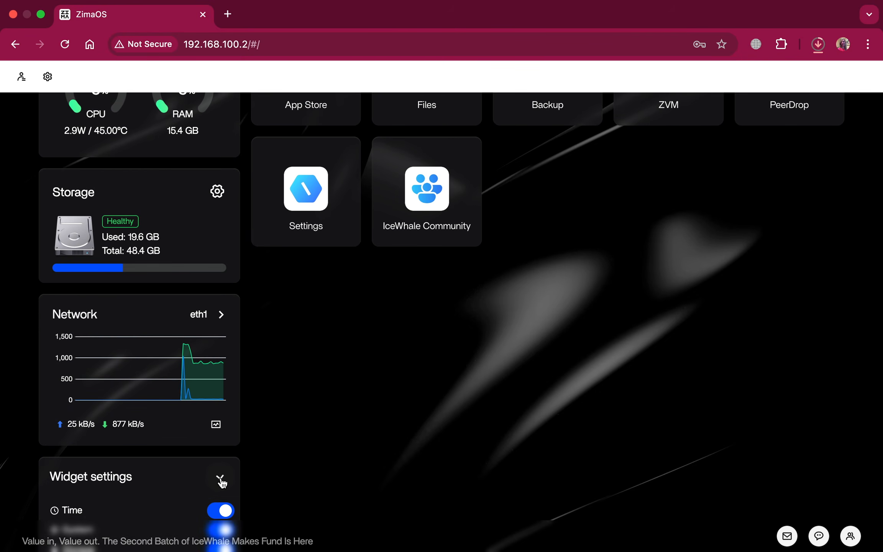
{"action": "scroll", "coordinate": [222, 483], "scroll_direction": "down", "scroll_amount": 3}
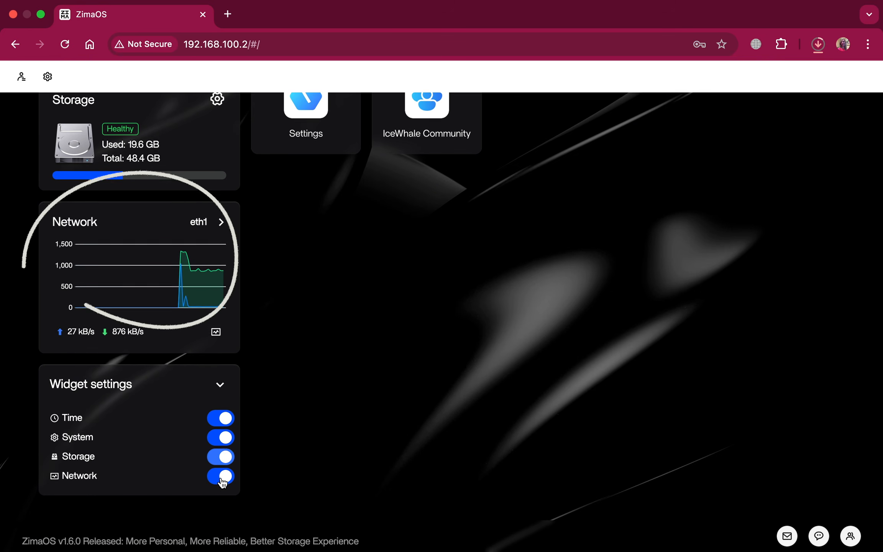
{"action": "left_click", "coordinate": [223, 481]}
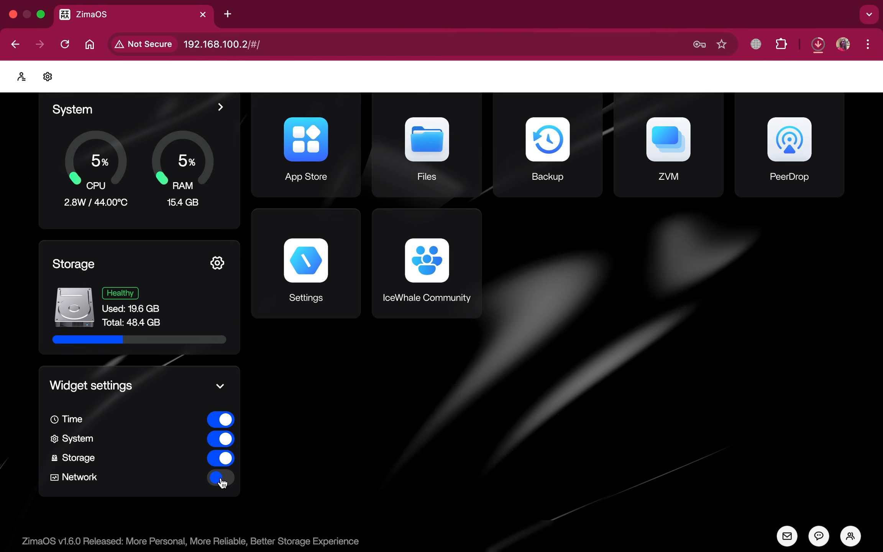
{"action": "left_click", "coordinate": [222, 458]}
{"action": "left_click", "coordinate": [220, 442]}
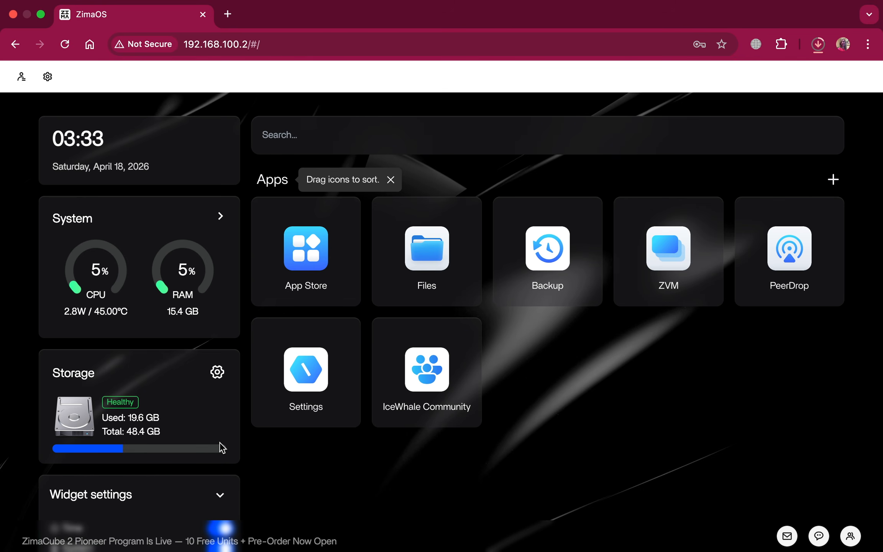
{"action": "left_click_drag", "start_coordinate": [444, 372], "coordinate": [317, 384]}
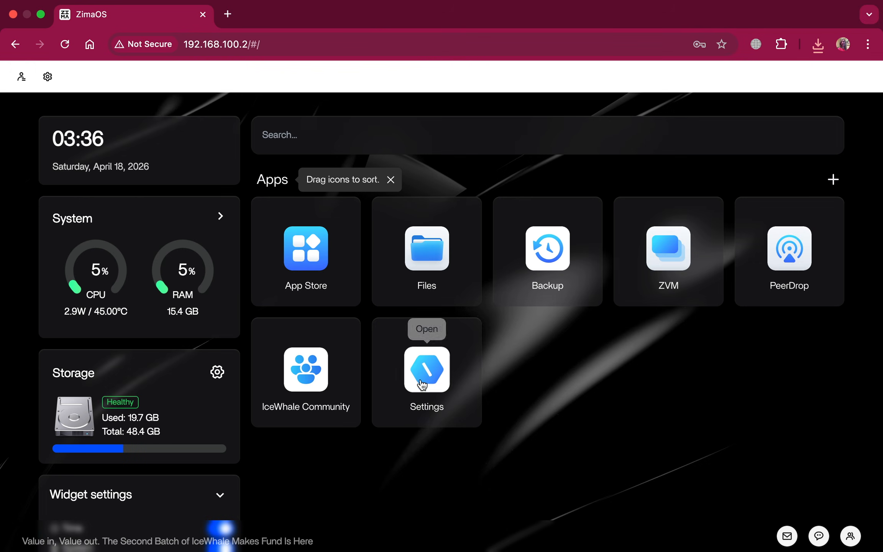
Open the system settings and view the ZimaBoard2 device info, including CPU, RAM and GPU details
{"action": "left_click", "coordinate": [429, 367]}
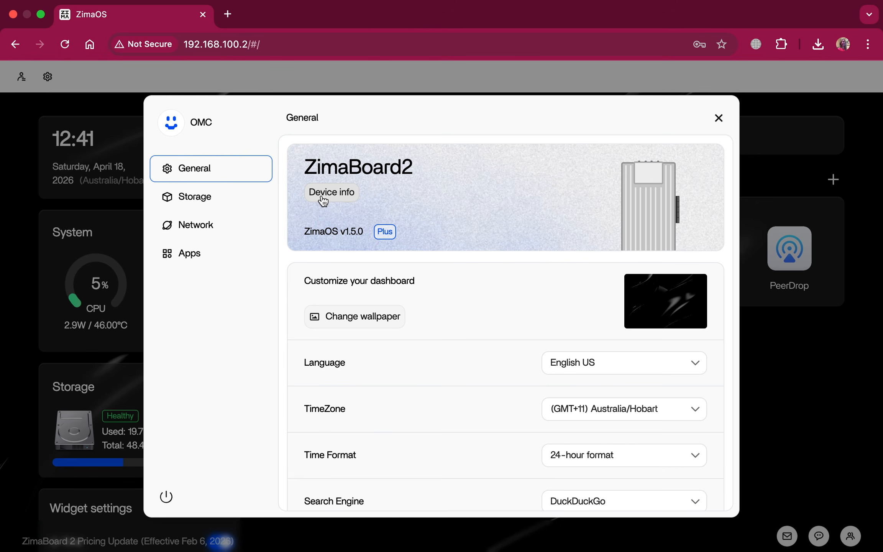
{"action": "left_click", "coordinate": [339, 195]}
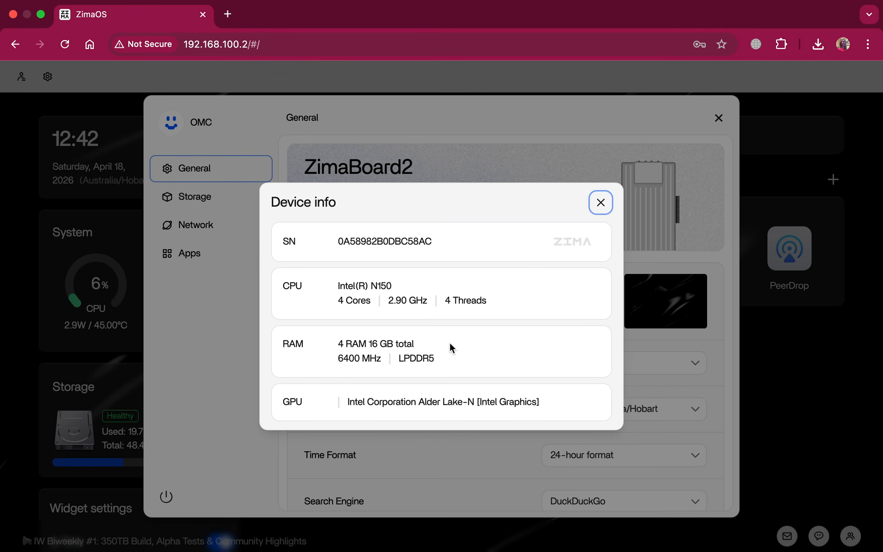
{"action": "left_click", "coordinate": [600, 203]}
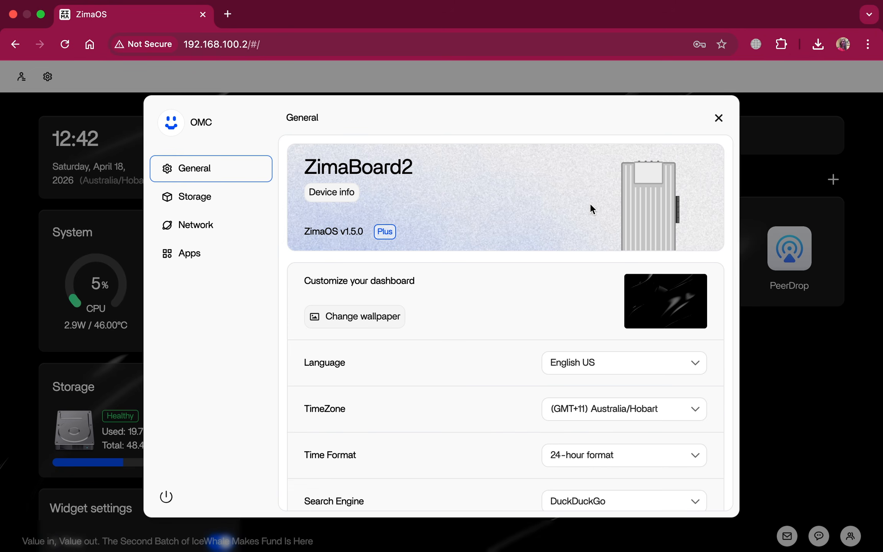
Change the dashboard wallpaper to the W1.jpg image uploaded from Downloads and apply it
{"action": "left_click", "coordinate": [373, 316]}
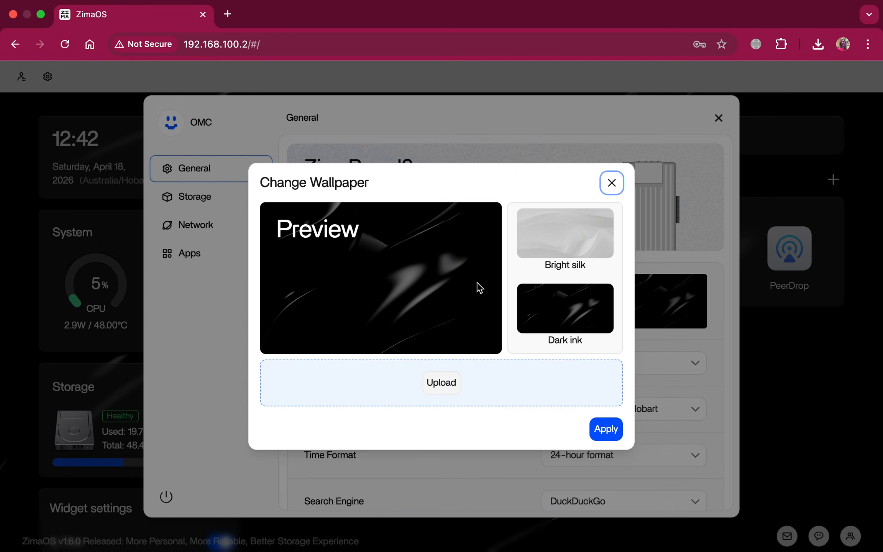
{"action": "left_click", "coordinate": [558, 256]}
{"action": "left_click", "coordinate": [559, 301]}
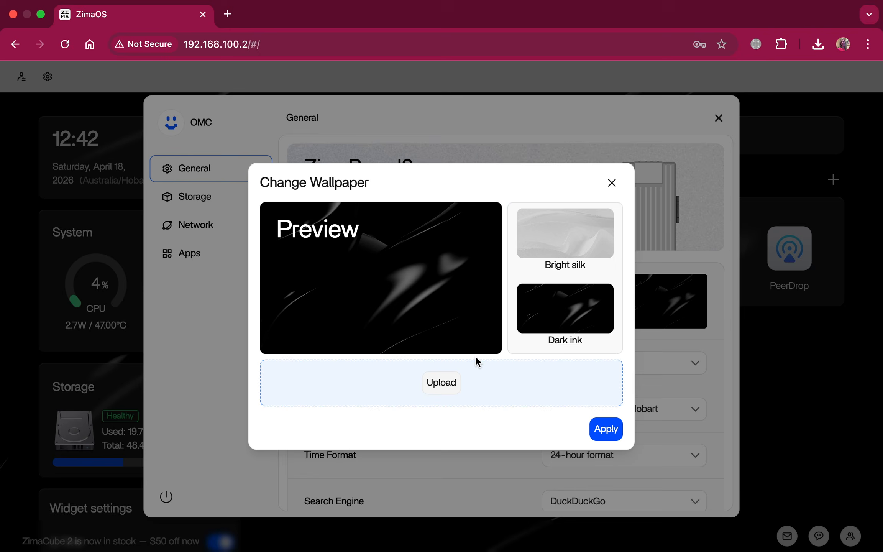
{"action": "left_click", "coordinate": [449, 385]}
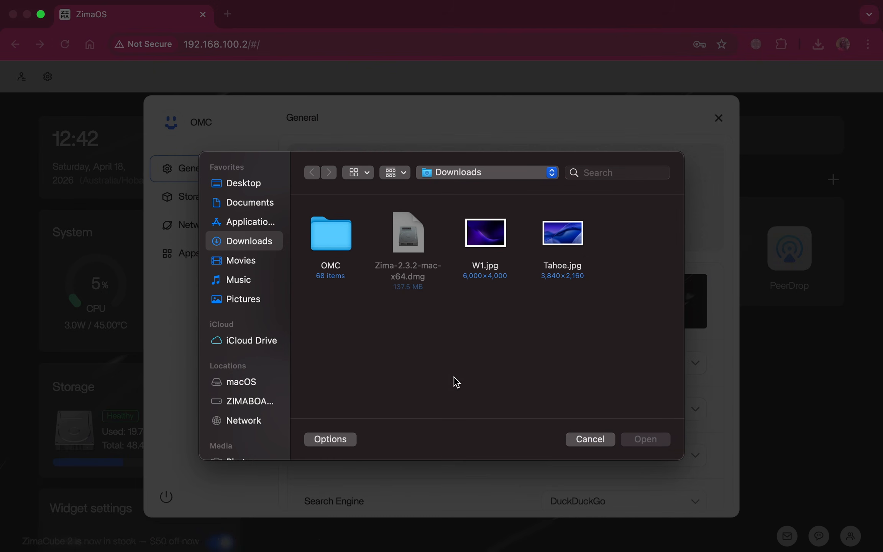
{"action": "left_click", "coordinate": [489, 241]}
{"action": "left_click", "coordinate": [643, 439]}
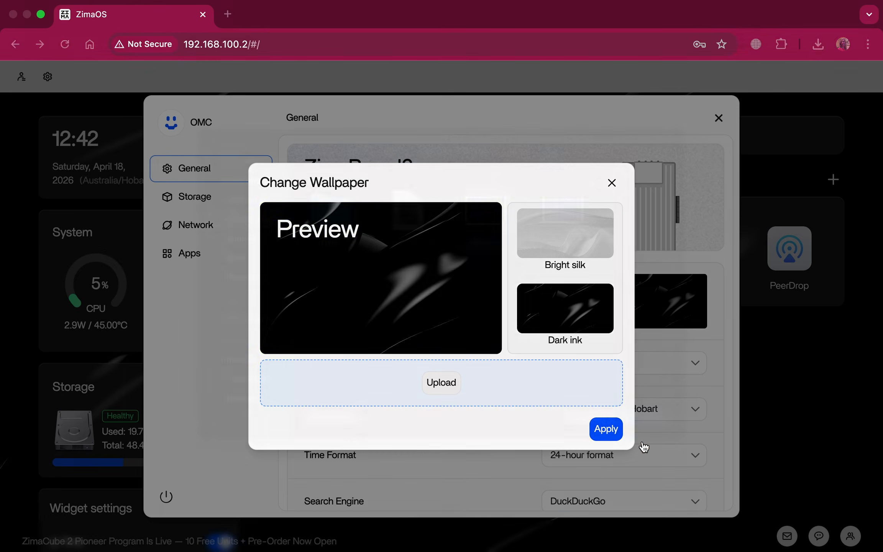
{"action": "left_click", "coordinate": [607, 429]}
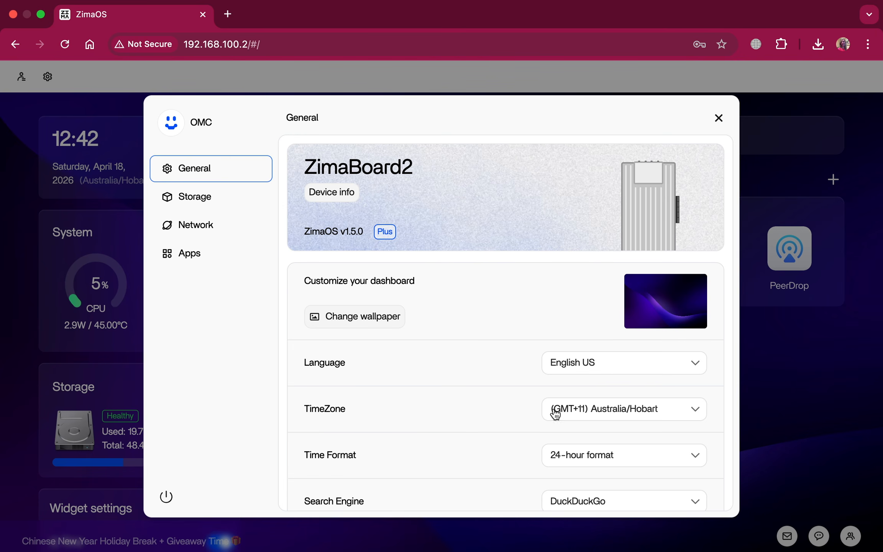
Set the time format to 12-hour format (AM/PM) and check the available search engine options
{"action": "scroll", "coordinate": [561, 408], "scroll_direction": "down", "scroll_amount": 4}
{"action": "left_click", "coordinate": [573, 318]}
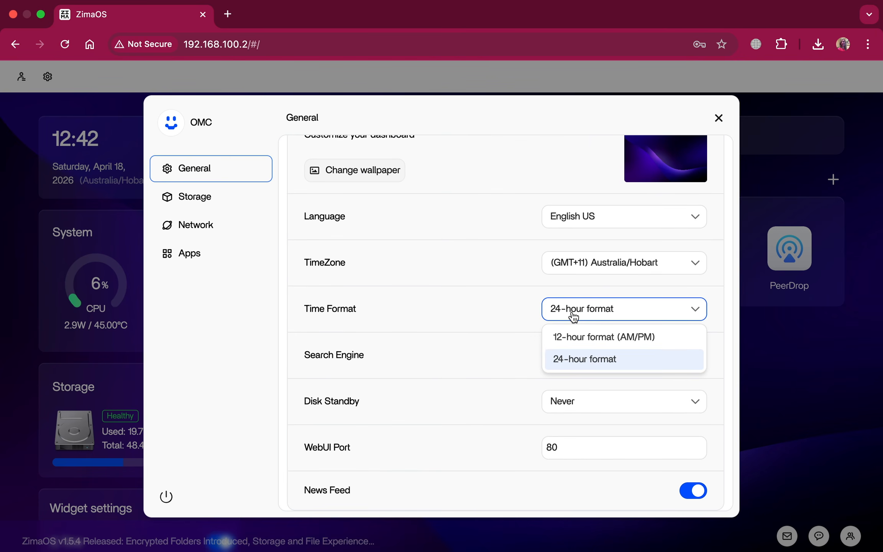
{"action": "left_click", "coordinate": [576, 338]}
{"action": "scroll", "coordinate": [578, 339], "scroll_direction": "down", "scroll_amount": 1}
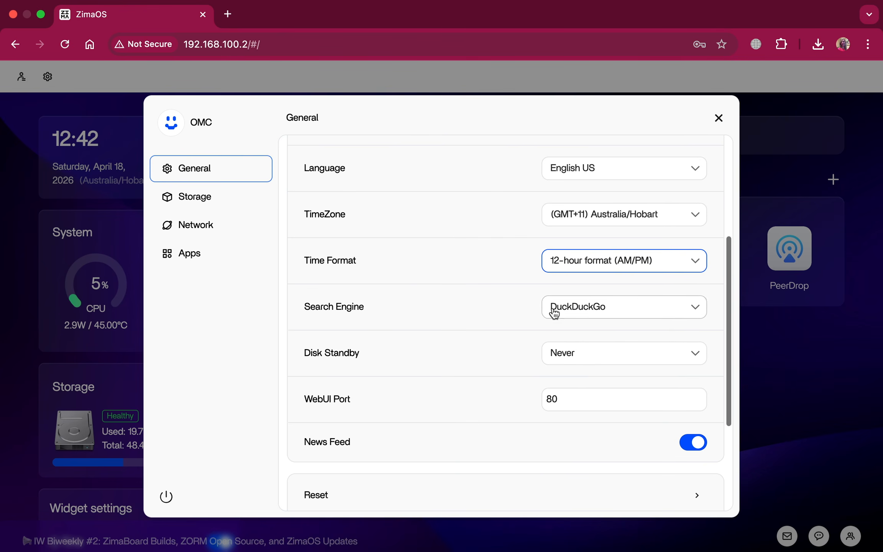
{"action": "left_click", "coordinate": [577, 309]}
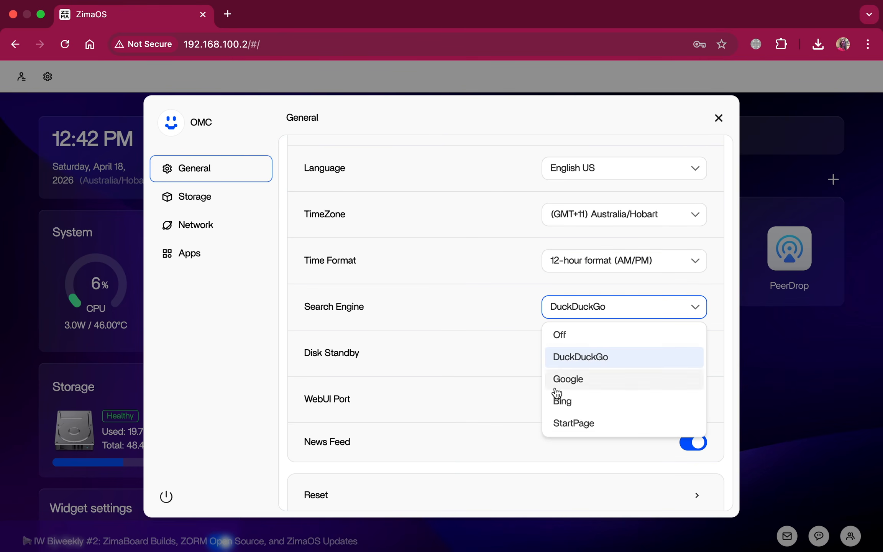
{"action": "left_click", "coordinate": [492, 308]}
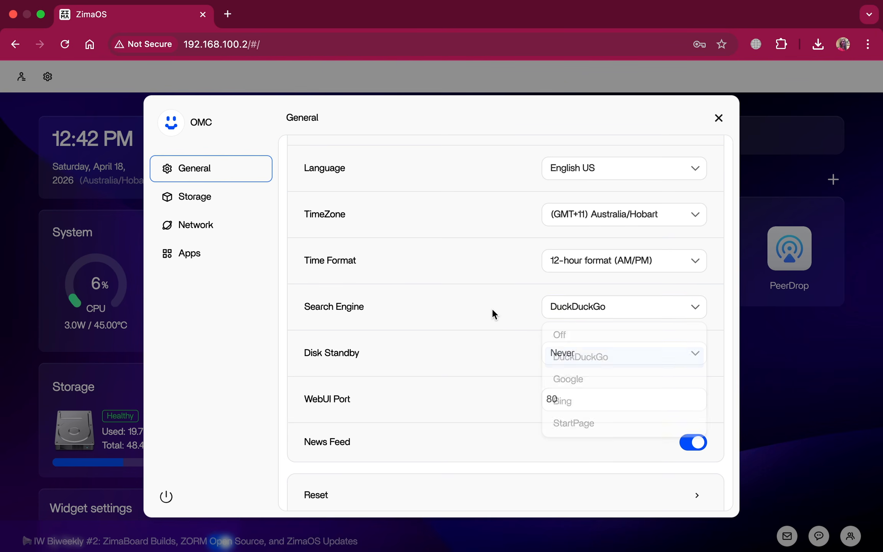
Review the remaining general settings and the Developer mode options, and return to the general settings
{"action": "scroll", "coordinate": [492, 308], "scroll_direction": "down", "scroll_amount": 2}
{"action": "scroll", "coordinate": [492, 308], "scroll_direction": "down", "scroll_amount": 2}
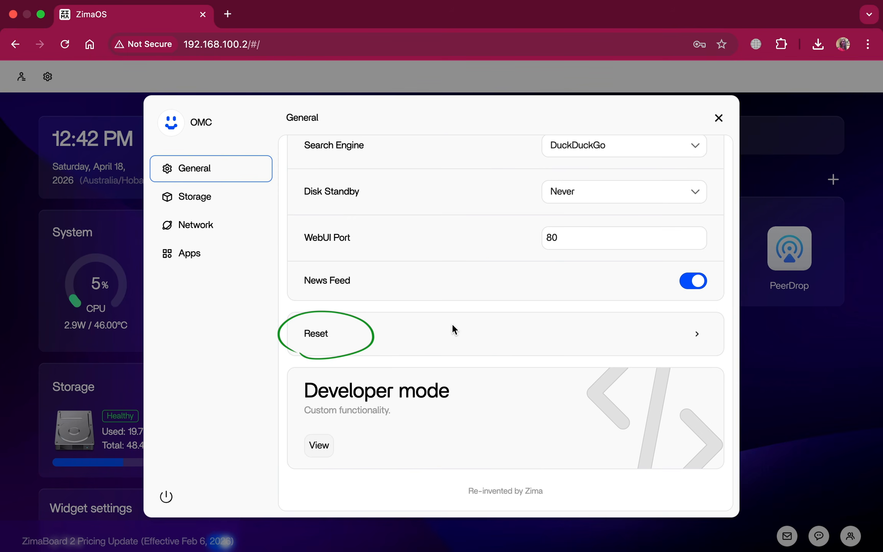
{"action": "left_click", "coordinate": [318, 446]}
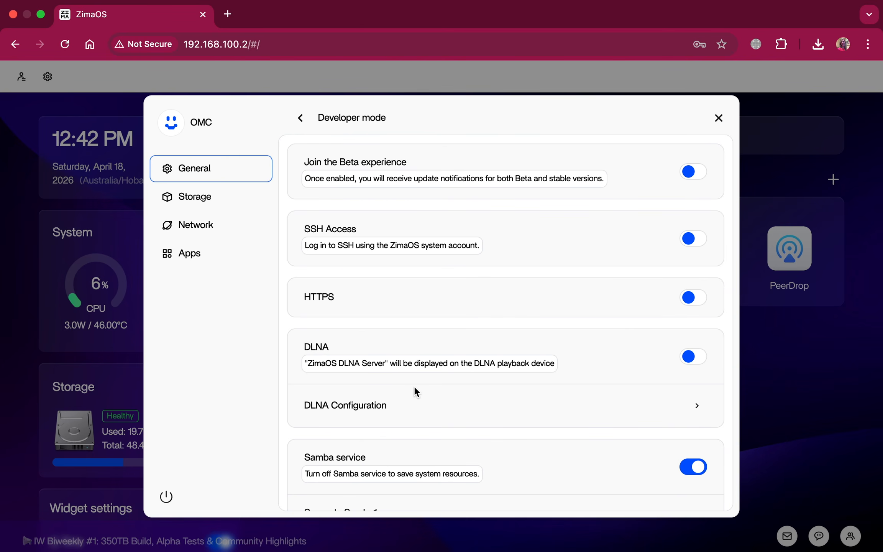
{"action": "scroll", "coordinate": [414, 387], "scroll_direction": "down", "scroll_amount": 5}
{"action": "scroll", "coordinate": [414, 385], "scroll_direction": "up", "scroll_amount": 5}
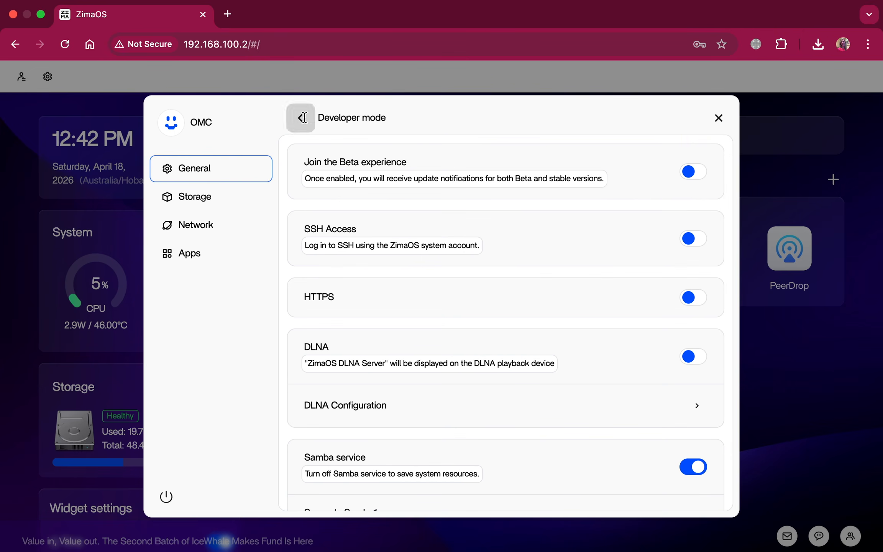
{"action": "left_click", "coordinate": [304, 118]}
Start creating combined RAID0 storage and select the 250 GB HP SSD S700 and the 128 GB SUPERSONIC128 disks for it
{"action": "left_click", "coordinate": [211, 201]}
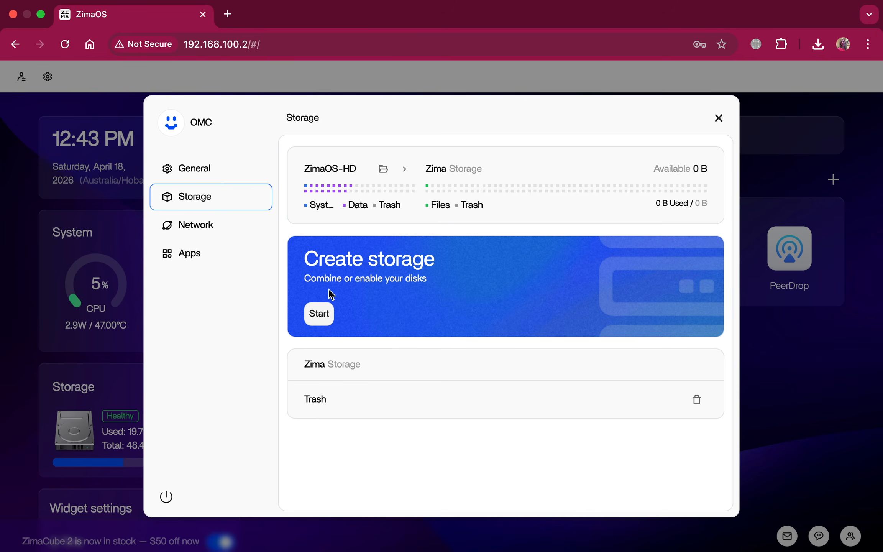
{"action": "left_click", "coordinate": [323, 315]}
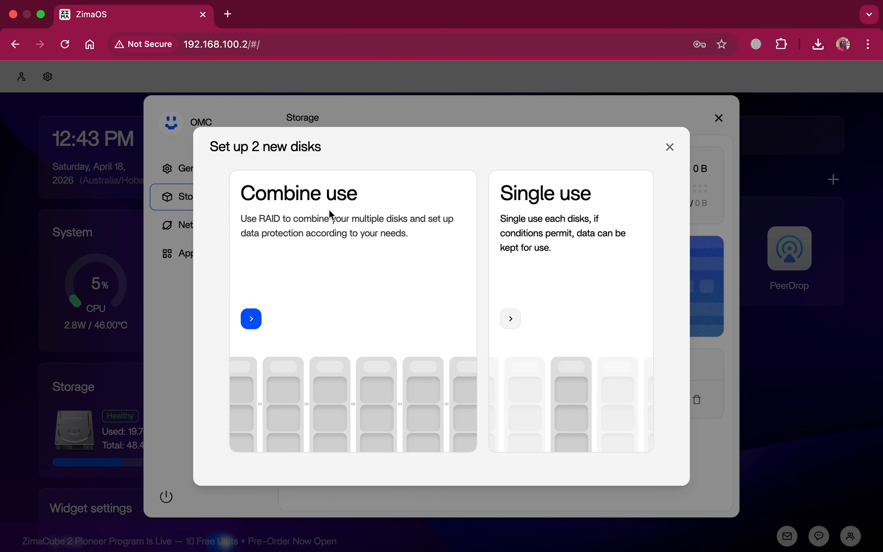
{"action": "left_click", "coordinate": [252, 319]}
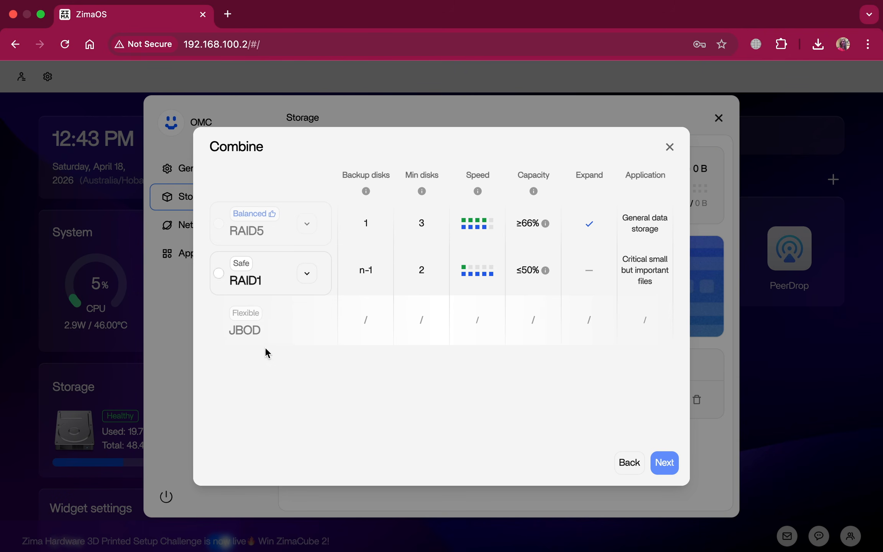
{"action": "left_click", "coordinate": [307, 274]}
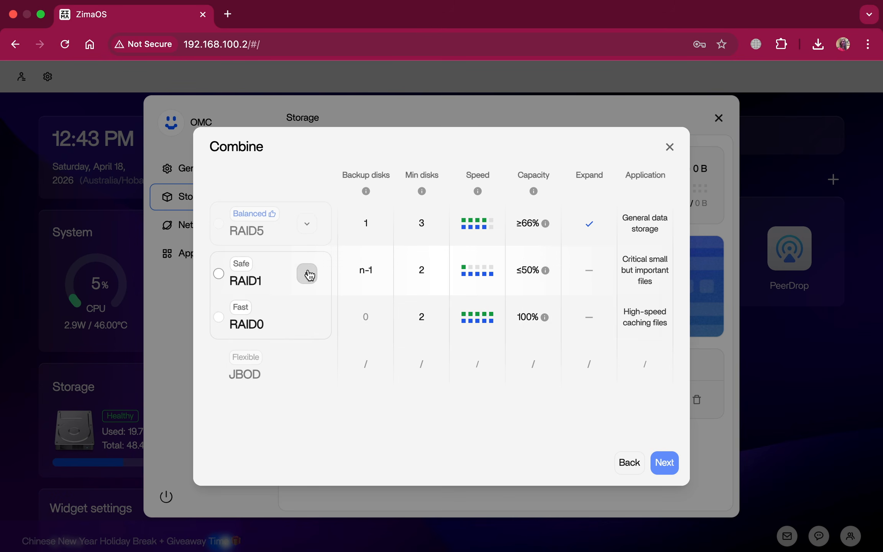
{"action": "left_click", "coordinate": [219, 318]}
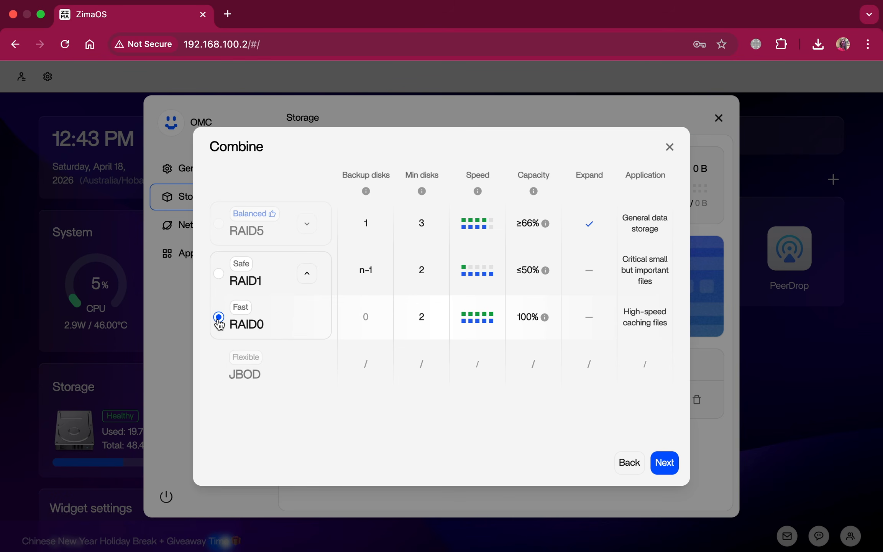
{"action": "left_click", "coordinate": [666, 465]}
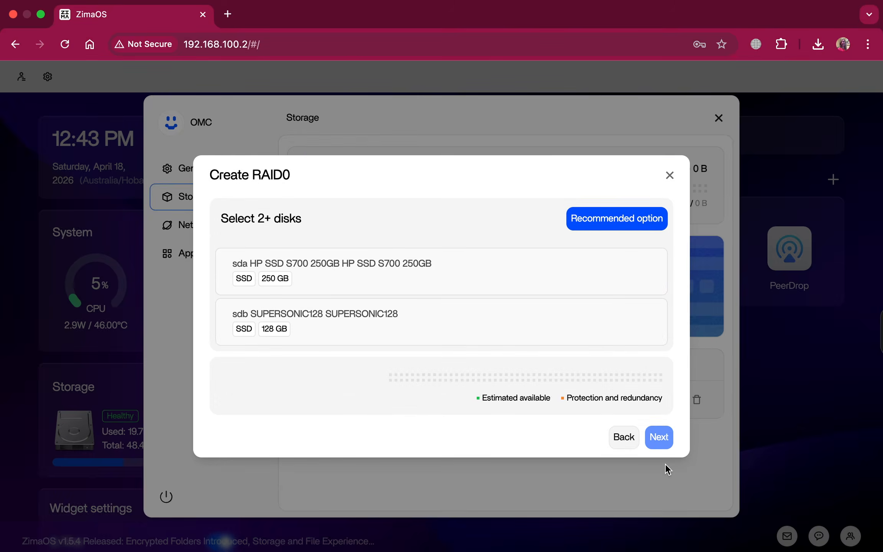
{"action": "left_click", "coordinate": [388, 272]}
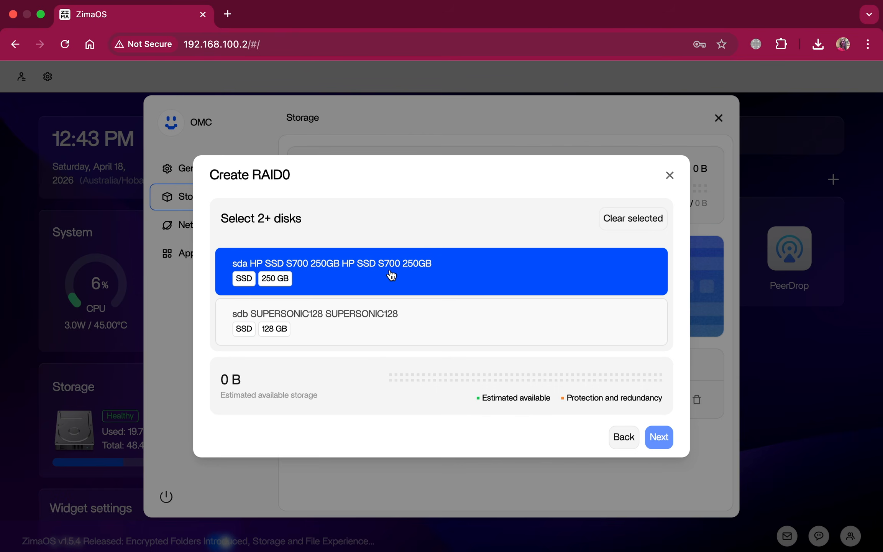
{"action": "left_click", "coordinate": [382, 321]}
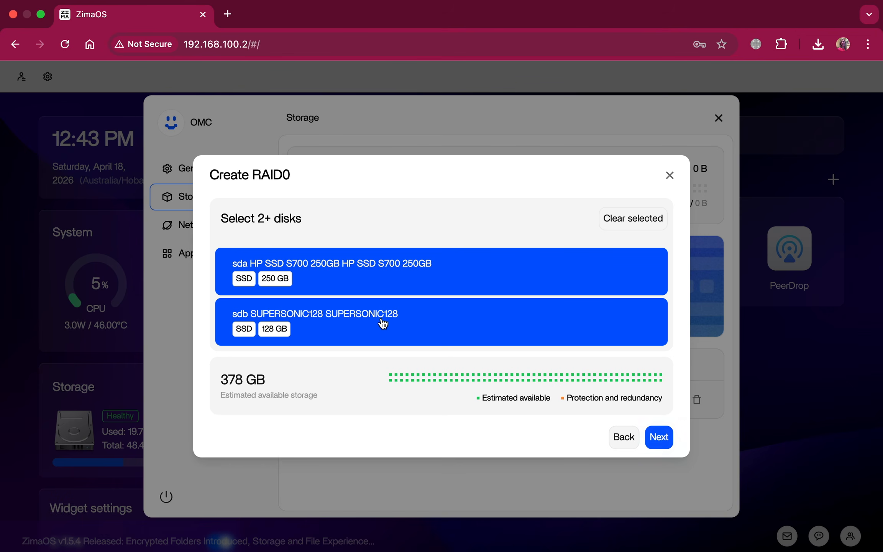
{"action": "left_click", "coordinate": [665, 446]}
Name the storage OMC-Storage, acknowledge the data deletion, and create the RAID0 array, returning to the storage overview
{"action": "left_click_drag", "start_coordinate": [413, 246], "coordinate": [374, 253]}
{"action": "type", "text": "OMC-Storage"}
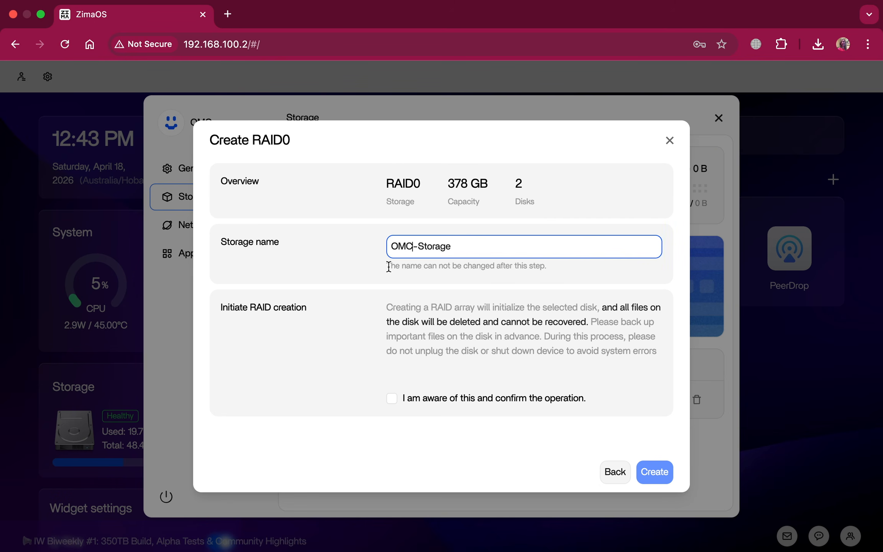
{"action": "left_click", "coordinate": [393, 398]}
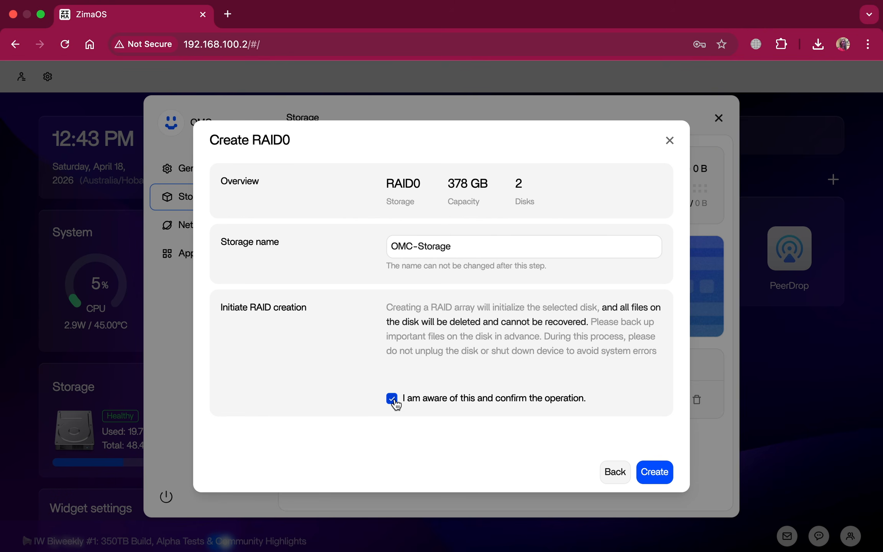
{"action": "left_click", "coordinate": [653, 473]}
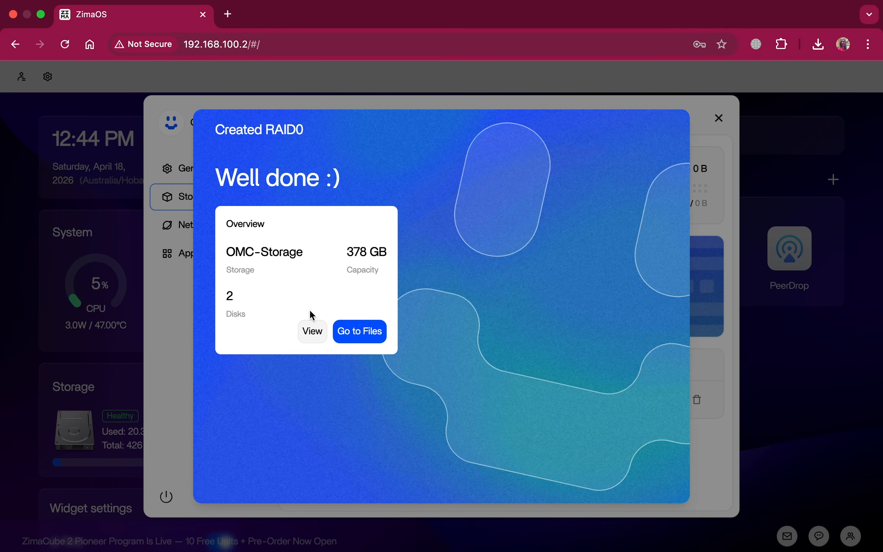
{"action": "left_click", "coordinate": [313, 330]}
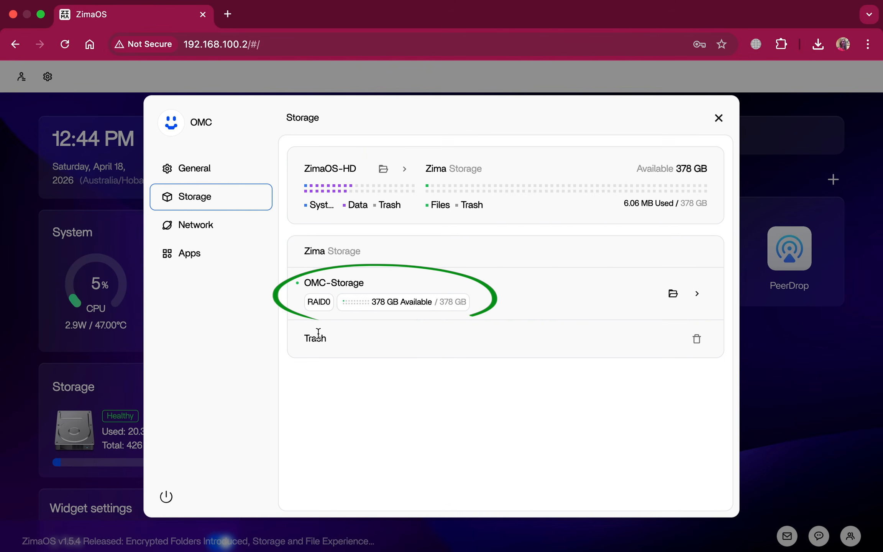
Review the network, app location and account settings, opening the password change form and closing it without changes
{"action": "left_click", "coordinate": [215, 235]}
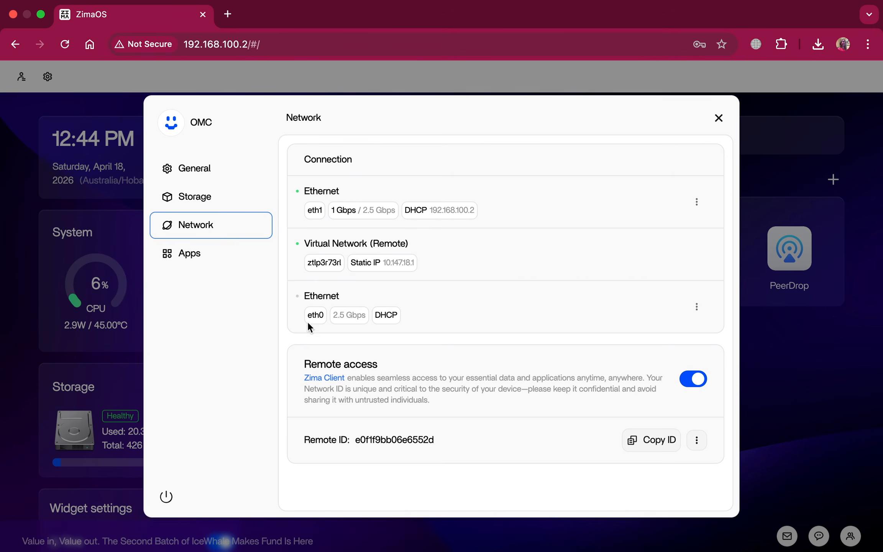
{"action": "left_click", "coordinate": [225, 259]}
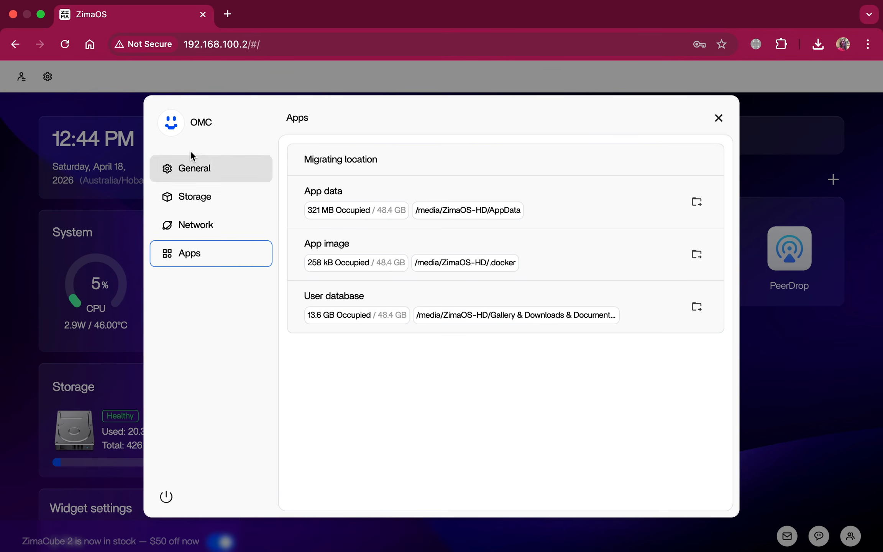
{"action": "left_click", "coordinate": [182, 130]}
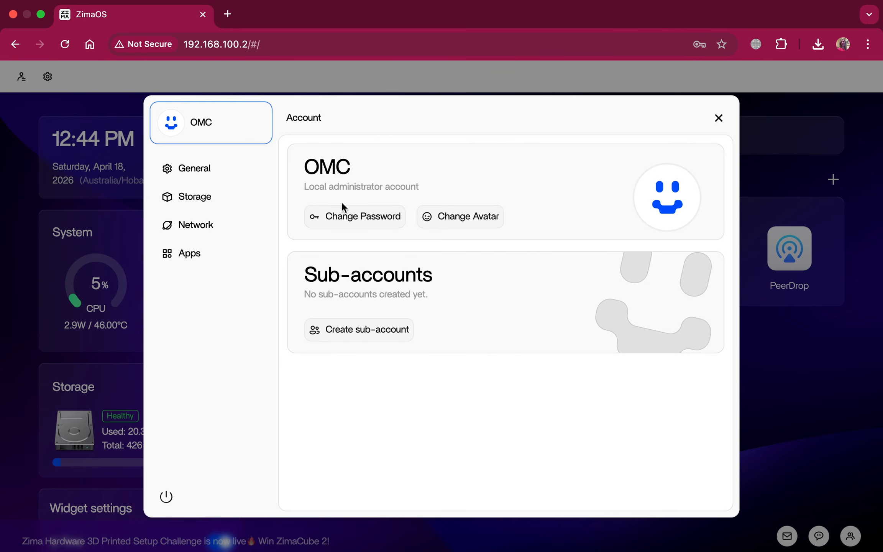
{"action": "left_click", "coordinate": [353, 216]}
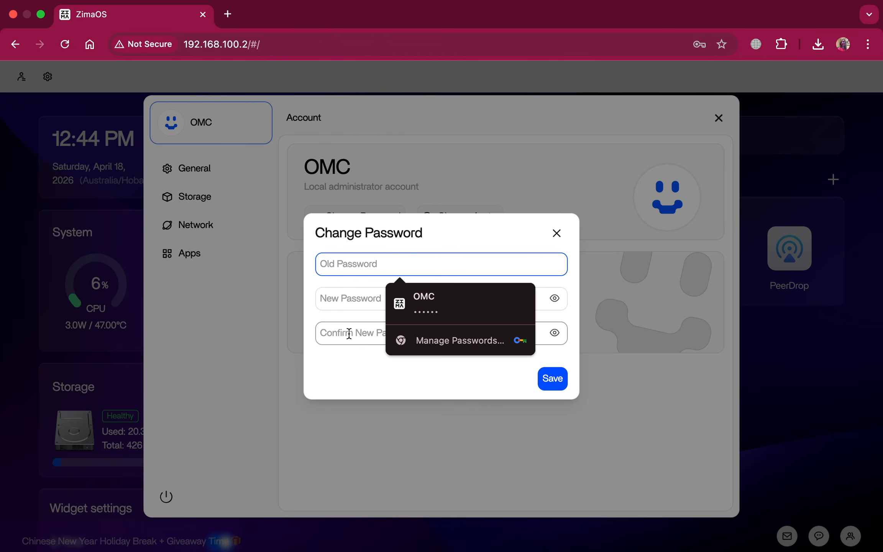
{"action": "left_click", "coordinate": [563, 242]}
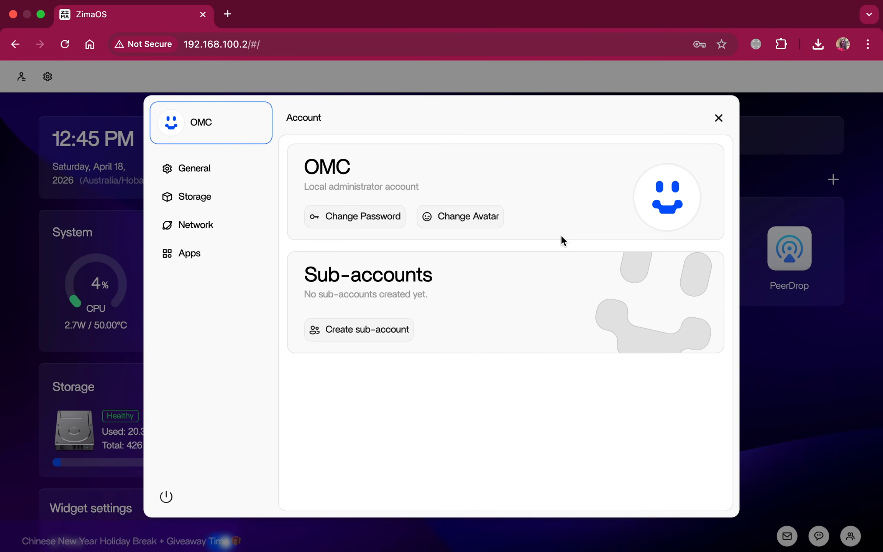
Change the administrator account's avatar to OMC Logo.png from the Desktop and apply it
{"action": "left_click", "coordinate": [469, 226]}
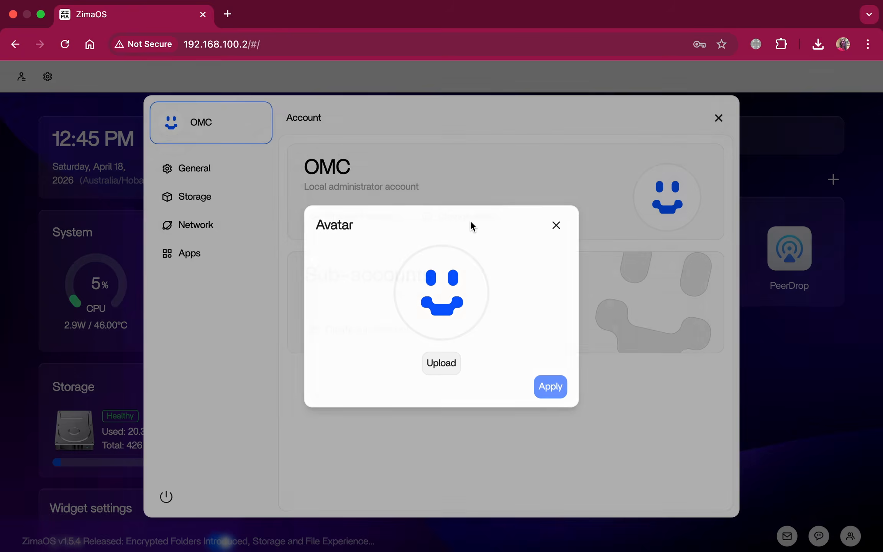
{"action": "left_click", "coordinate": [443, 365]}
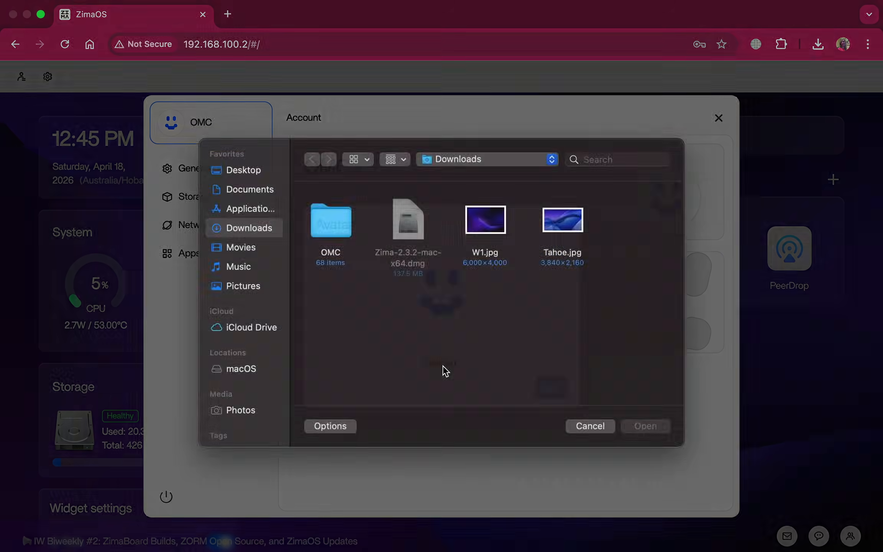
{"action": "left_click", "coordinate": [243, 178]}
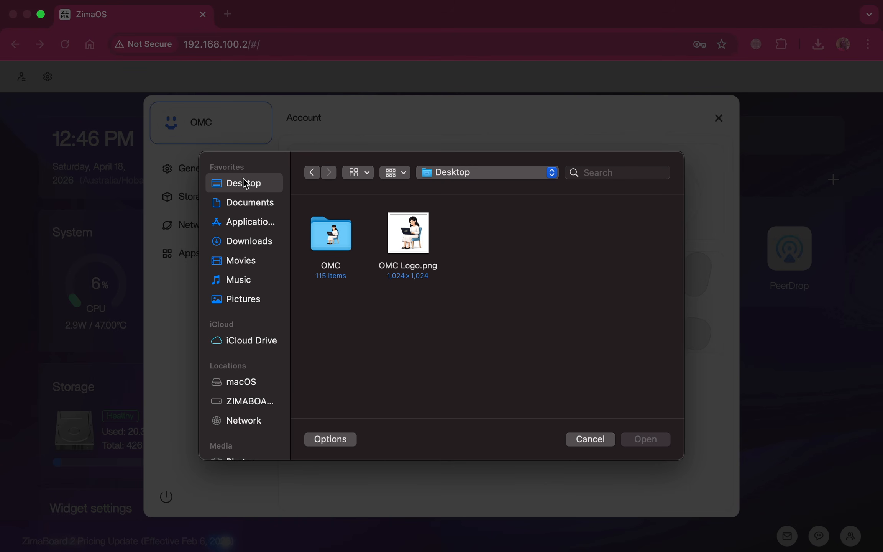
{"action": "left_click", "coordinate": [417, 239]}
{"action": "left_click", "coordinate": [638, 437]}
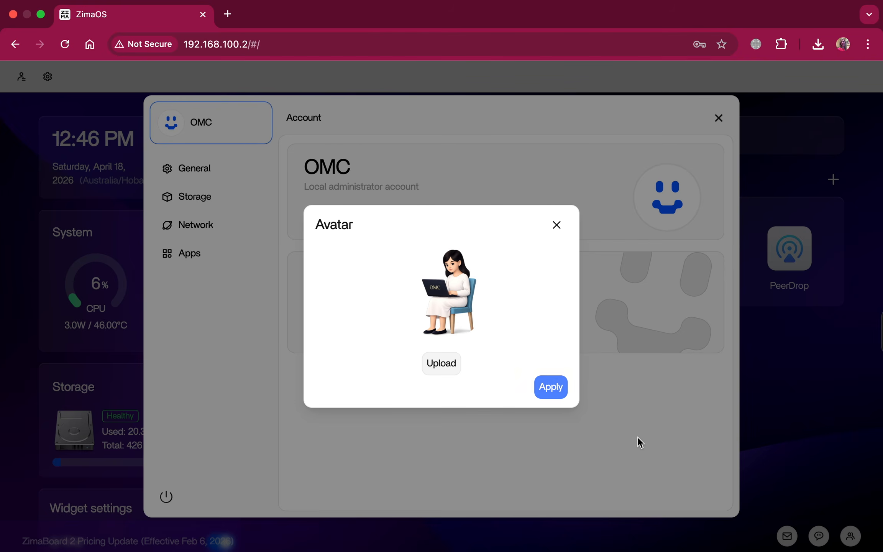
{"action": "left_click", "coordinate": [556, 391]}
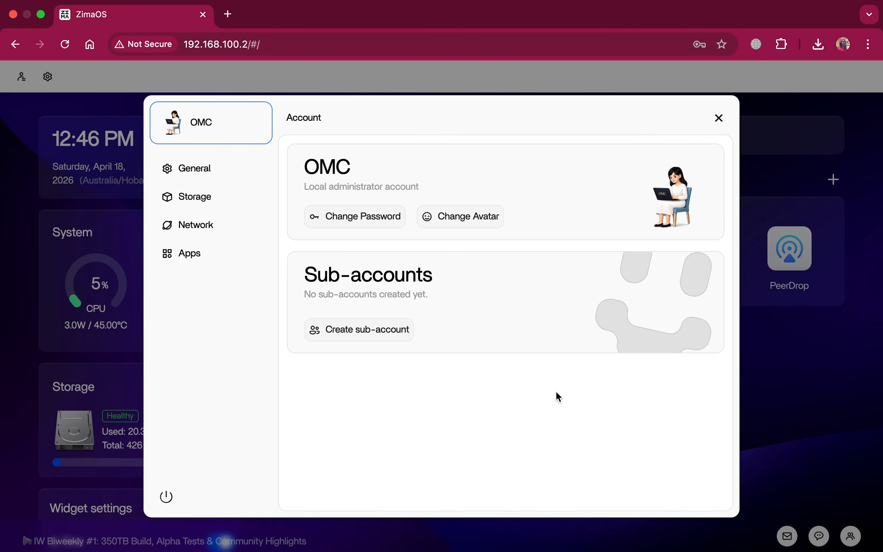
Start creating a sub-account with access to the ZimaOS-HD Media folder, open its permission options, and proceed with the setup
{"action": "left_click", "coordinate": [361, 335]}
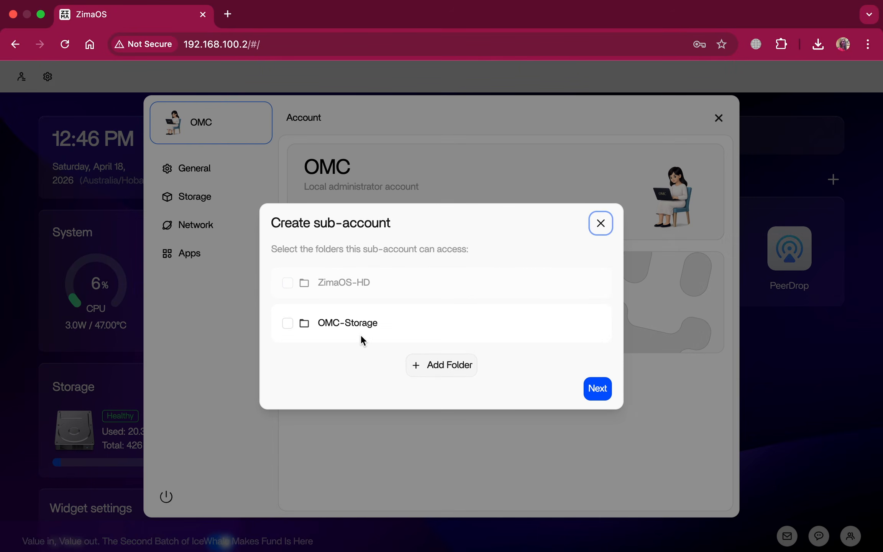
{"action": "left_click", "coordinate": [433, 363]}
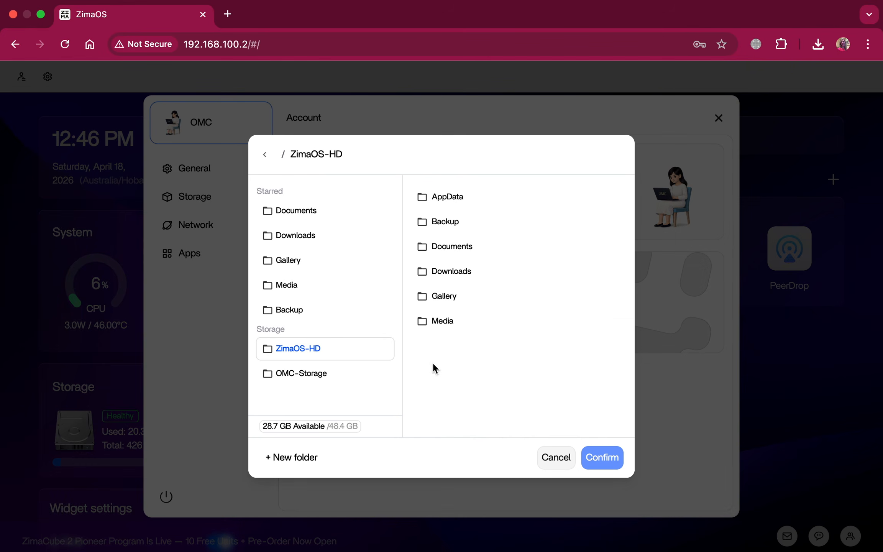
{"action": "left_click", "coordinate": [449, 321]}
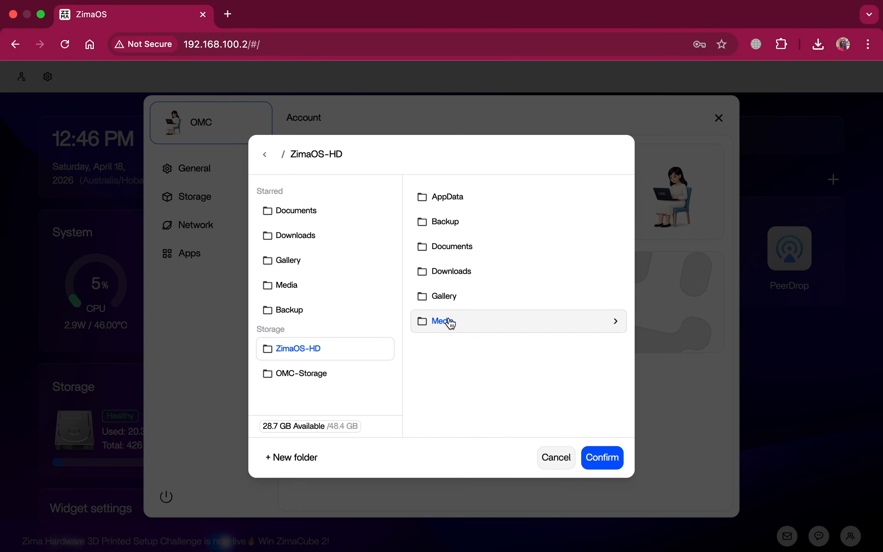
{"action": "left_click", "coordinate": [600, 456]}
{"action": "left_click", "coordinate": [549, 350]}
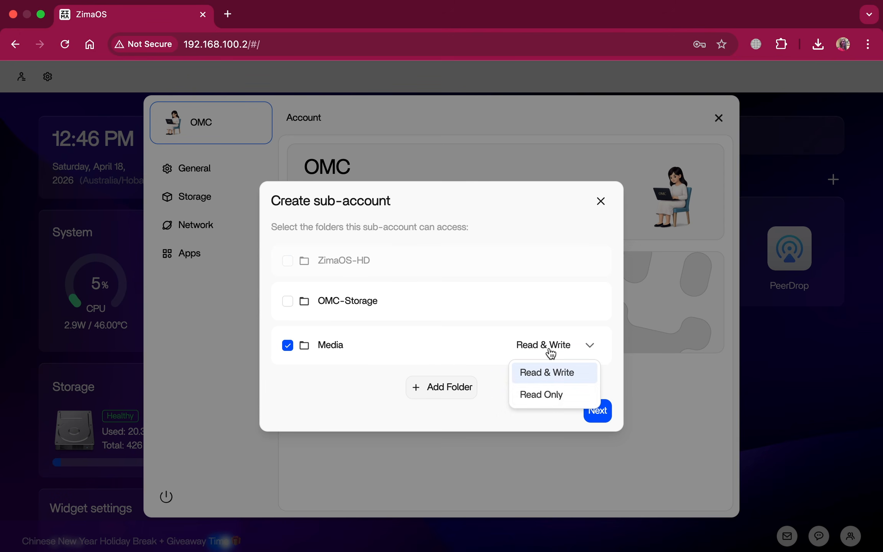
{"action": "left_click", "coordinate": [530, 426]}
{"action": "left_click", "coordinate": [596, 415]}
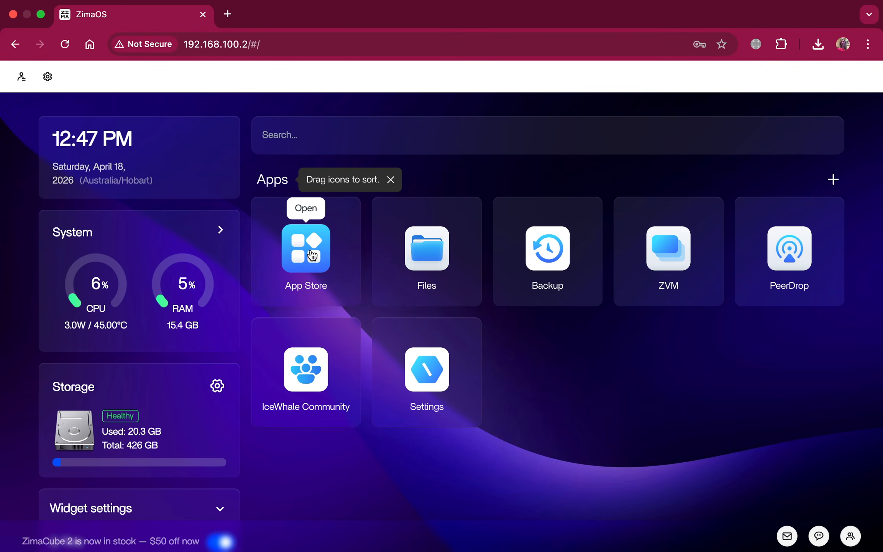
Find Immich among the media and gallery apps in the App Store and install it
{"action": "left_click", "coordinate": [313, 255]}
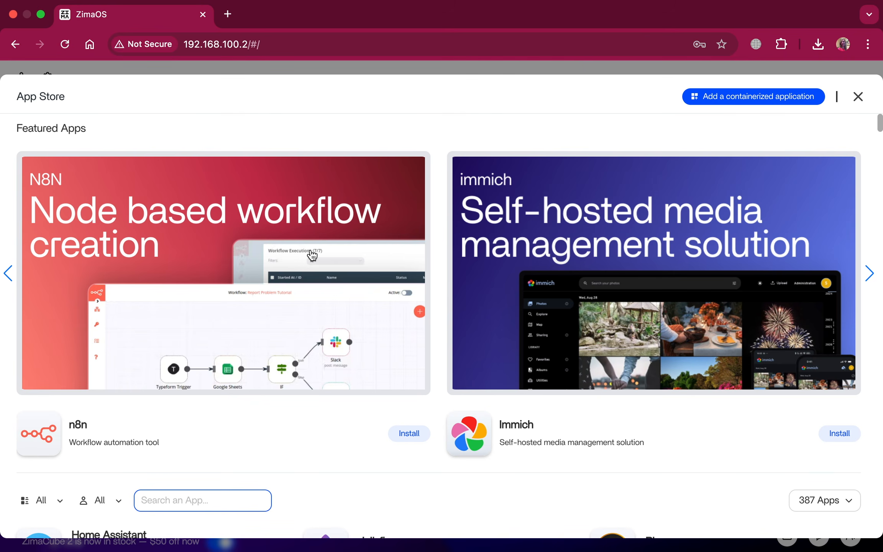
{"action": "scroll", "coordinate": [312, 255], "scroll_direction": "down", "scroll_amount": 5}
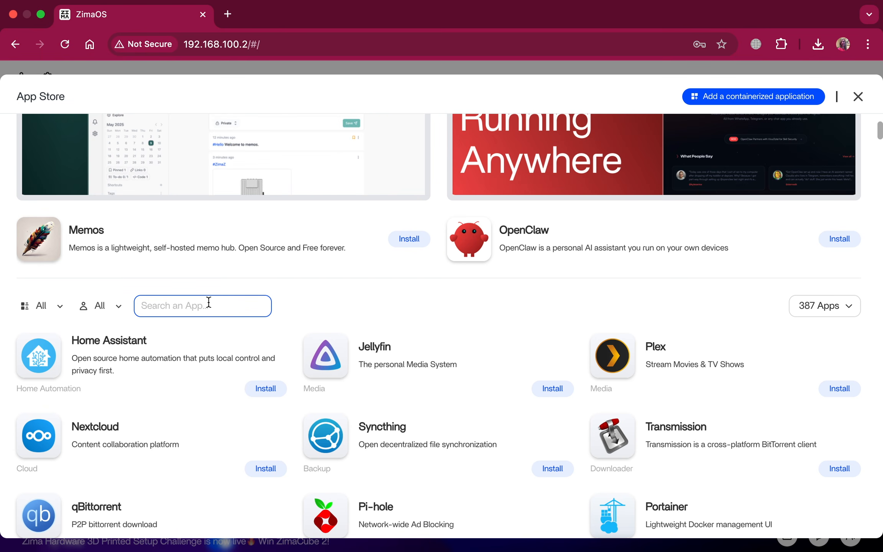
{"action": "scroll", "coordinate": [168, 339], "scroll_direction": "down", "scroll_amount": 14}
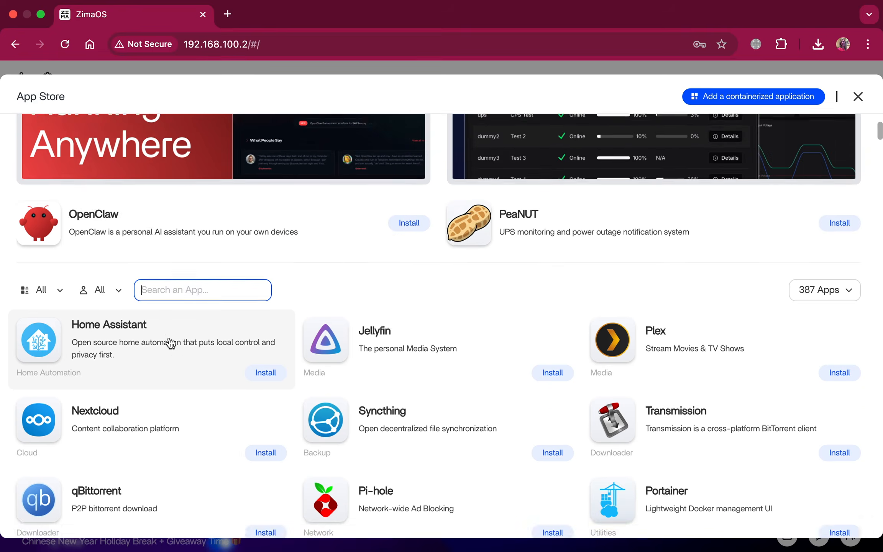
{"action": "scroll", "coordinate": [169, 338], "scroll_direction": "down", "scroll_amount": 7}
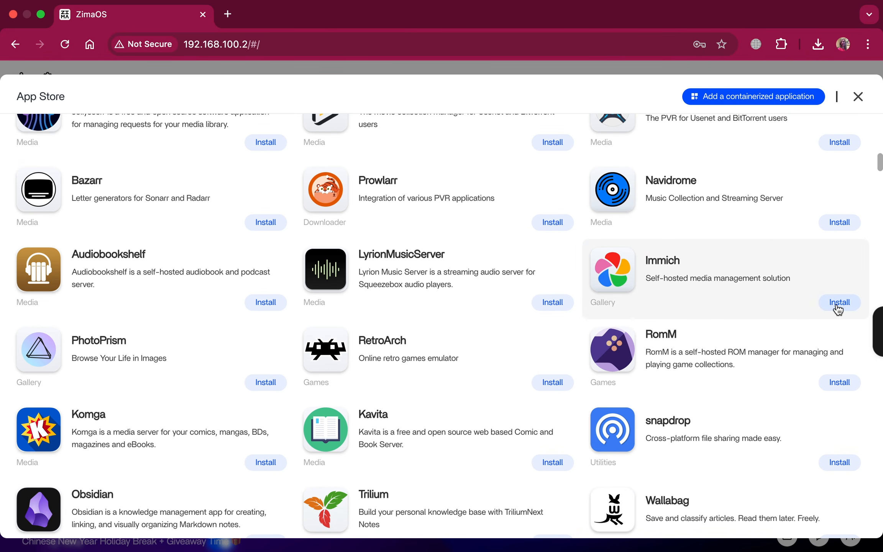
{"action": "left_click", "coordinate": [839, 302]}
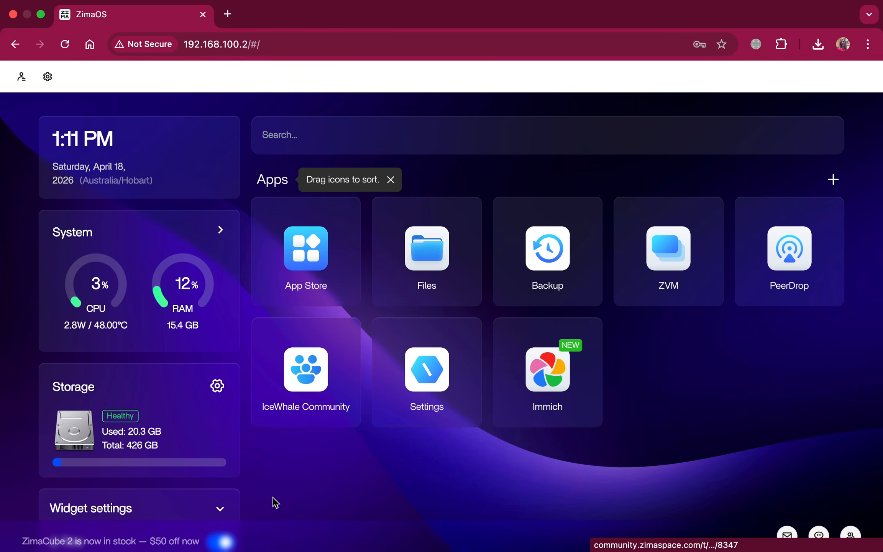
Turn off the News Feed in the general settings and return to the dashboard
{"action": "left_click", "coordinate": [435, 383]}
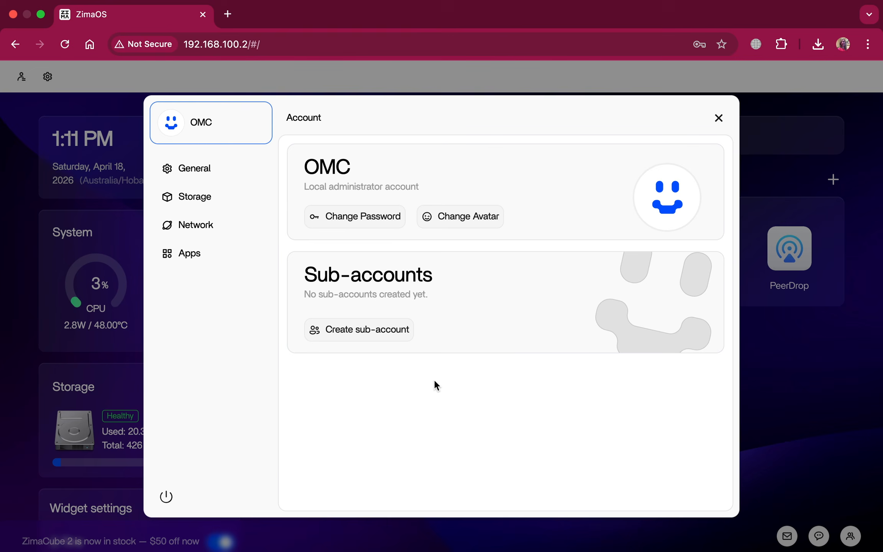
{"action": "left_click", "coordinate": [230, 173]}
{"action": "scroll", "coordinate": [394, 372], "scroll_direction": "down", "scroll_amount": 5}
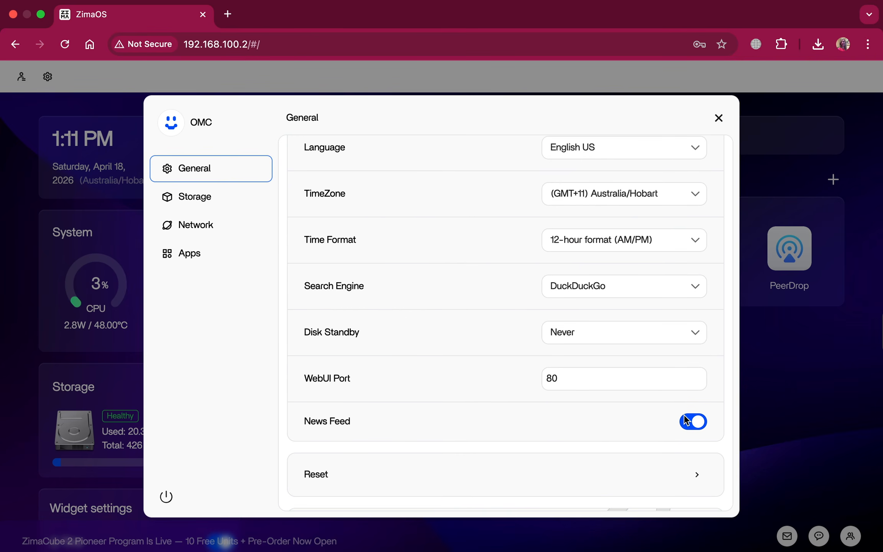
{"action": "left_click", "coordinate": [695, 422]}
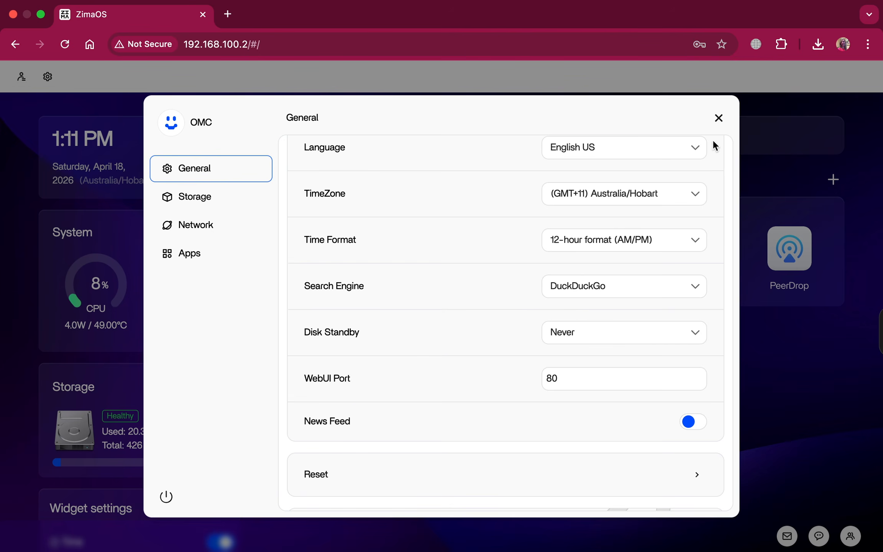
{"action": "left_click", "coordinate": [719, 119]}
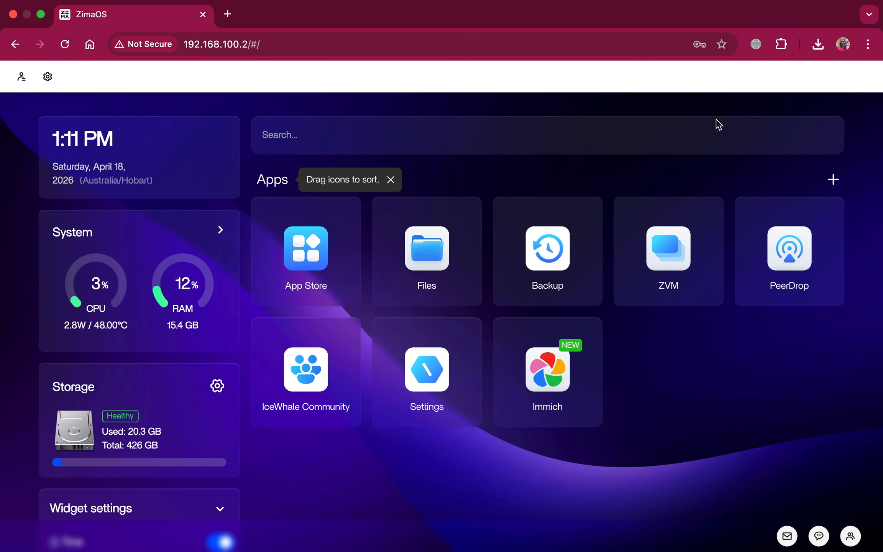
Open the Files app, dismiss the Zima Client promotion, and look through the Media and Documents folders
{"action": "left_click", "coordinate": [430, 251]}
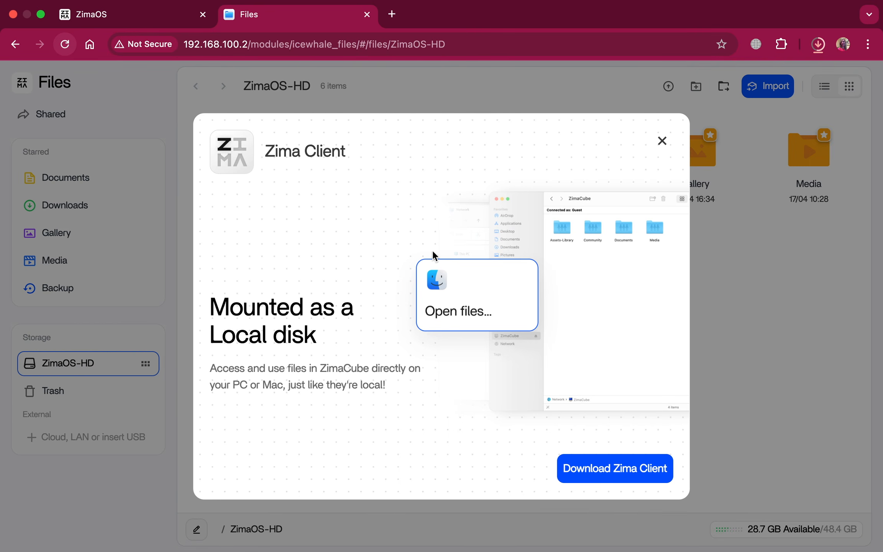
{"action": "left_click", "coordinate": [661, 141]}
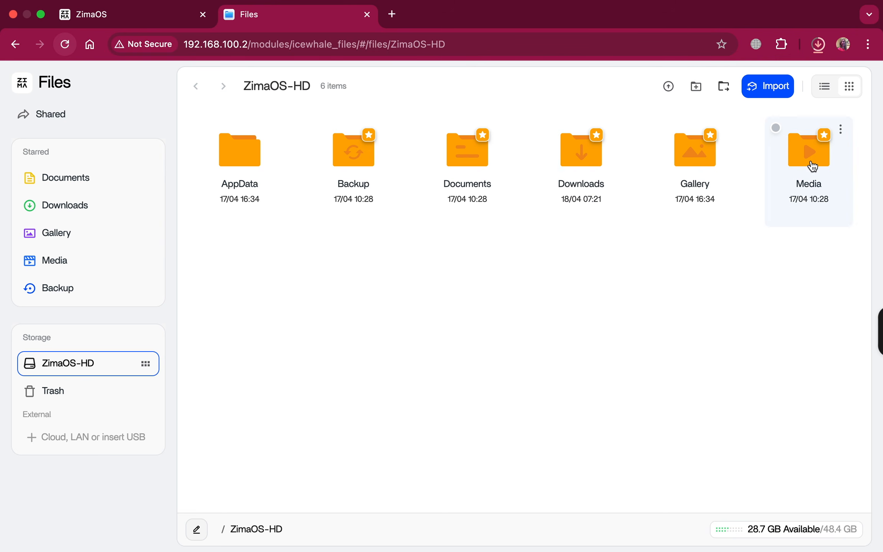
{"action": "double_click", "coordinate": [811, 164]}
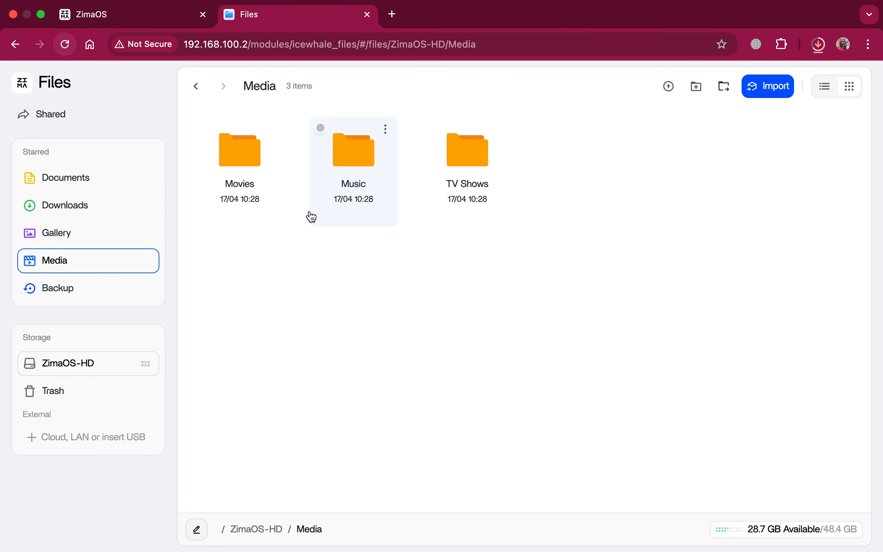
{"action": "left_click", "coordinate": [83, 187]}
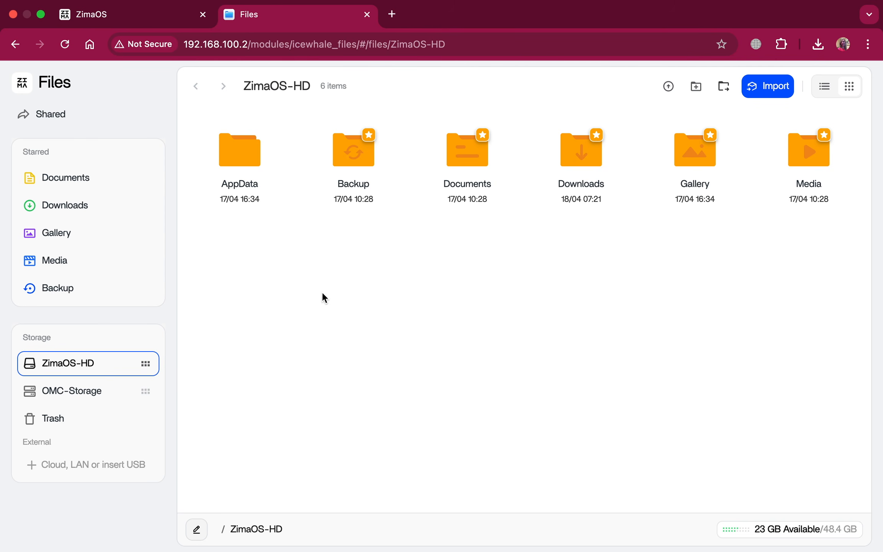
Upload OMC Logo.png from the Desktop to OMC-Storage and dismiss the upload notice
{"action": "left_click", "coordinate": [103, 397]}
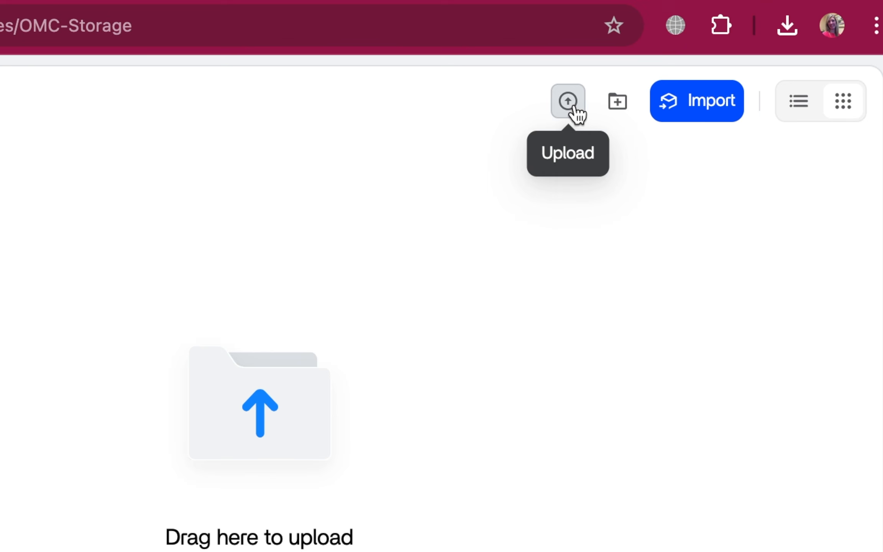
{"action": "left_click", "coordinate": [568, 102]}
{"action": "left_click", "coordinate": [585, 147]}
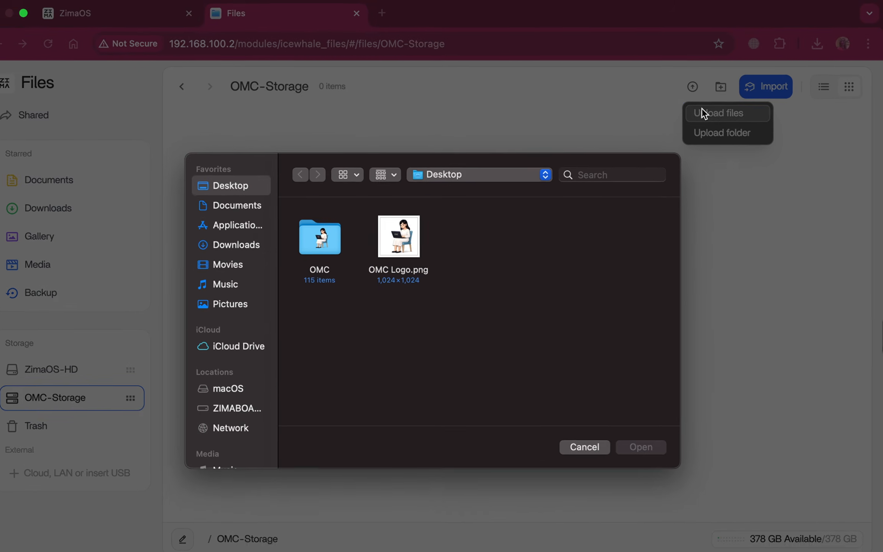
{"action": "left_click", "coordinate": [402, 244]}
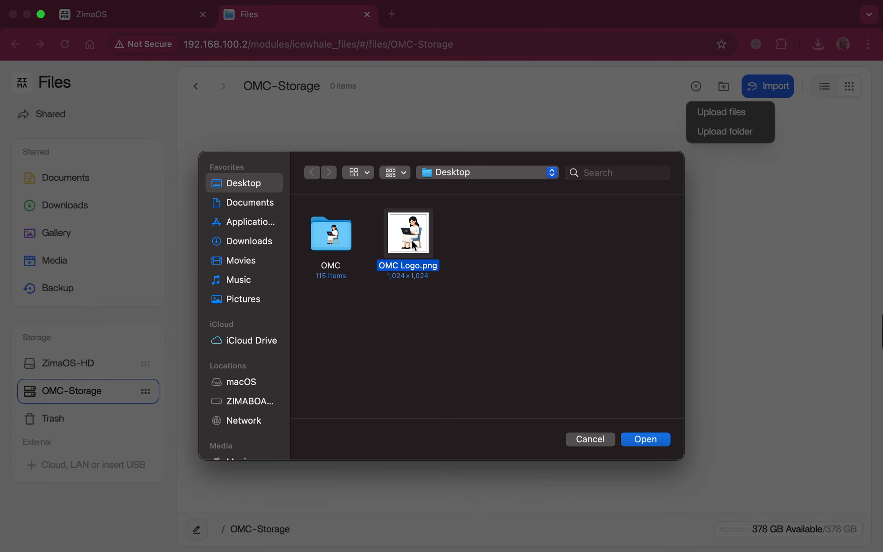
{"action": "left_click", "coordinate": [645, 439]}
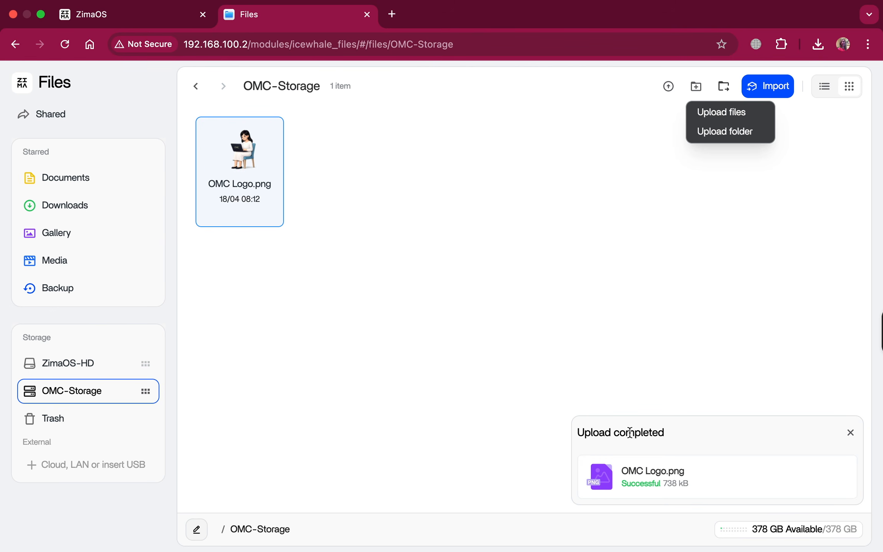
{"action": "left_click", "coordinate": [850, 432]}
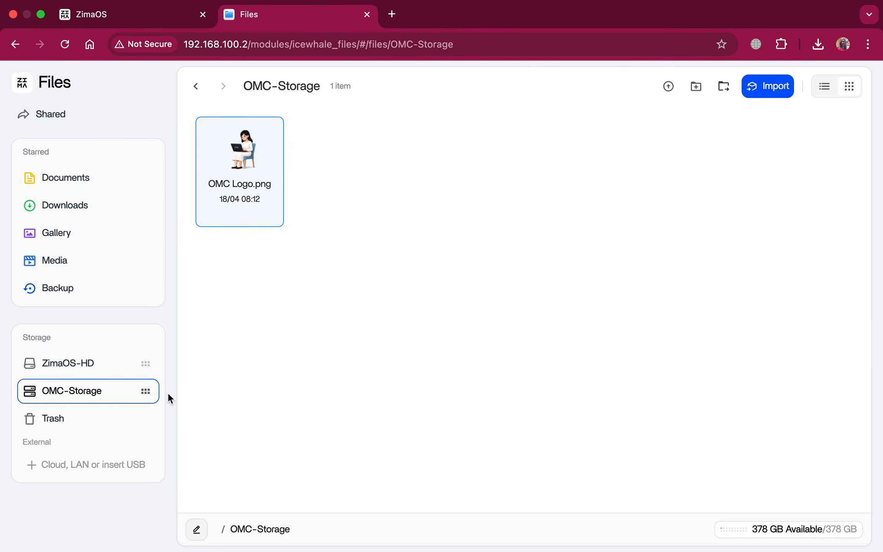
Open the ISO 2 folder in the ZimaOS-HD Downloads and view the file info of Win11_25H2_English_x64.iso
{"action": "left_click", "coordinate": [128, 369]}
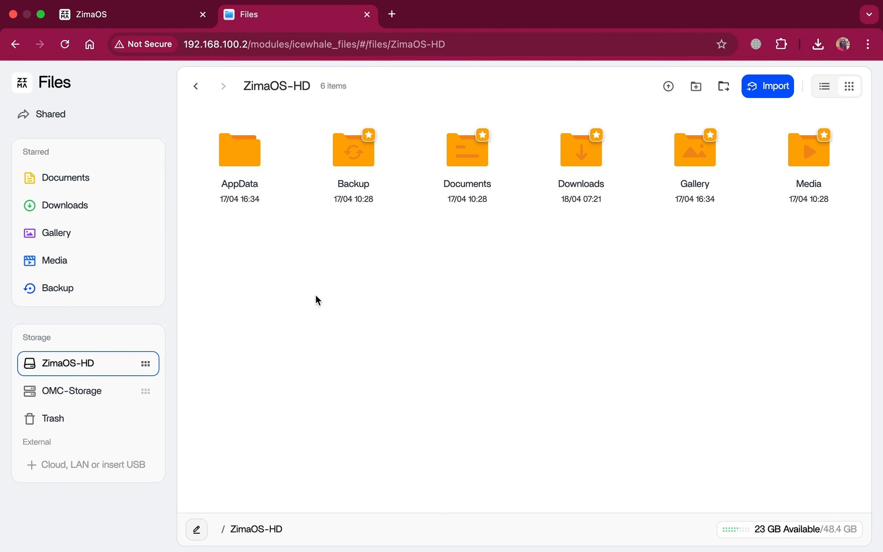
{"action": "double_click", "coordinate": [570, 161]}
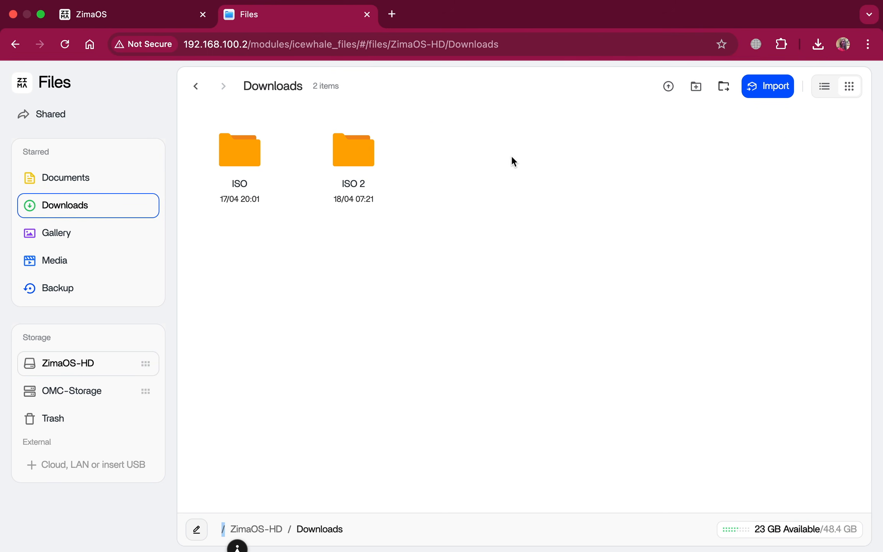
{"action": "double_click", "coordinate": [354, 162]}
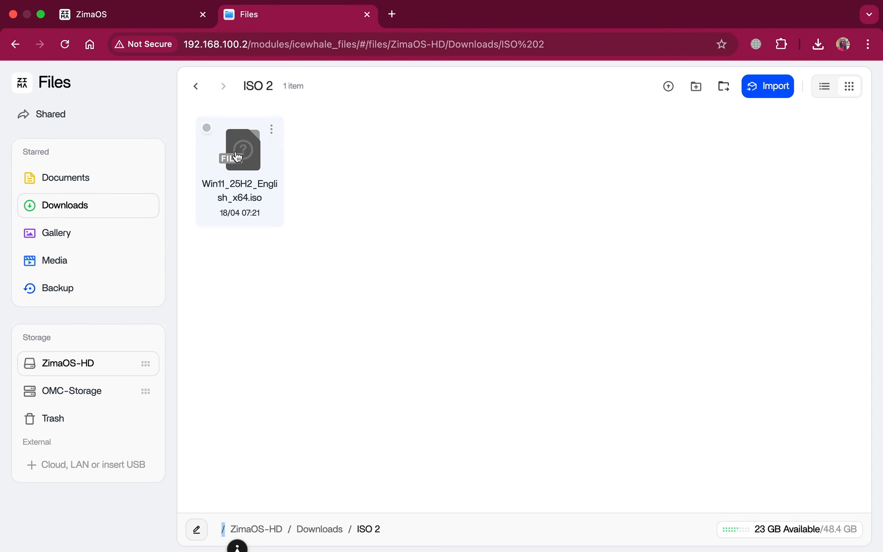
{"action": "left_click", "coordinate": [271, 130]}
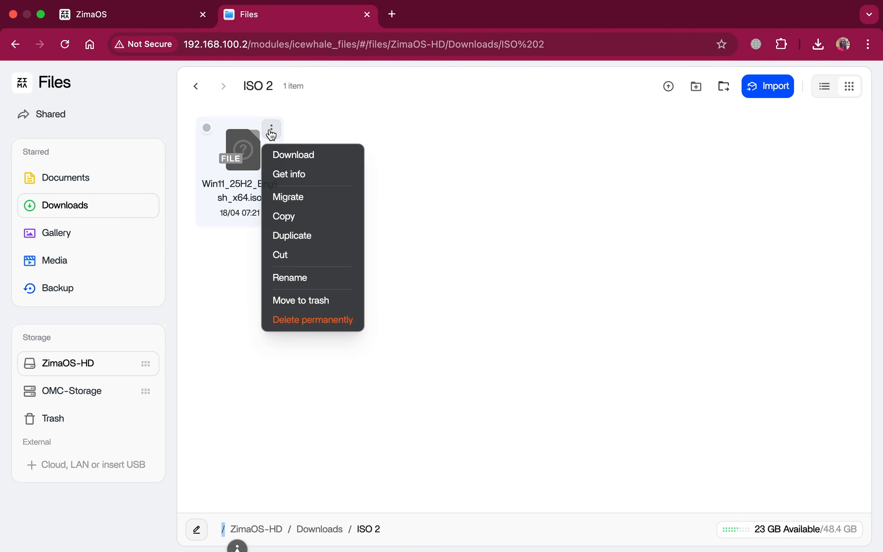
{"action": "left_click", "coordinate": [283, 178]}
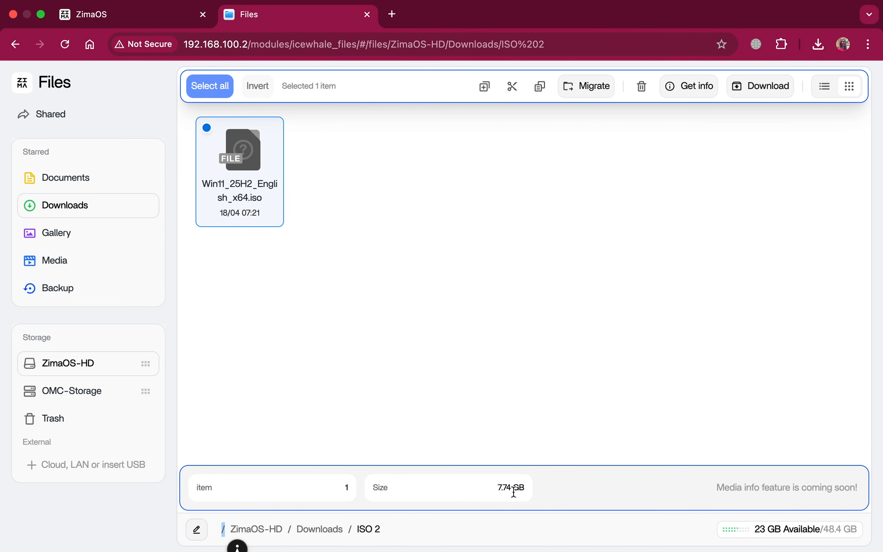
Move Win11_25H2_English_x64.iso from the ISO 2 folder to OMC-Storage and dismiss the task notice
{"action": "left_click", "coordinate": [512, 87]}
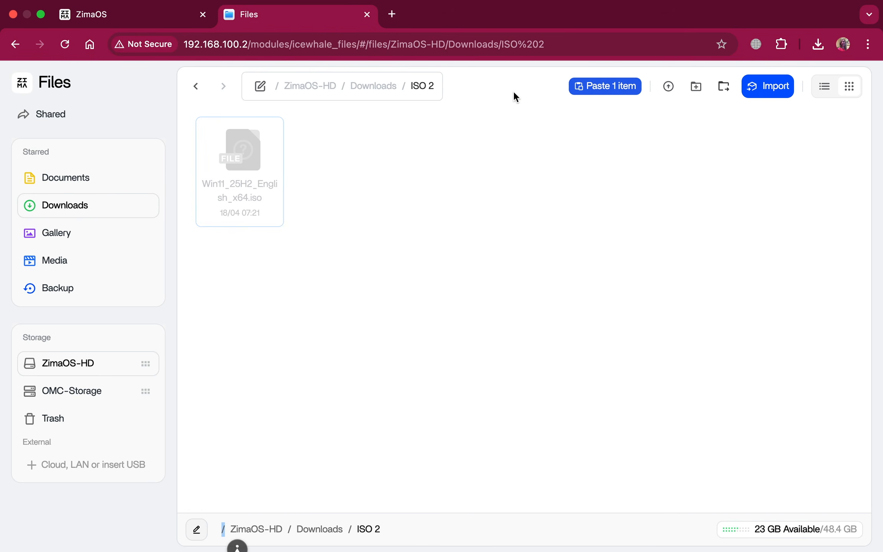
{"action": "left_click", "coordinate": [99, 391]}
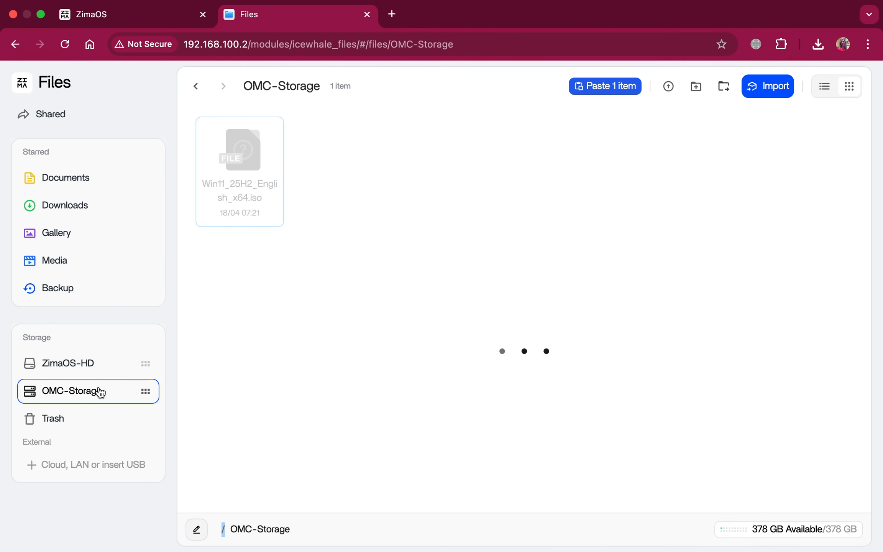
{"action": "left_click", "coordinate": [602, 87]}
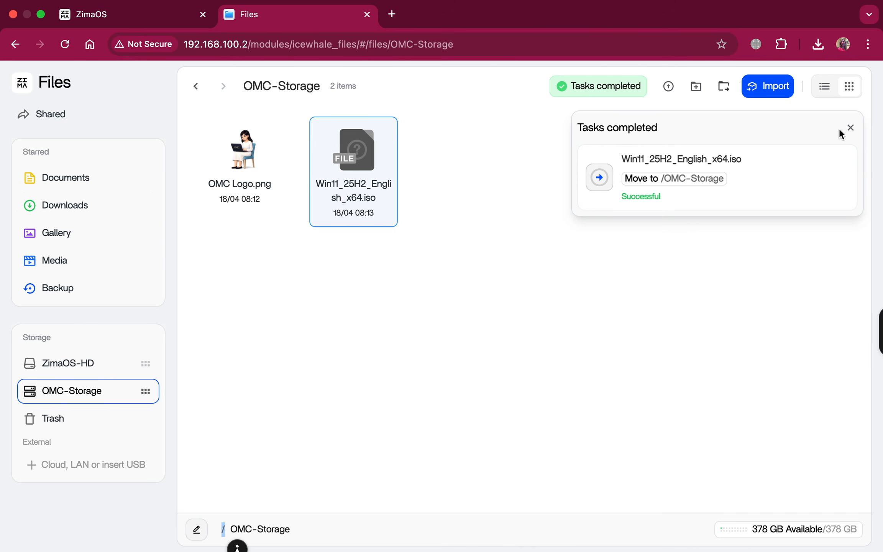
{"action": "left_click", "coordinate": [850, 128]}
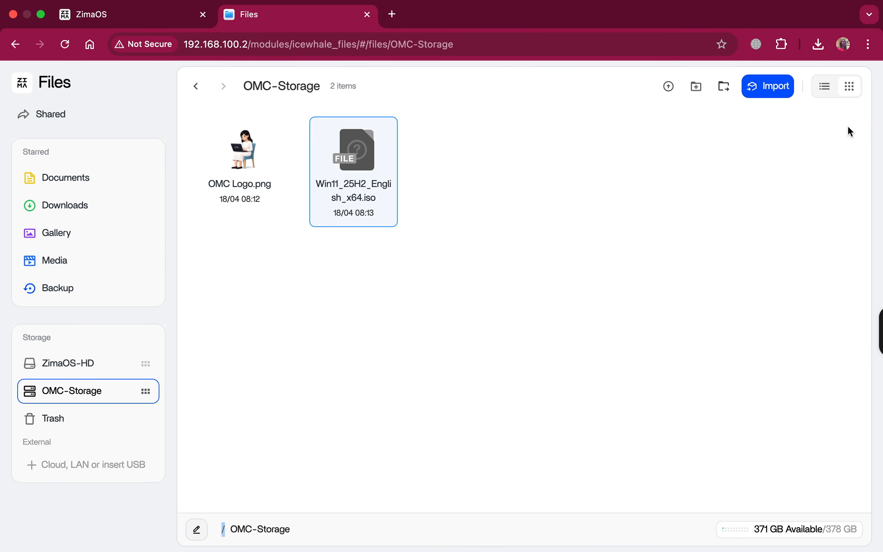
Create a folder named ISO in OMC-Storage and clear the selection
{"action": "right_click", "coordinate": [472, 185]}
{"action": "left_click", "coordinate": [479, 195]}
{"action": "key", "text": "BackSpace"}
{"action": "type", "text": "ISO"}
{"action": "key", "text": "Return"}
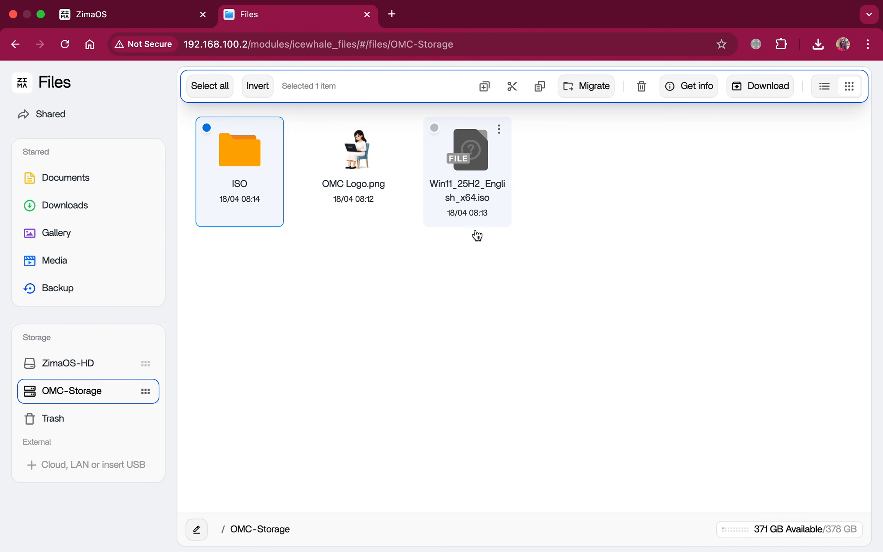
{"action": "left_click", "coordinate": [474, 255]}
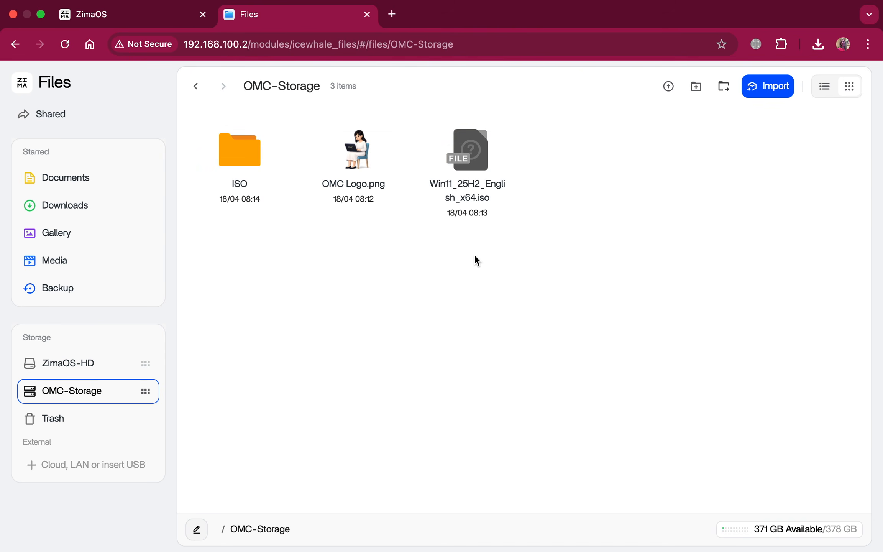
Move Win11_25H2_English_x64.iso from OMC-Storage into the ISO folder
{"action": "right_click", "coordinate": [478, 164]}
{"action": "left_click", "coordinate": [492, 270]}
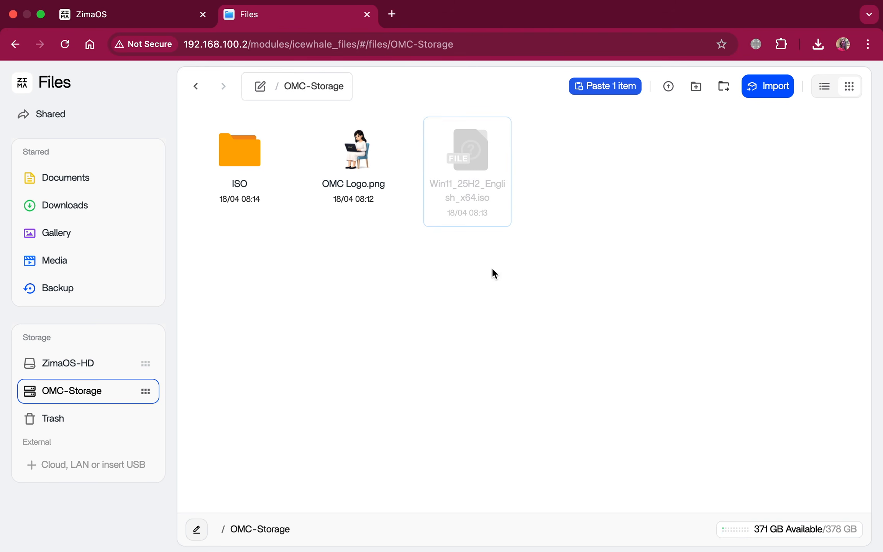
{"action": "double_click", "coordinate": [244, 152]}
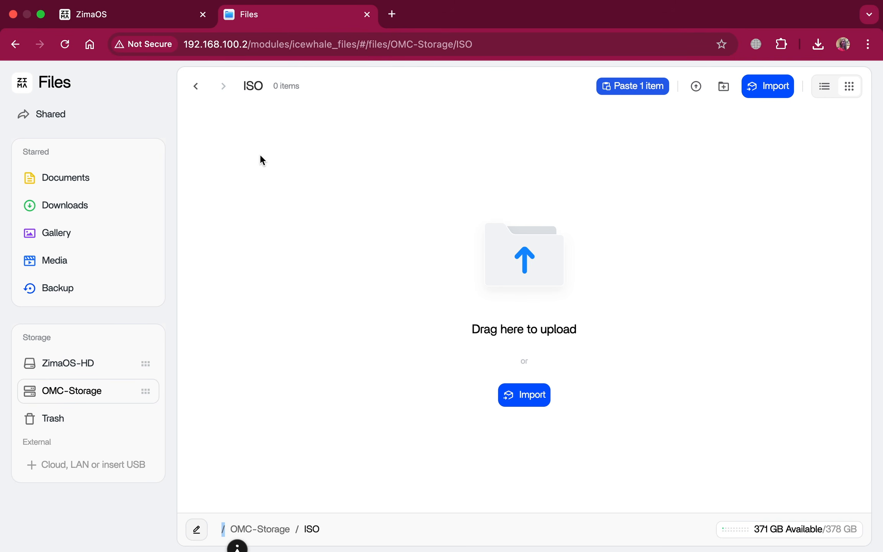
{"action": "right_click", "coordinate": [260, 155]}
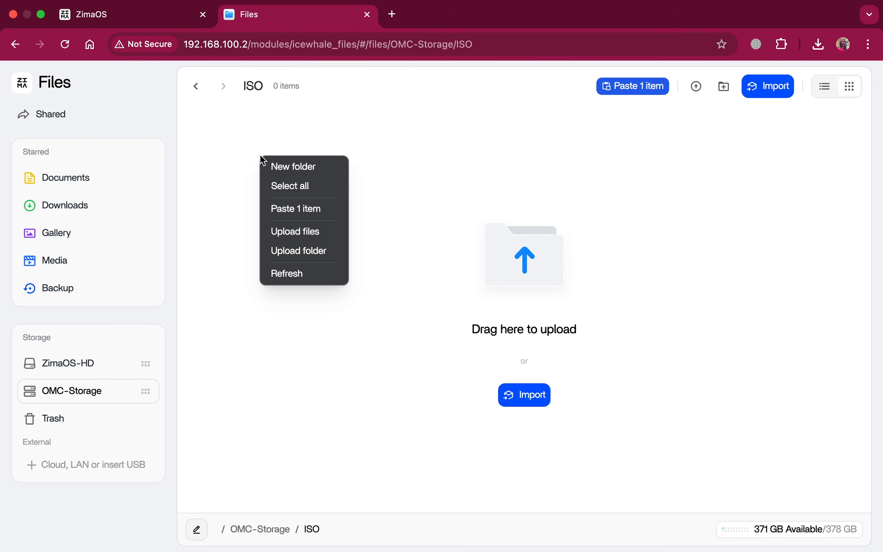
{"action": "left_click", "coordinate": [277, 209]}
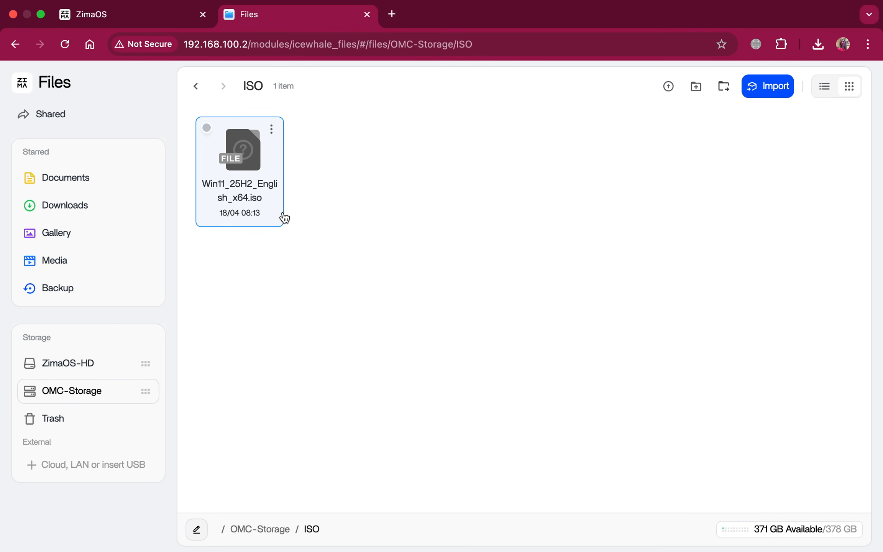
Return to OMC-Storage, create a folder named Time Machine there and clear the selection
{"action": "left_click", "coordinate": [92, 400]}
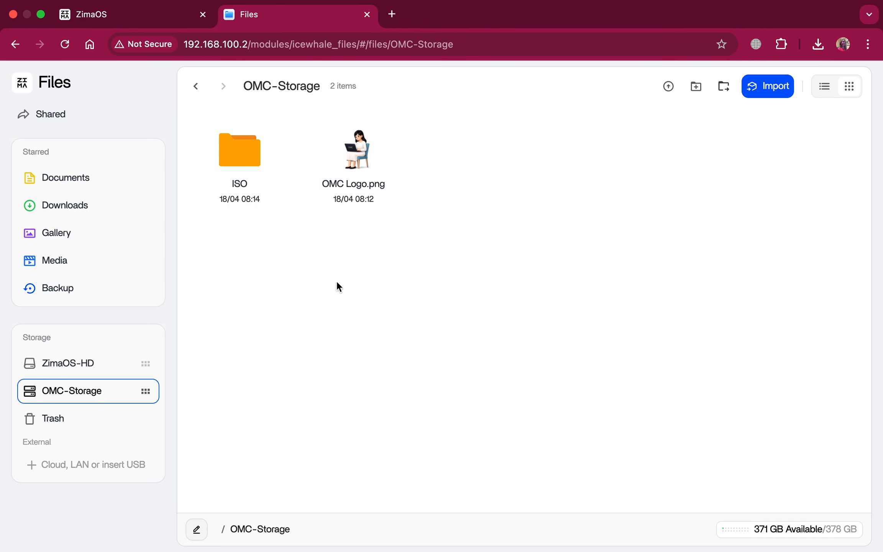
{"action": "right_click", "coordinate": [419, 260]}
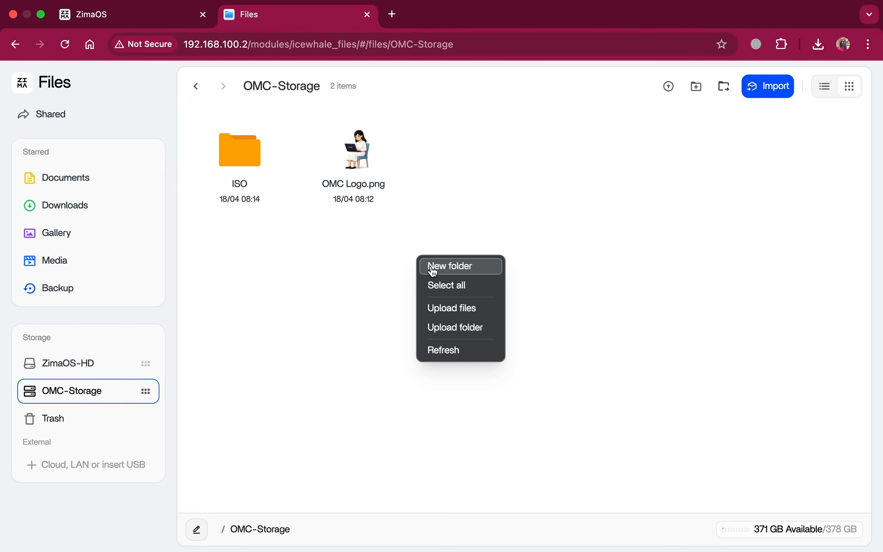
{"action": "left_click", "coordinate": [431, 267]}
{"action": "type", "text": "Time Machine"}
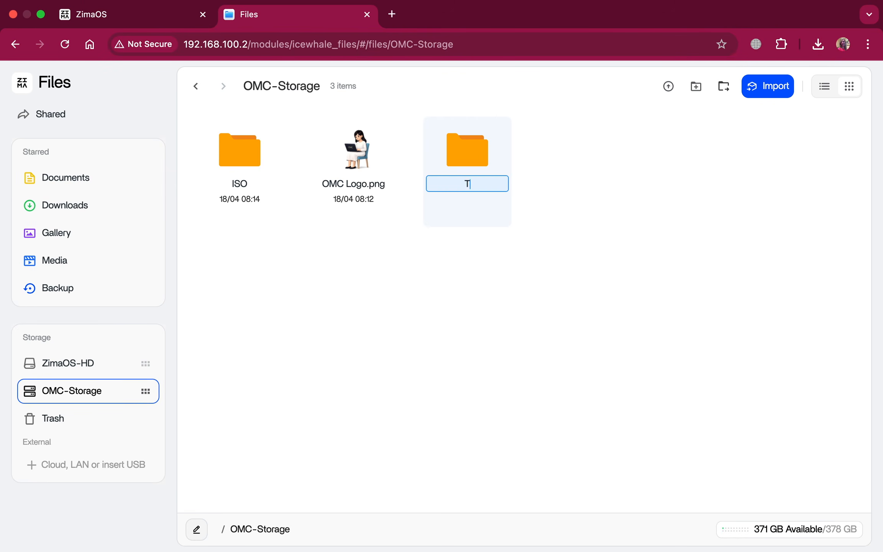
{"action": "left_click", "coordinate": [432, 290]}
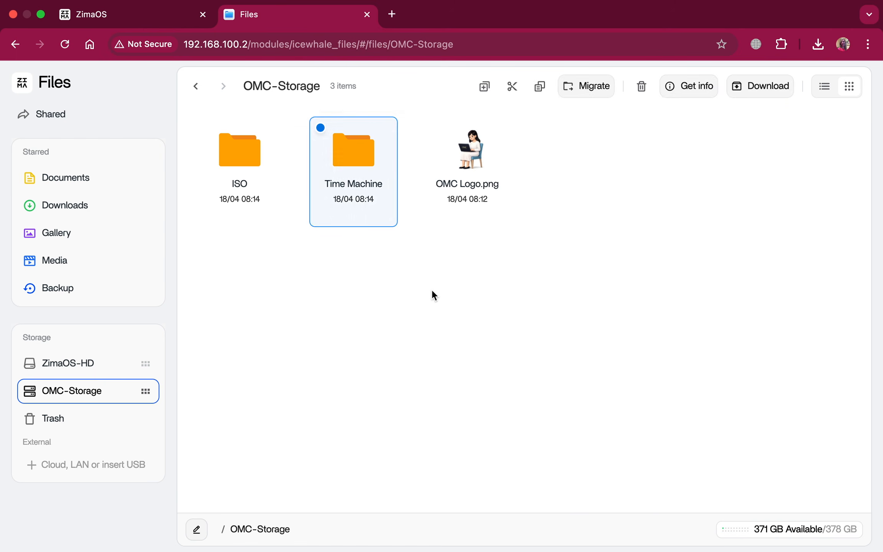
{"action": "left_click", "coordinate": [432, 290]}
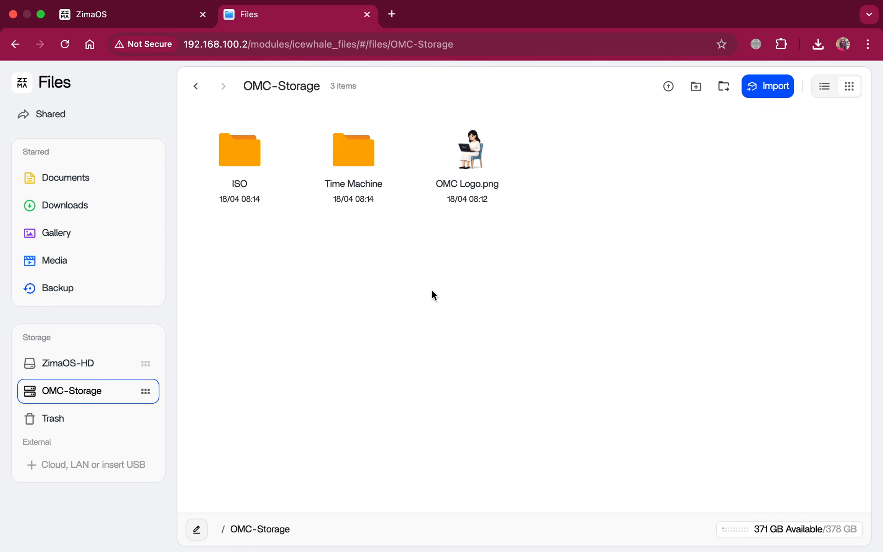
Share the Time Machine folder via Samba with the Time Machine option enabled, and close the share details
{"action": "right_click", "coordinate": [360, 162]}
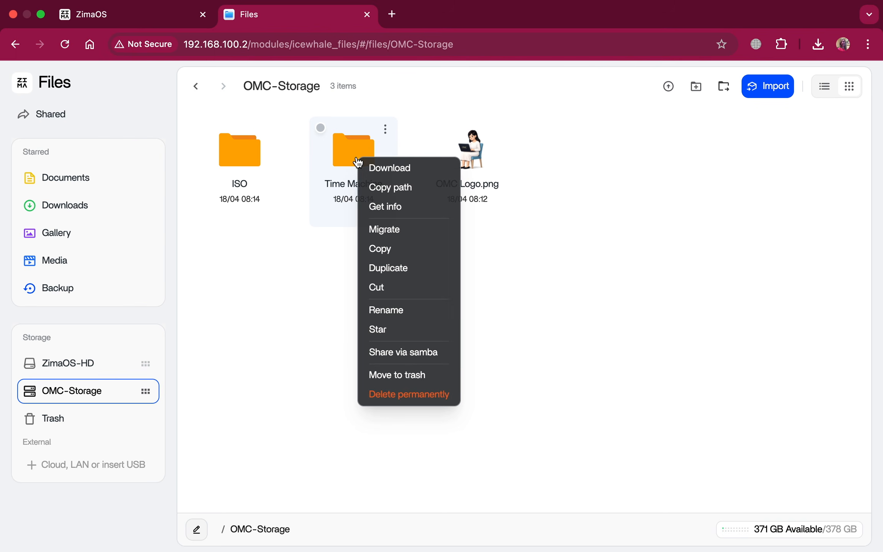
{"action": "left_click", "coordinate": [388, 350]}
{"action": "left_click", "coordinate": [237, 300]}
{"action": "left_click", "coordinate": [623, 398]}
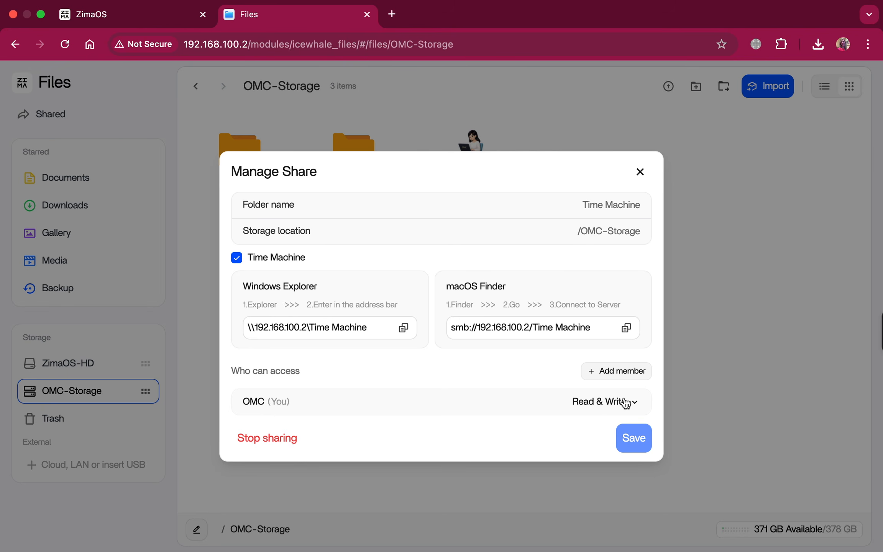
{"action": "left_click", "coordinate": [639, 172]}
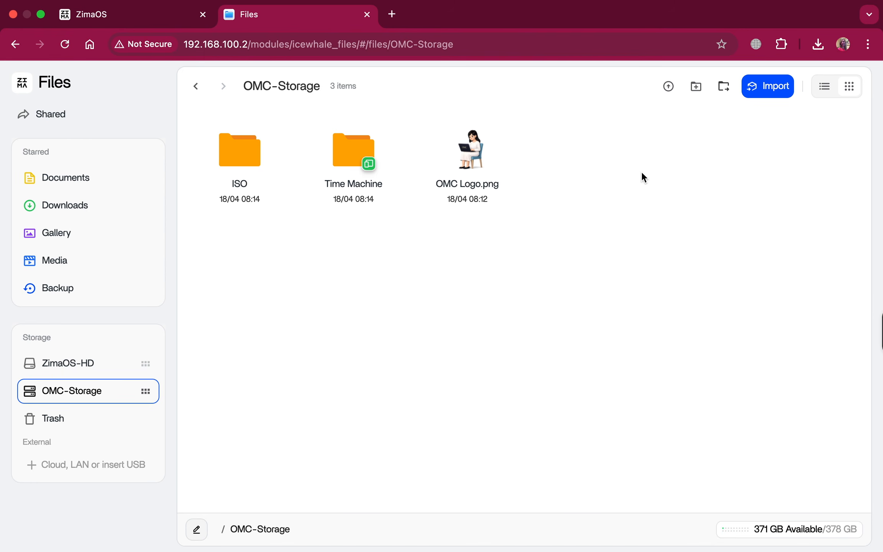
Set the Time Machine share on ZimaBoard2.local as the Mac's backup disk, entering the account password to connect
{"action": "mouse_move", "coordinate": [726, 4]}
{"action": "left_click", "coordinate": [723, 9]}
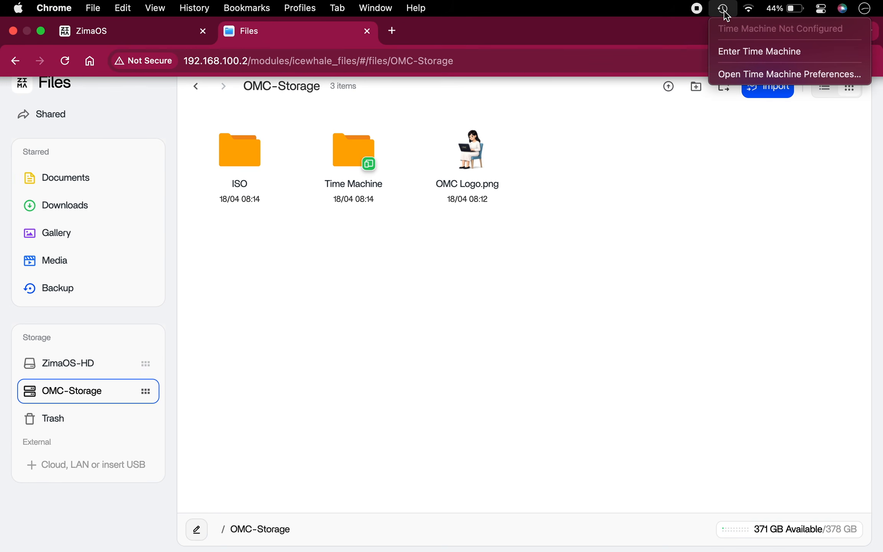
{"action": "left_click", "coordinate": [739, 74]}
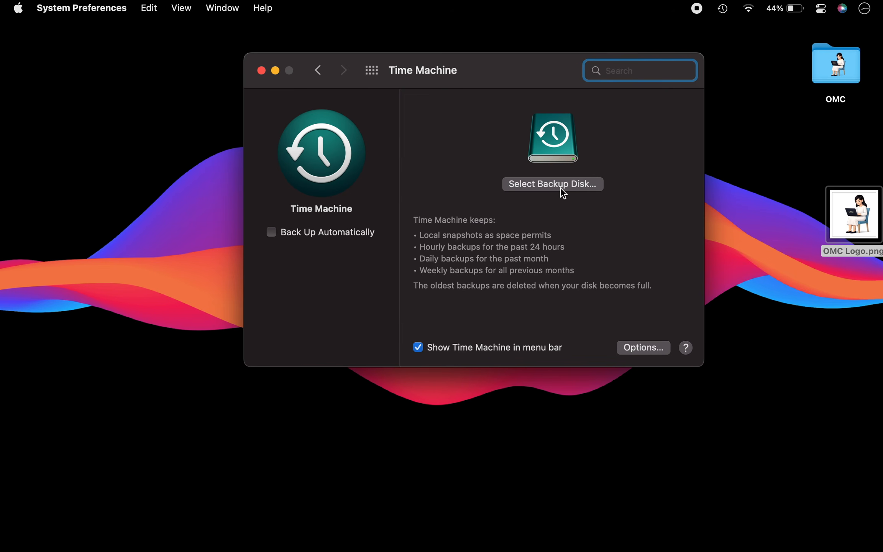
{"action": "left_click", "coordinate": [557, 185]}
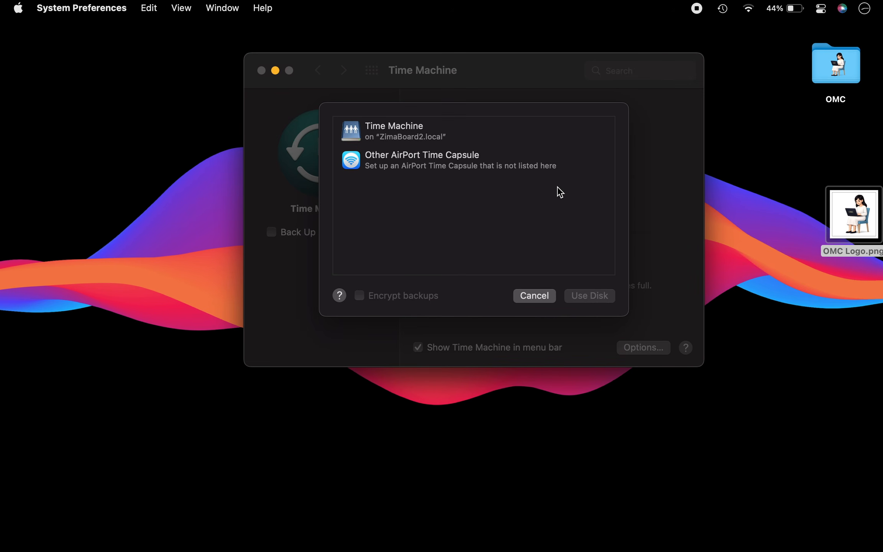
{"action": "left_click", "coordinate": [400, 139]}
{"action": "left_click", "coordinate": [588, 296]}
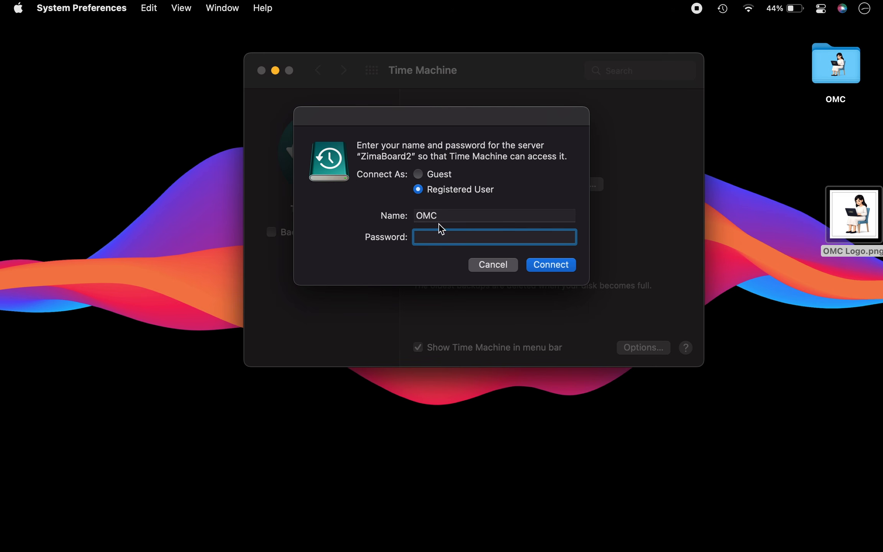
{"action": "type", "text": "••••••"}
{"action": "left_click", "coordinate": [558, 264]}
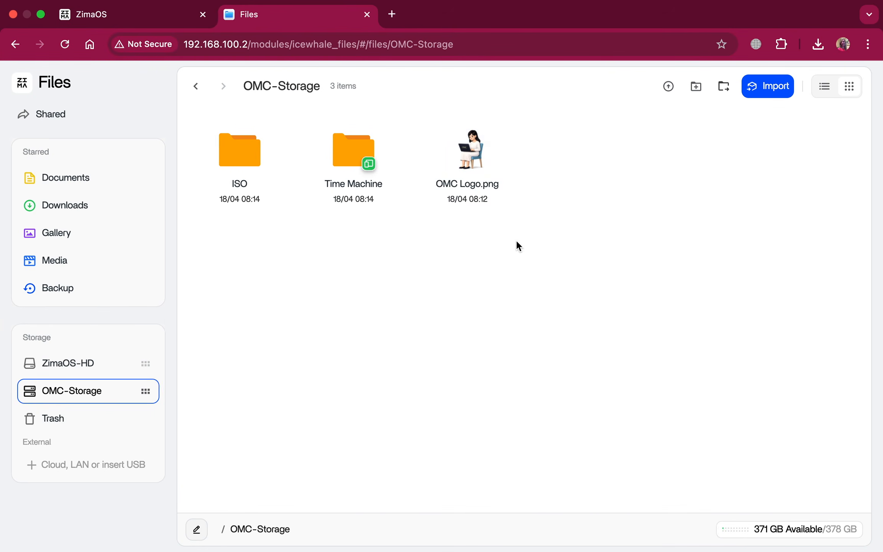
Switch back to ZimaOS Files and stop sharing the Time Machine folder in OMC-Storage
{"action": "right_click", "coordinate": [358, 143]}
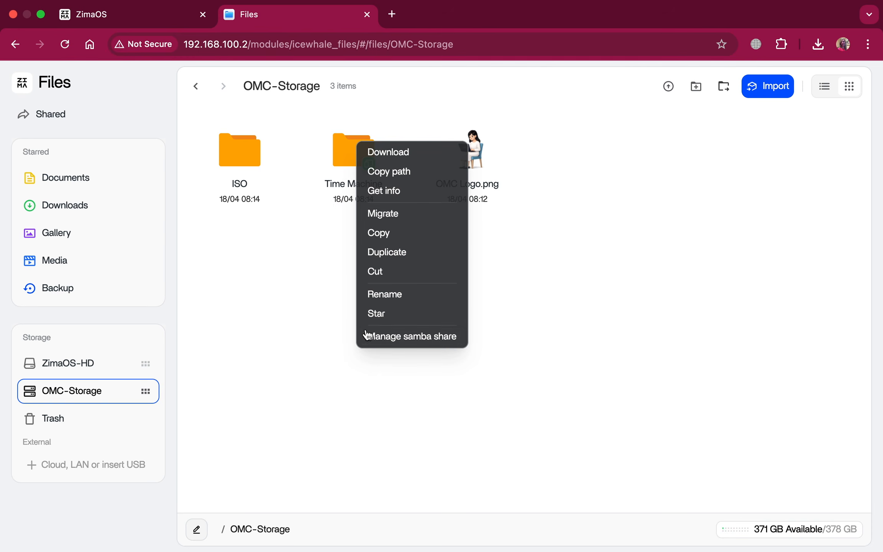
{"action": "left_click", "coordinate": [387, 336]}
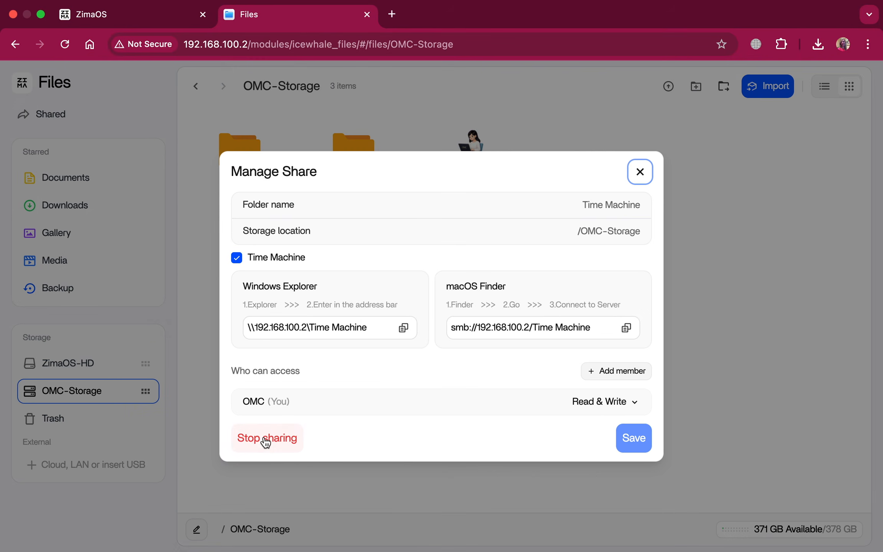
{"action": "left_click", "coordinate": [265, 441]}
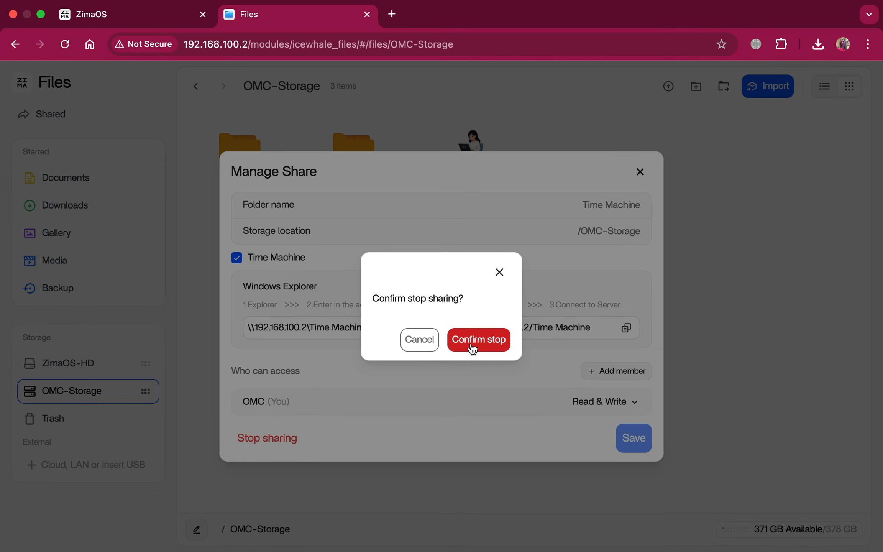
{"action": "left_click", "coordinate": [473, 344]}
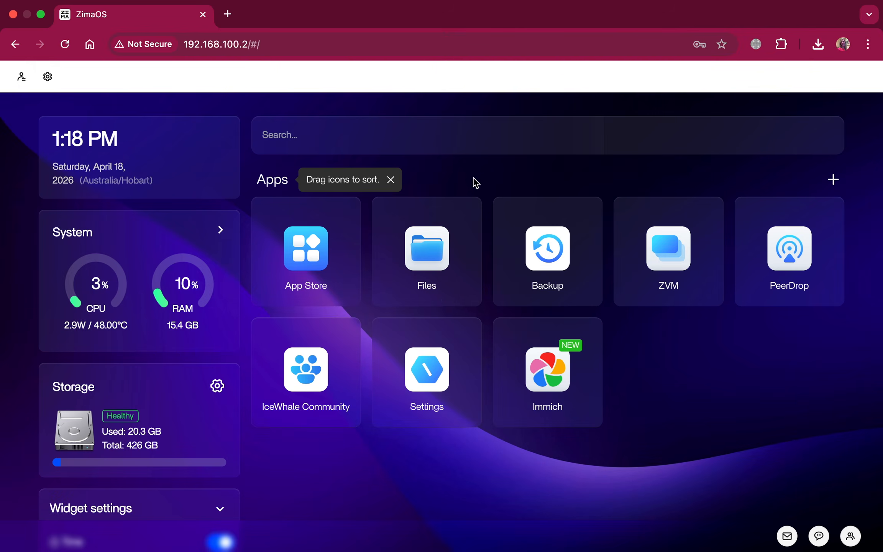
Start a new backup in the ZimaOS Backup app and check the cloud services offered as its source
{"action": "left_click", "coordinate": [551, 251]}
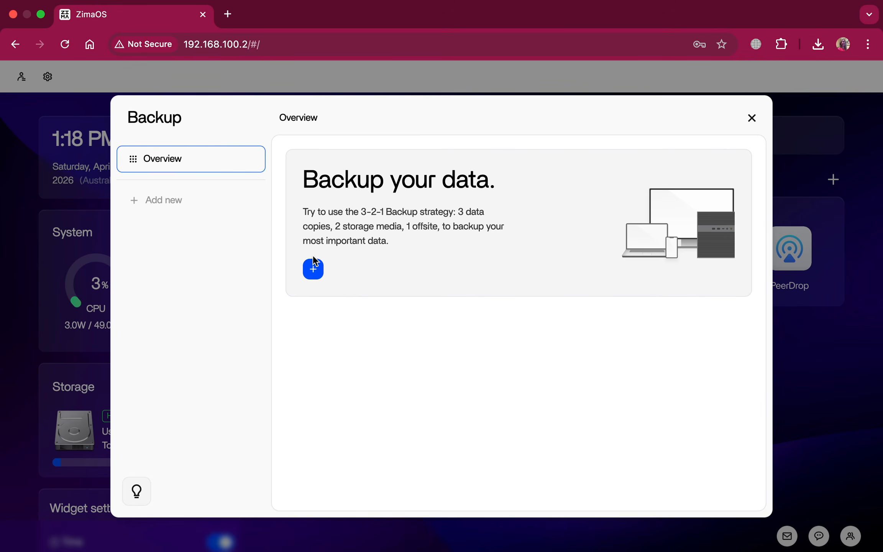
{"action": "left_click", "coordinate": [313, 270]}
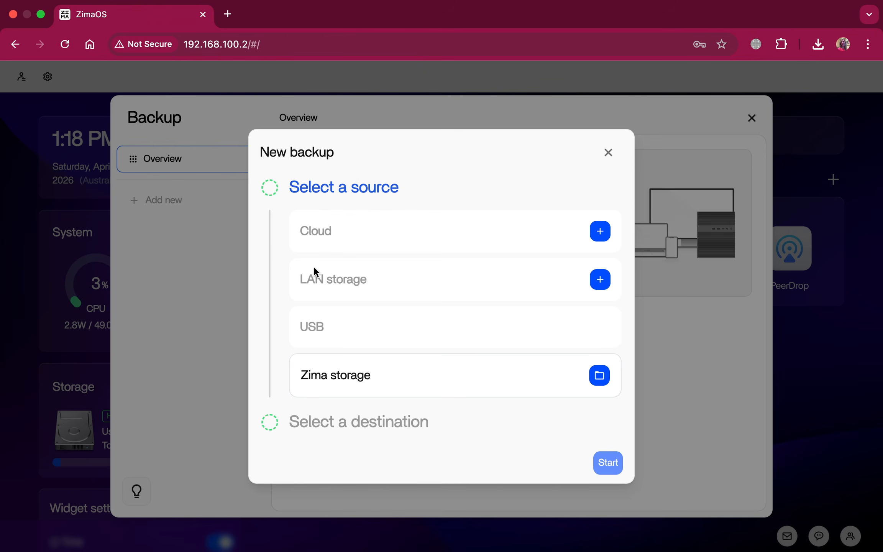
{"action": "left_click", "coordinate": [600, 231]}
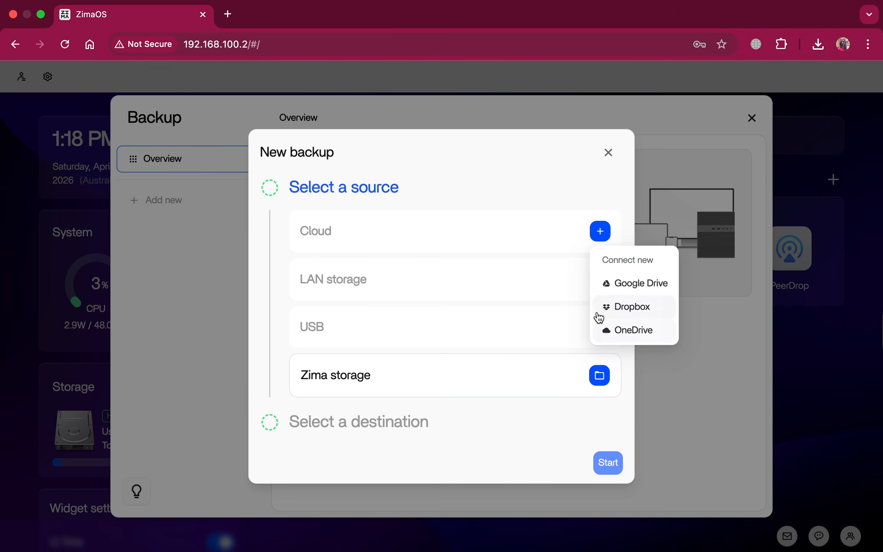
{"action": "left_click", "coordinate": [541, 256]}
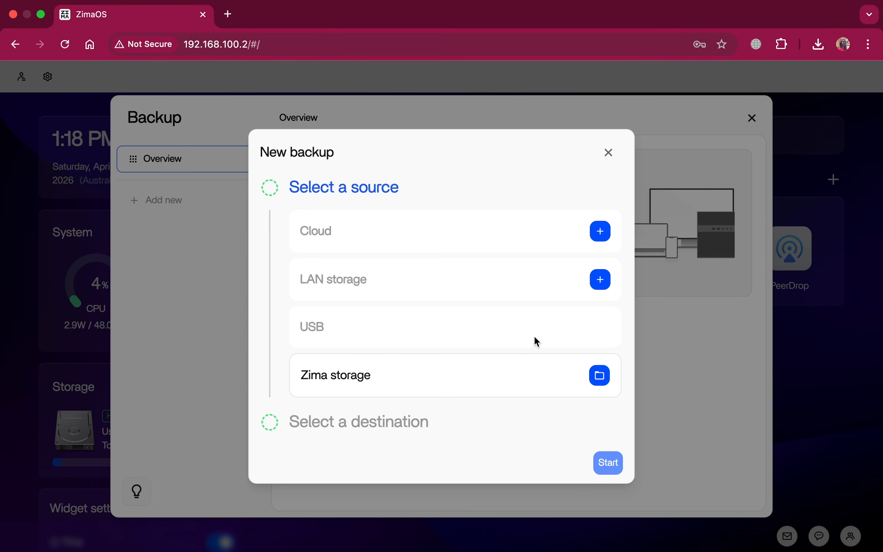
Set OMC-Storage as the new backup's source and ZimaOS-HD as its destination, both from Zima storage
{"action": "left_click", "coordinate": [597, 377]}
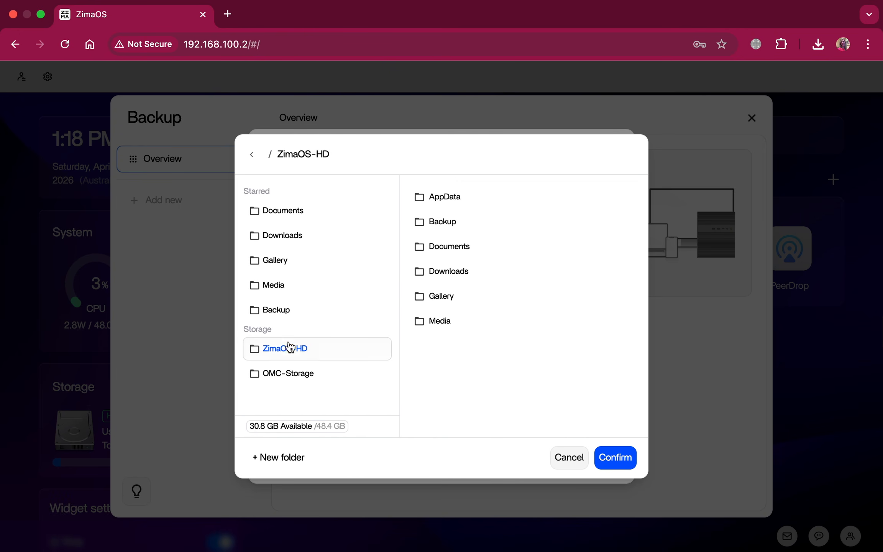
{"action": "left_click", "coordinate": [288, 373]}
{"action": "left_click", "coordinate": [618, 454]}
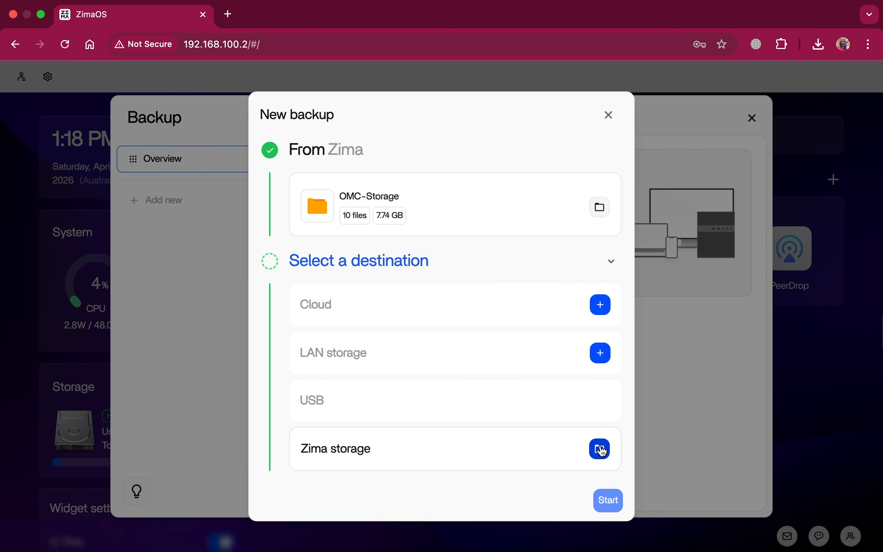
{"action": "left_click", "coordinate": [601, 304]}
{"action": "left_click", "coordinate": [601, 305]}
{"action": "left_click", "coordinate": [600, 454]}
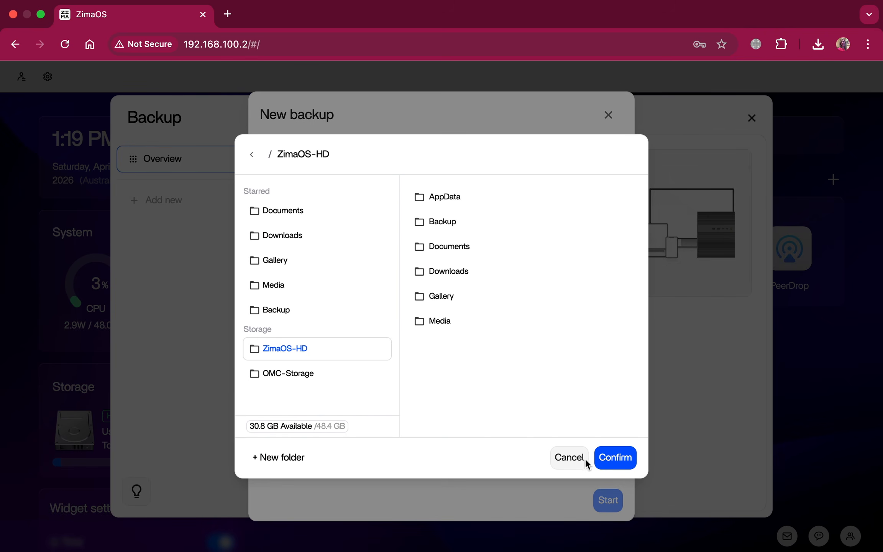
{"action": "left_click", "coordinate": [623, 465]}
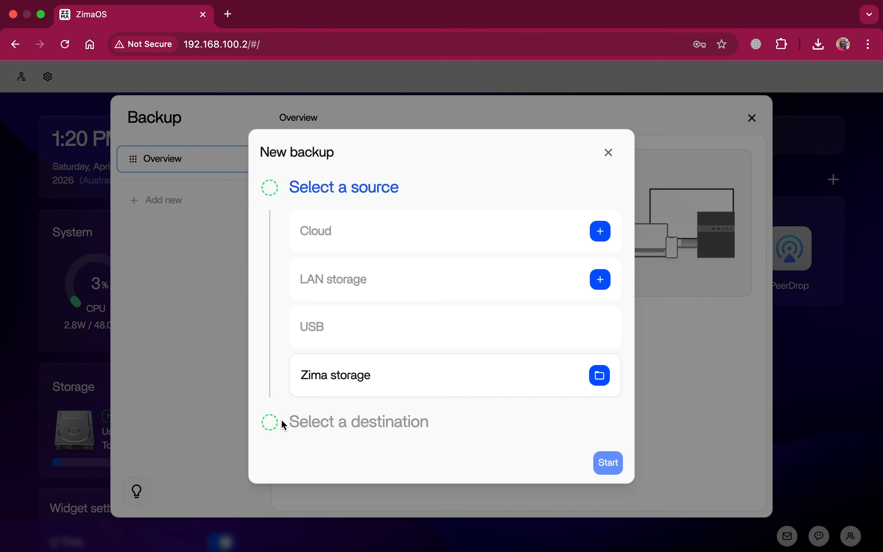
Connect Google Drive as a cloud source for the new backup, choosing the Google account and granting ZimaOS access
{"action": "left_click", "coordinate": [592, 234]}
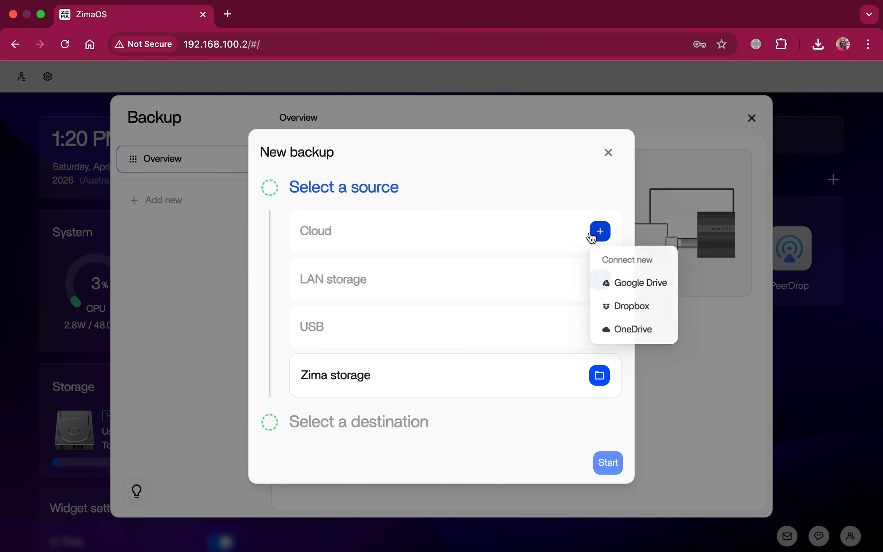
{"action": "left_click", "coordinate": [616, 287]}
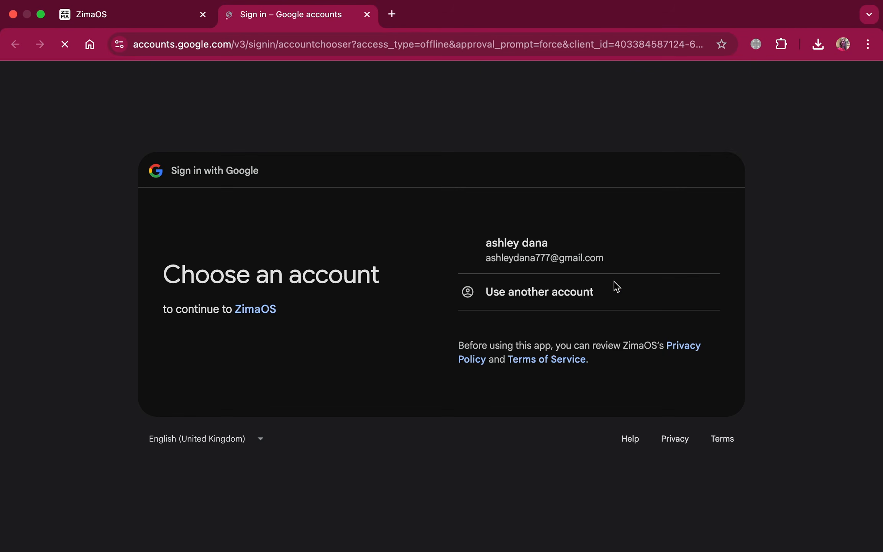
{"action": "left_click", "coordinate": [559, 270]}
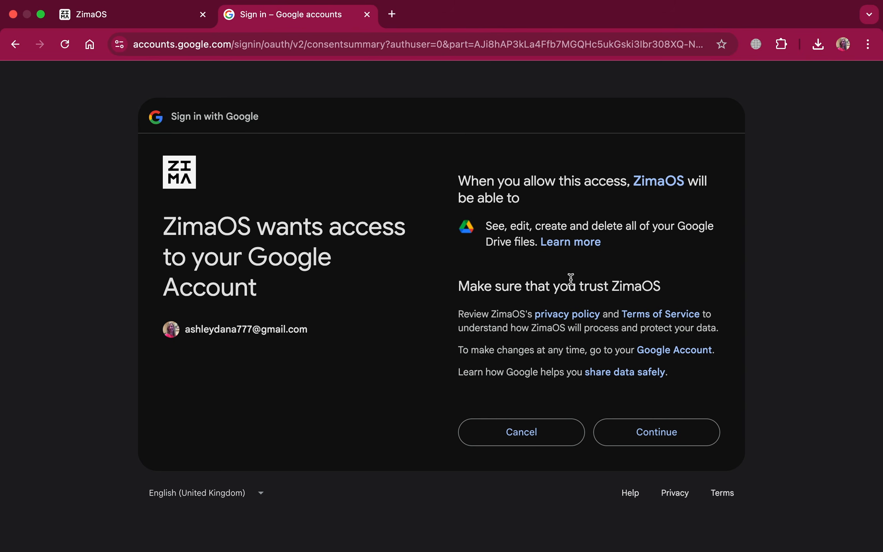
{"action": "left_click", "coordinate": [642, 428]}
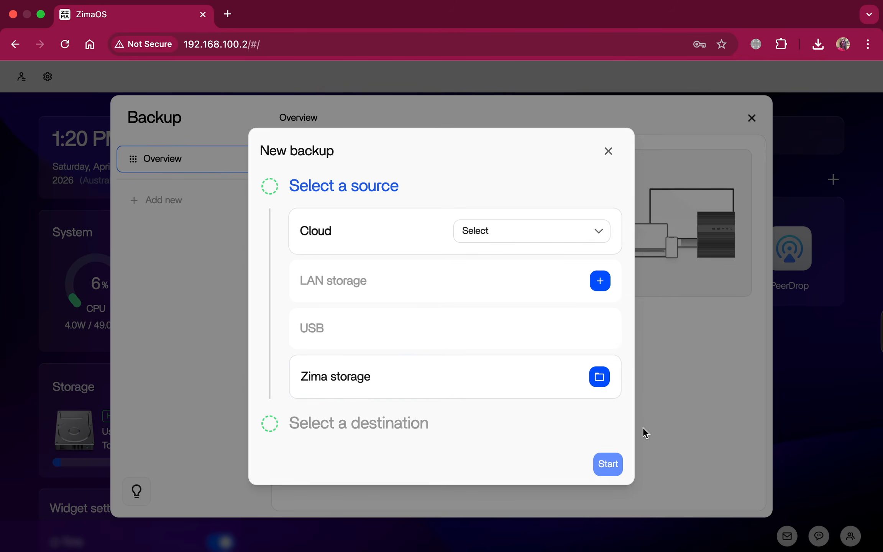
Set the New macOS Sierra bootable usb drive folder on the connected Google Drive as the new backup's source
{"action": "left_click", "coordinate": [598, 232]}
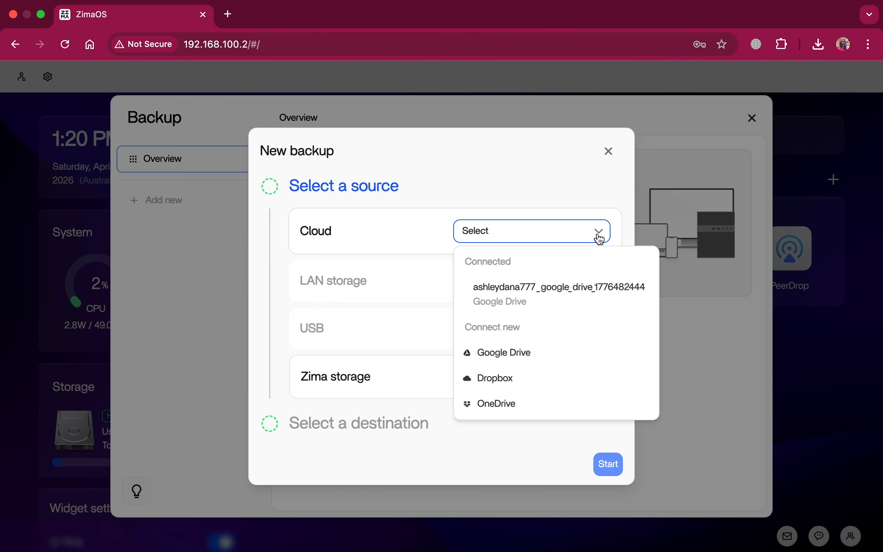
{"action": "left_click", "coordinate": [544, 276]}
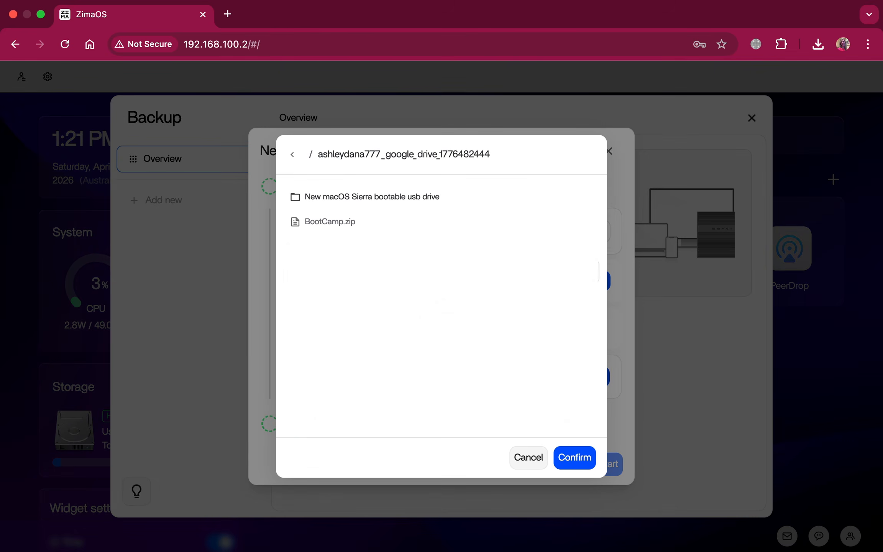
{"action": "left_click", "coordinate": [574, 457]}
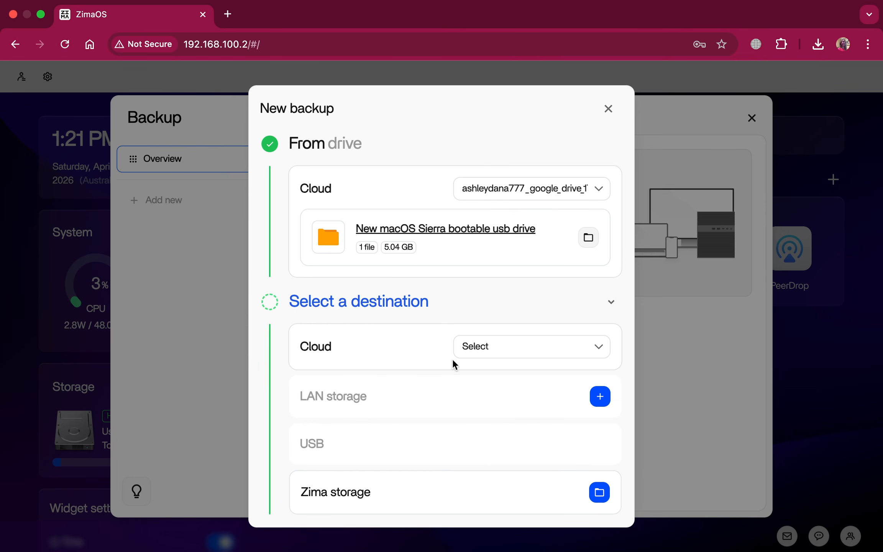
Set OMC-Storage as the backup's destination on Zima storage and start the backup
{"action": "left_click", "coordinate": [485, 356]}
{"action": "left_click", "coordinate": [486, 356]}
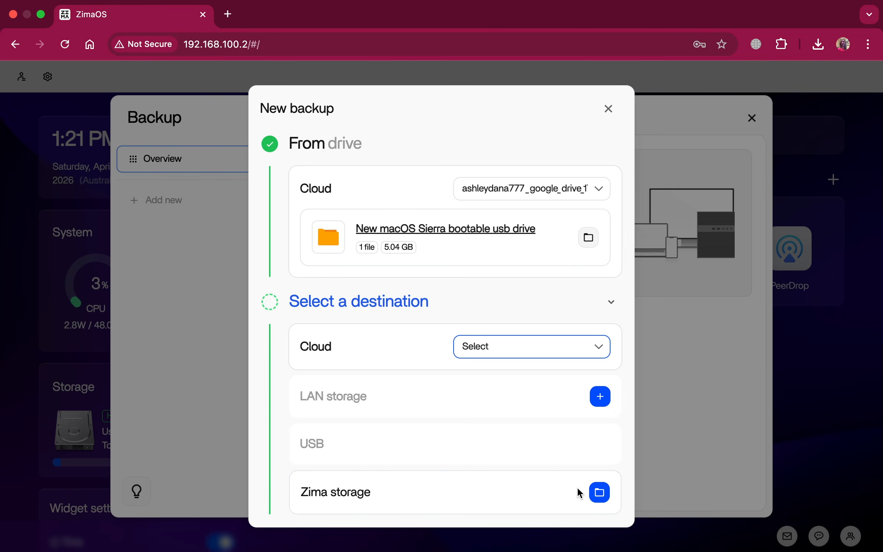
{"action": "left_click", "coordinate": [597, 497]}
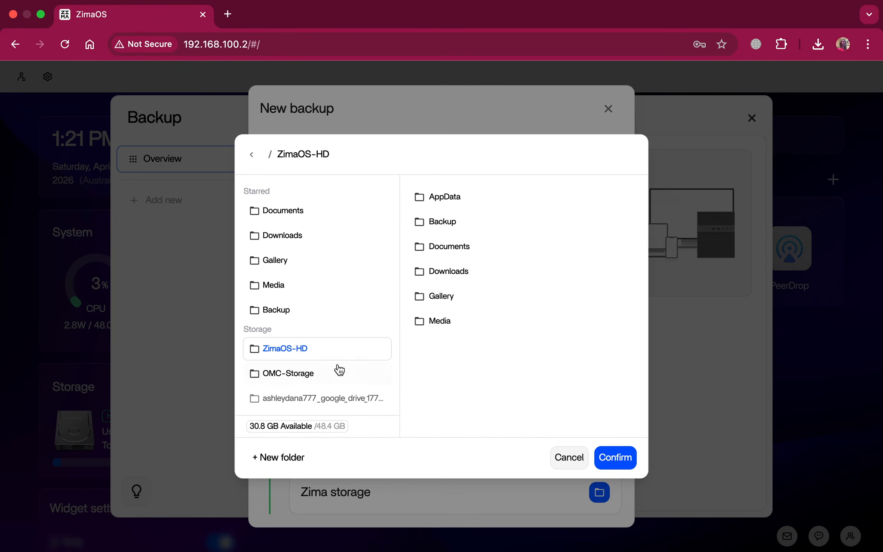
{"action": "left_click", "coordinate": [299, 375]}
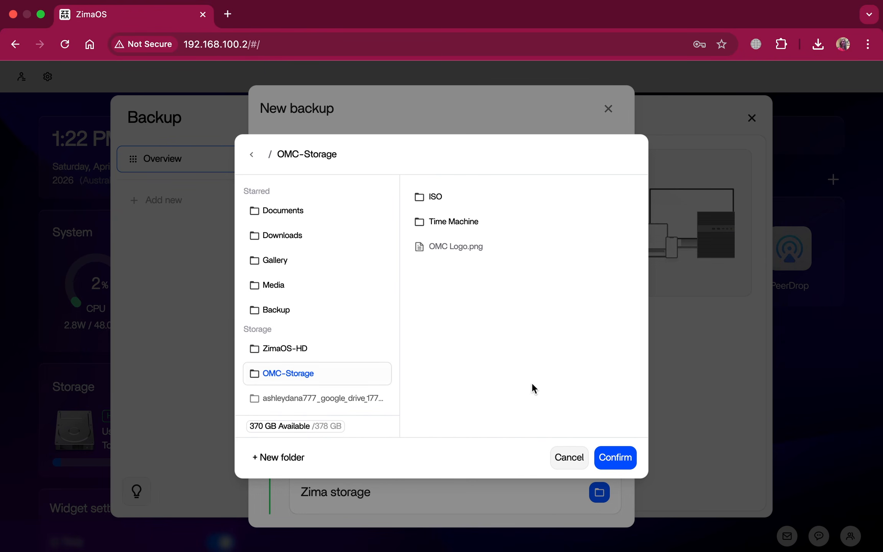
{"action": "left_click", "coordinate": [610, 458]}
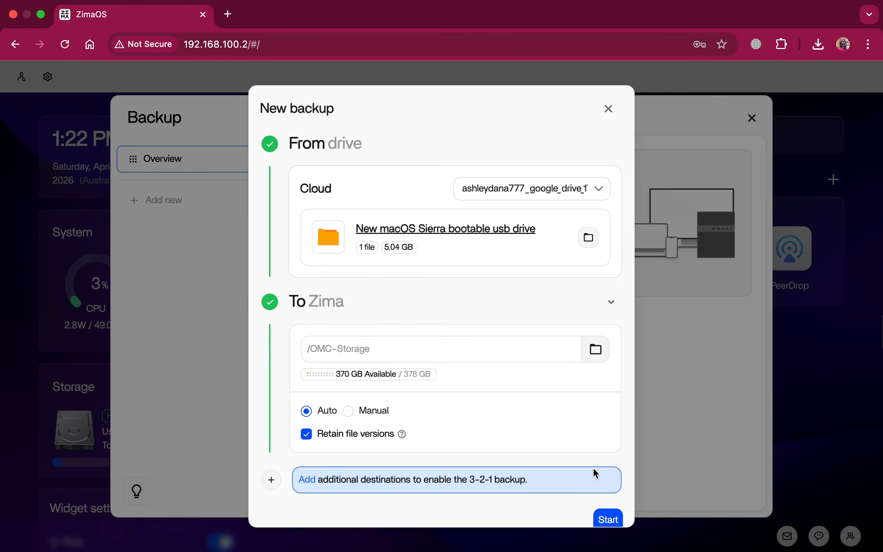
{"action": "left_click", "coordinate": [605, 521]}
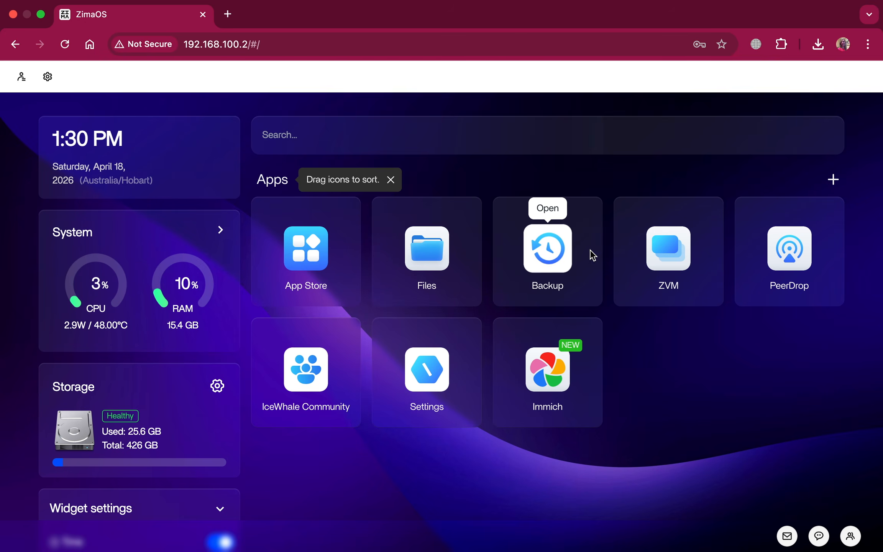
Open ZVM and begin a custom install of a virtual machine using an OS image from ZimaOS Files
{"action": "left_click", "coordinate": [665, 263]}
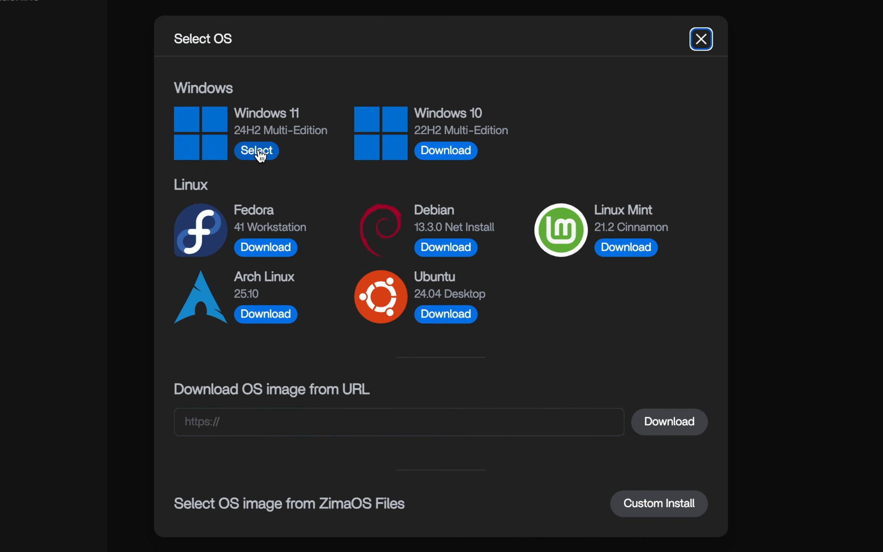
{"action": "left_click_drag", "start_coordinate": [234, 131], "coordinate": [323, 132]}
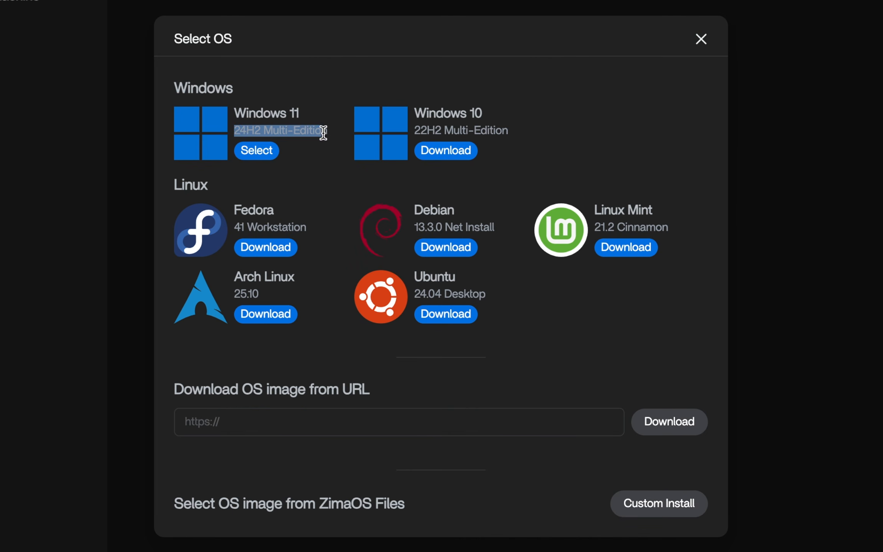
{"action": "left_click", "coordinate": [336, 186]}
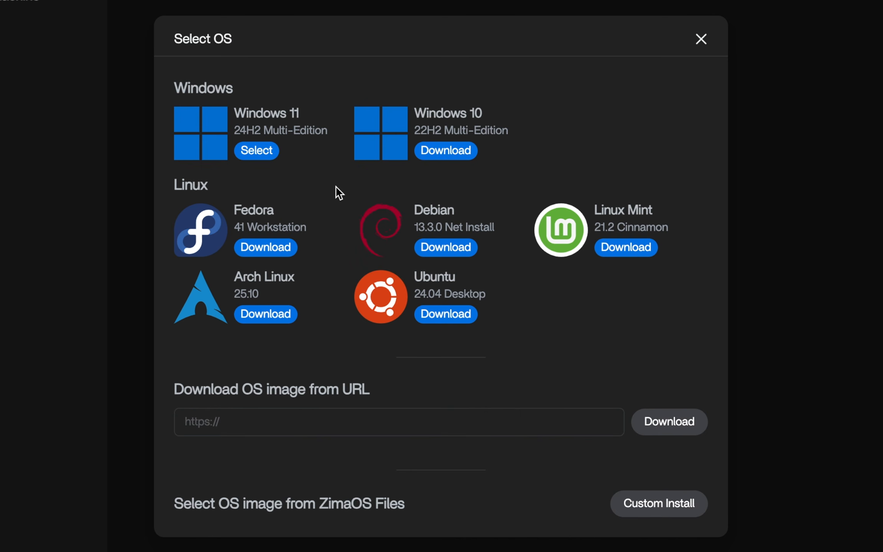
{"action": "left_click", "coordinate": [659, 503]}
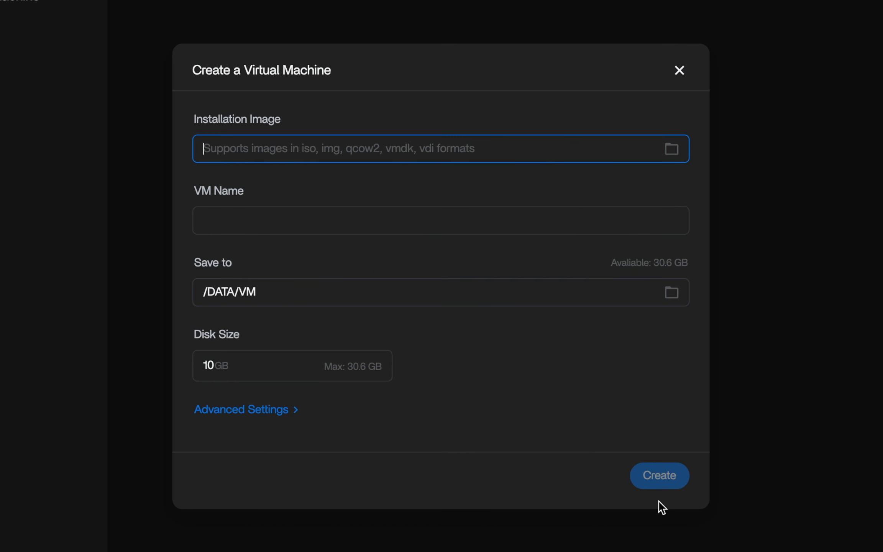
Choose Win11_25H2_English_x64.iso from the ISO folder on OMC-Storage as the virtual machine's installation image
{"action": "left_click", "coordinate": [675, 158]}
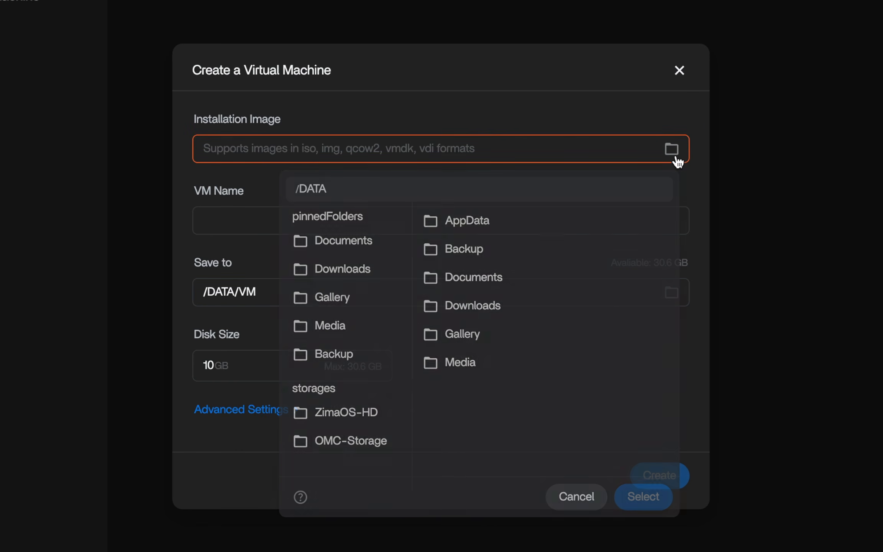
{"action": "left_click", "coordinate": [355, 448]}
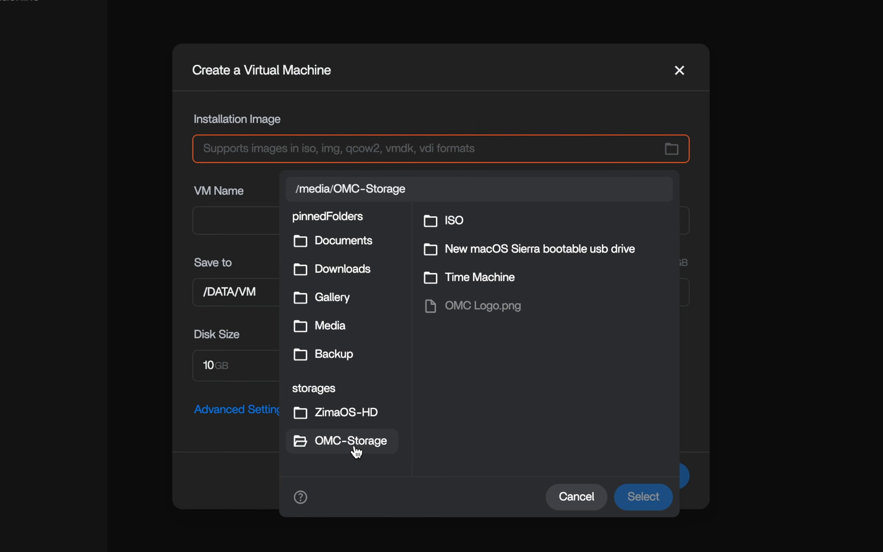
{"action": "left_click", "coordinate": [445, 226]}
{"action": "left_click", "coordinate": [584, 233]}
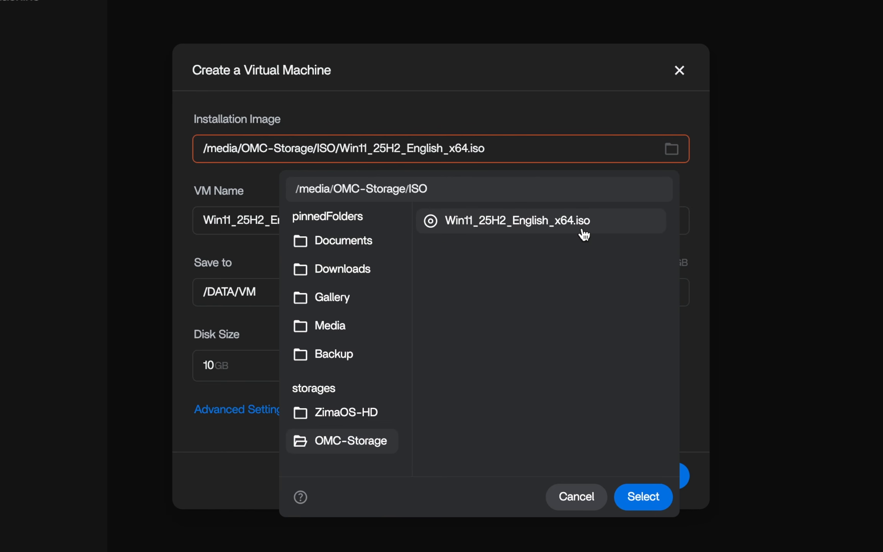
{"action": "left_click", "coordinate": [644, 496]}
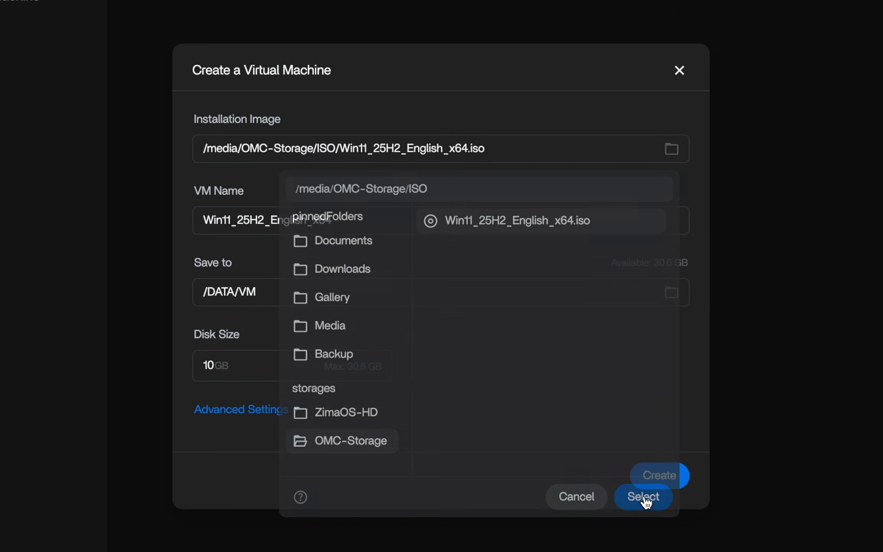
Set the virtual machine's save location to OMC-Storage and its disk size to 60 GB
{"action": "left_click", "coordinate": [258, 292]}
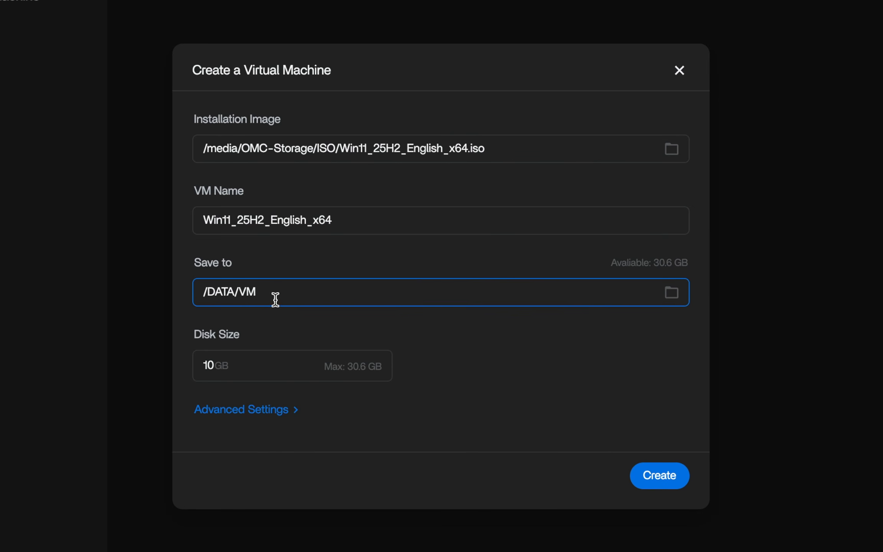
{"action": "left_click", "coordinate": [671, 293]}
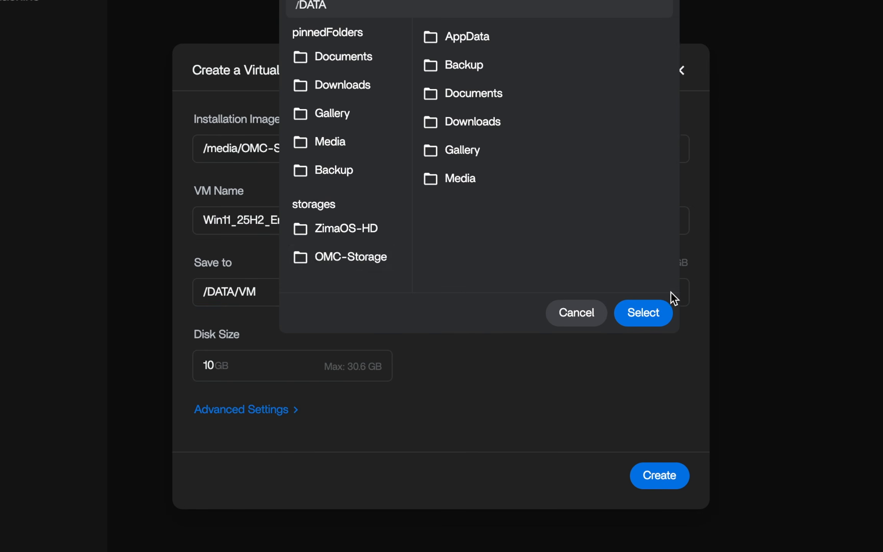
{"action": "left_click", "coordinate": [351, 259]}
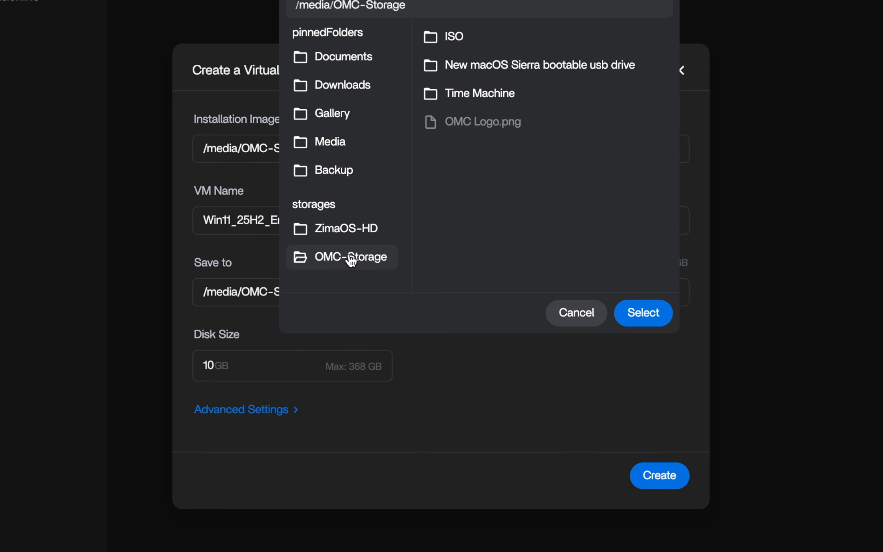
{"action": "left_click", "coordinate": [654, 311]}
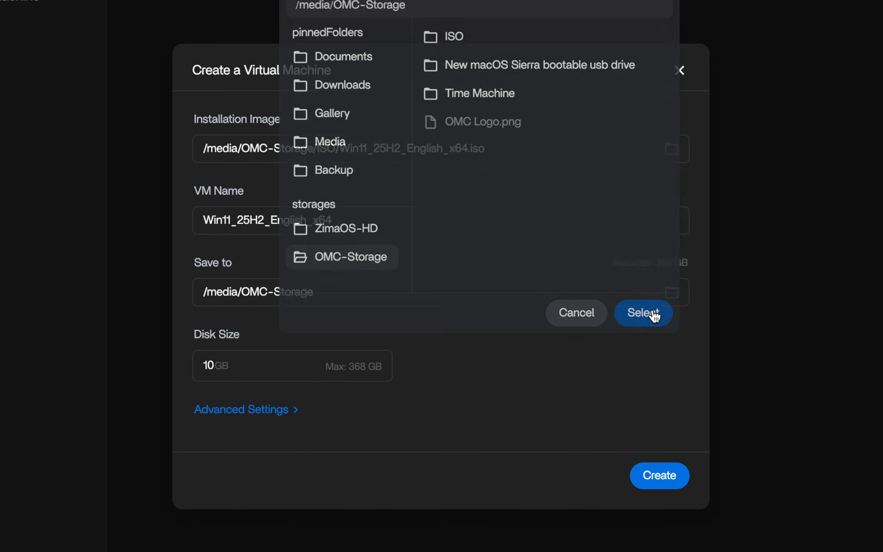
{"action": "left_click", "coordinate": [217, 356]}
{"action": "double_click", "coordinate": [207, 362]}
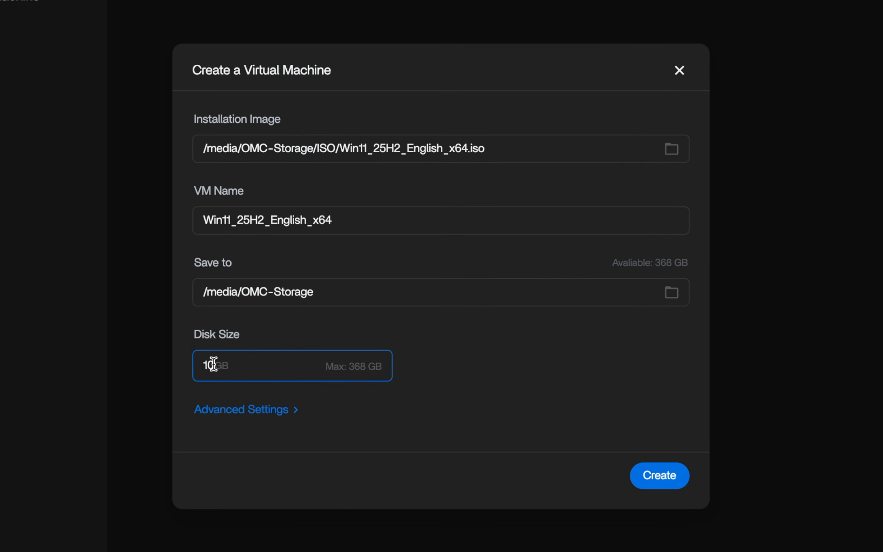
{"action": "type", "text": "60"}
Set the virtual machine's memory to 8091 MB in the advanced settings and create it
{"action": "left_click", "coordinate": [271, 410]}
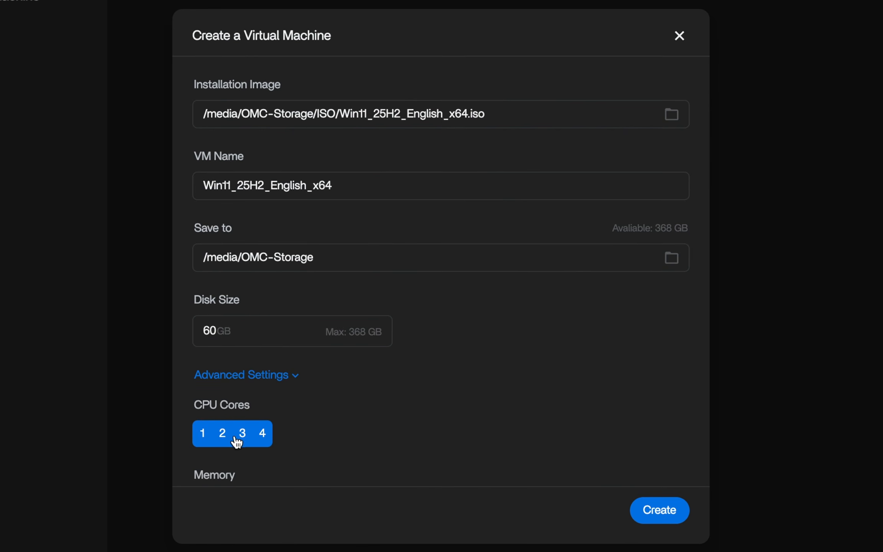
{"action": "scroll", "coordinate": [264, 437], "scroll_direction": "down", "scroll_amount": 4}
{"action": "left_click", "coordinate": [229, 372]}
{"action": "left_click_drag", "start_coordinate": [229, 372], "coordinate": [193, 367]}
{"action": "type", "text": "8091"}
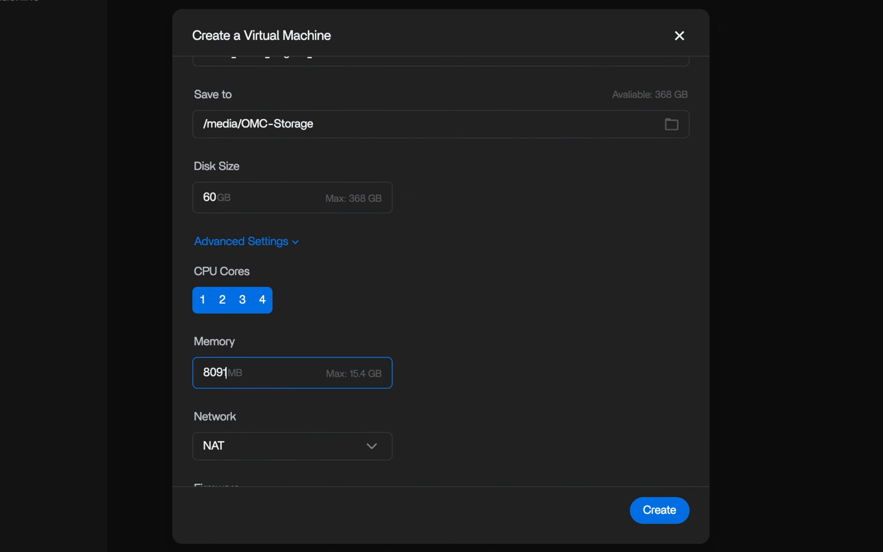
{"action": "scroll", "coordinate": [450, 271], "scroll_direction": "down", "scroll_amount": 2}
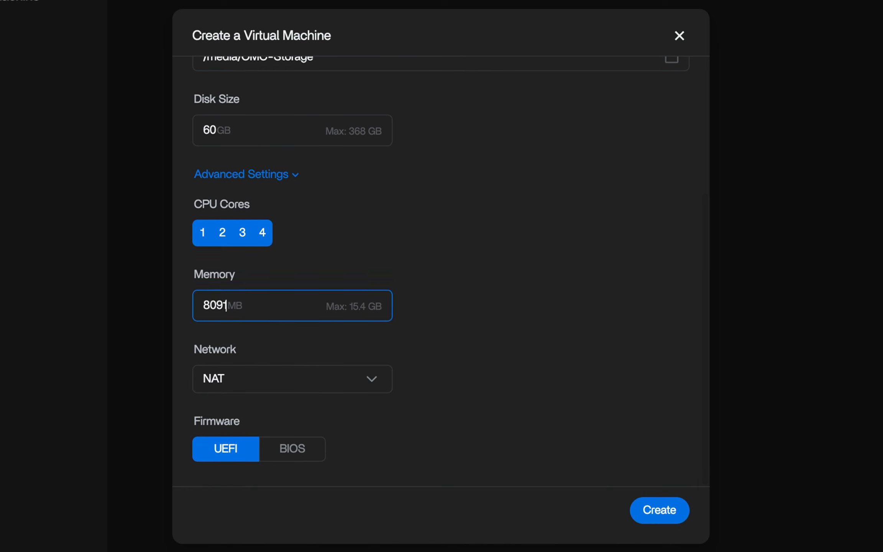
{"action": "left_click", "coordinate": [666, 512]}
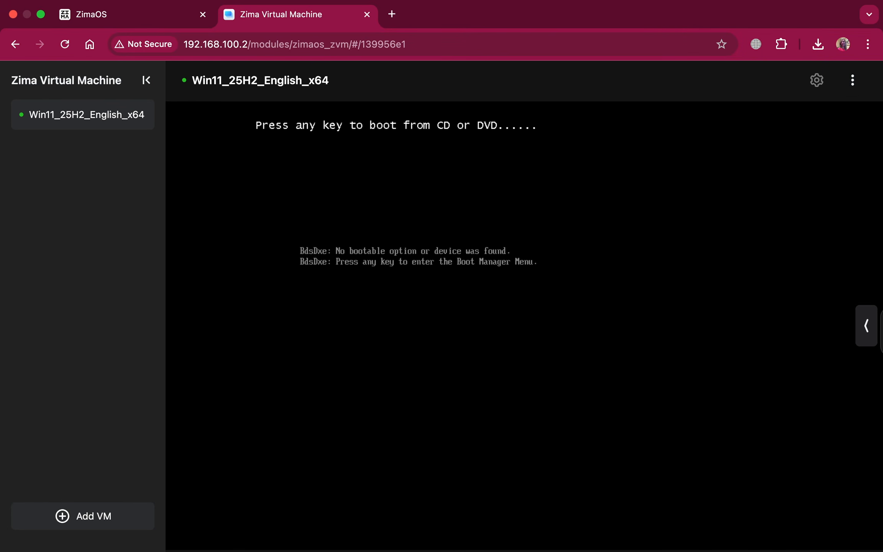
Restart the Win11_25H2_English_x64 virtual machine and boot it from the installation disc
{"action": "left_click", "coordinate": [853, 81]}
{"action": "left_click", "coordinate": [822, 177]}
{"action": "left_click", "coordinate": [821, 176]}
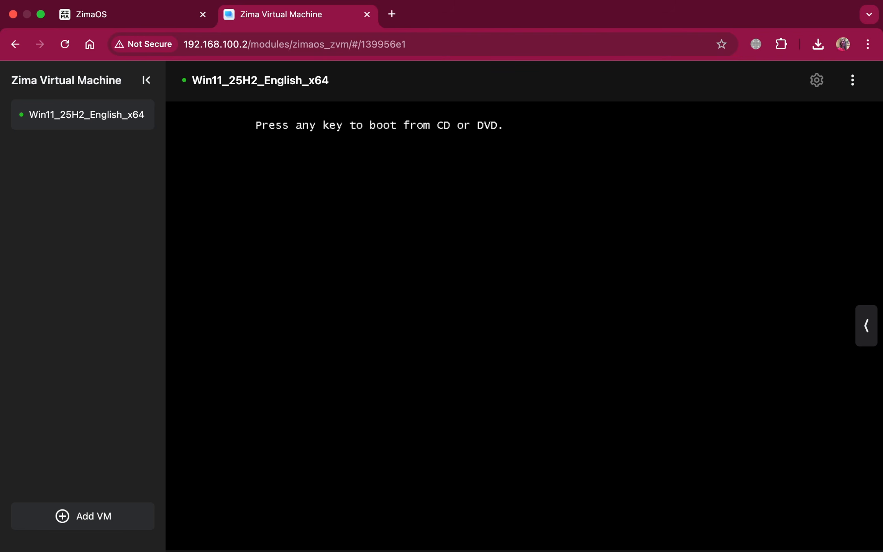
{"action": "key", "text": "Return"}
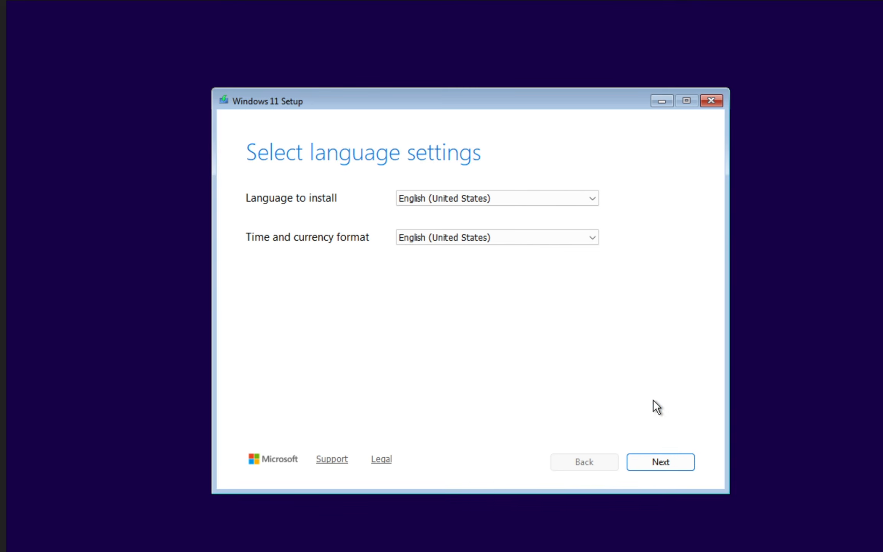
Go through Windows 11 Setup with English (United States) settings, choosing Windows 11 Pro and keeping nothing, and start the installation
{"action": "left_click", "coordinate": [686, 459]}
{"action": "left_click", "coordinate": [674, 465]}
{"action": "left_click", "coordinate": [263, 269]}
{"action": "left_click", "coordinate": [666, 462]}
{"action": "left_click", "coordinate": [314, 418]}
{"action": "scroll", "coordinate": [306, 269], "scroll_direction": "down", "scroll_amount": 1}
{"action": "left_click", "coordinate": [299, 261]}
{"action": "left_click", "coordinate": [662, 461]}
{"action": "left_click", "coordinate": [662, 461]}
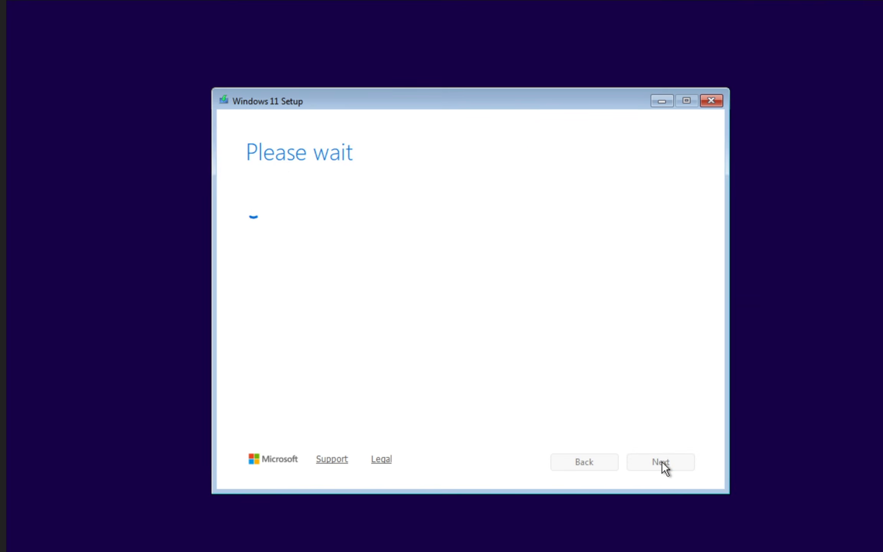
{"action": "left_click", "coordinate": [662, 461]}
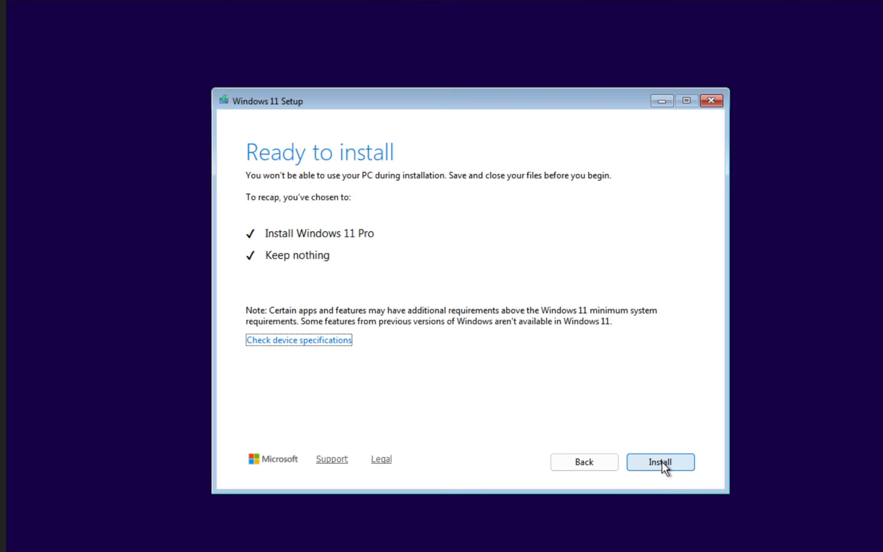
{"action": "left_click", "coordinate": [662, 460]}
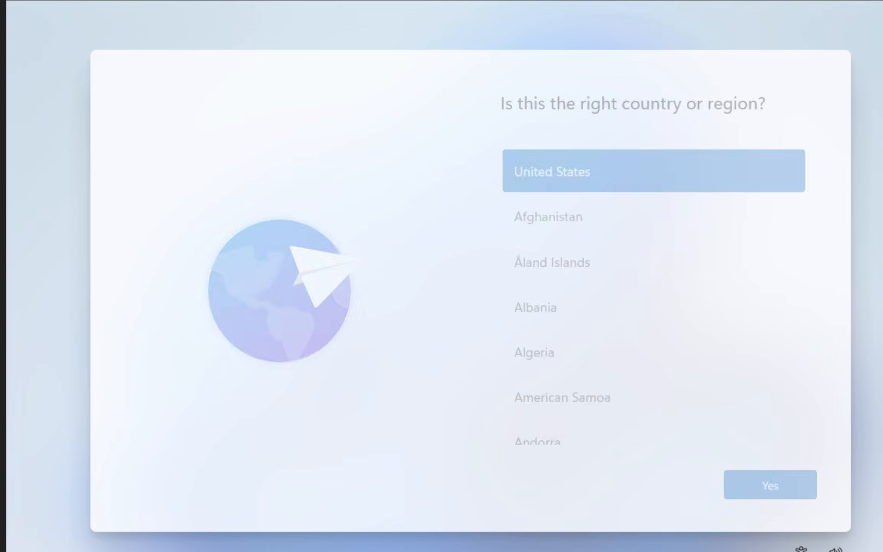
Keep United States as the Windows region and name the device OMC
{"action": "left_click", "coordinate": [750, 489]}
{"action": "left_click", "coordinate": [747, 485]}
{"action": "left_click", "coordinate": [747, 484]}
{"action": "type", "text": "OMC"}
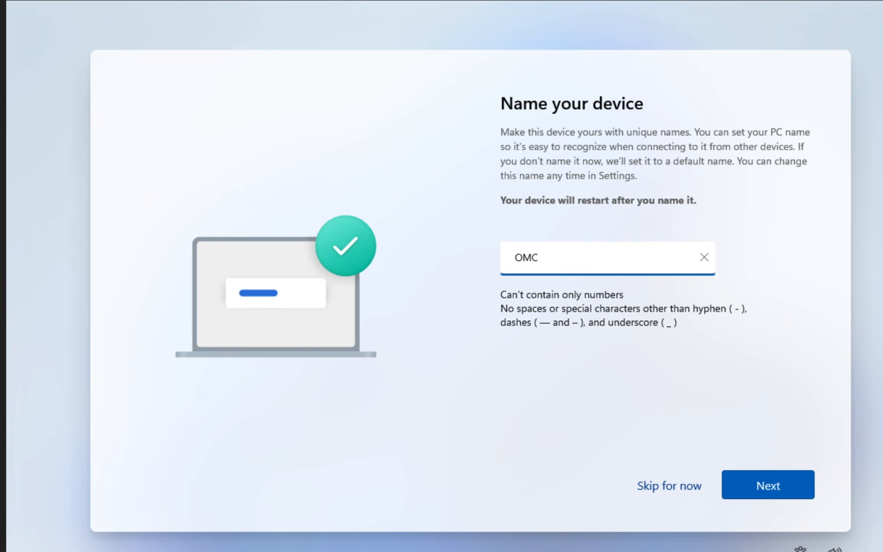
{"action": "left_click", "coordinate": [767, 485]}
Choose how the Windows device is set up, then enter and confirm a sign-in PIN
{"action": "left_click", "coordinate": [652, 215]}
{"action": "left_click", "coordinate": [757, 485]}
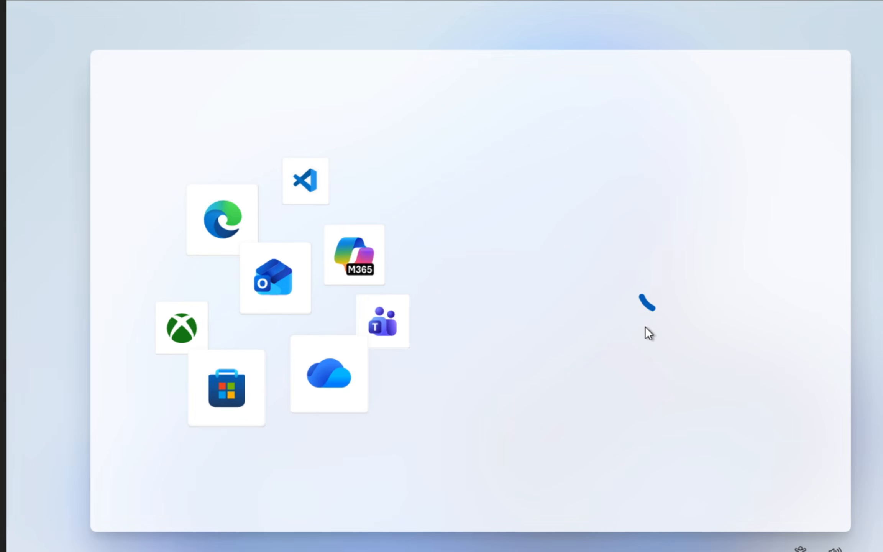
{"action": "left_click", "coordinate": [756, 483]}
{"action": "type", "text": "••••••"}
{"action": "left_click", "coordinate": [563, 285]}
{"action": "type", "text": "••••••"}
{"action": "left_click", "coordinate": [745, 480]}
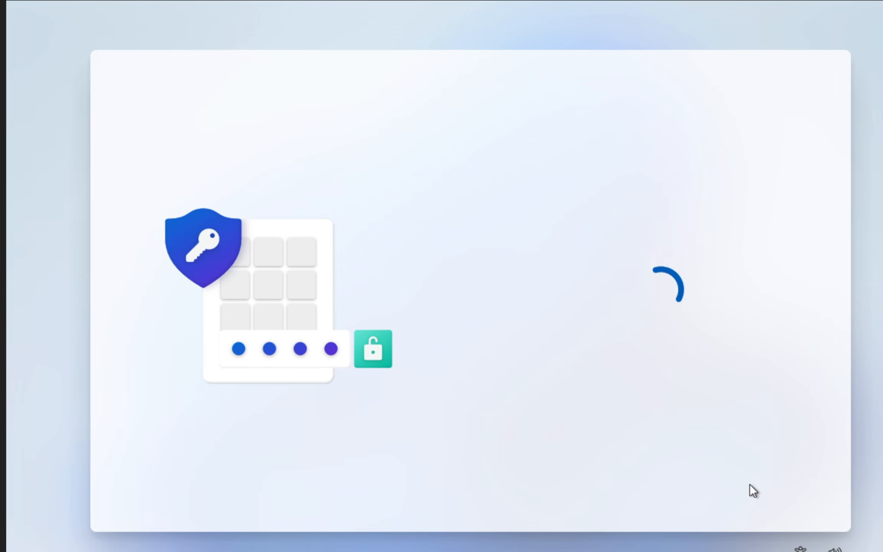
Go through the remaining Windows 11 setup pages after the PIN, including the customization and browsing data pages, until the desktop is reached
{"action": "left_click", "coordinate": [750, 484]}
{"action": "left_click", "coordinate": [678, 489]}
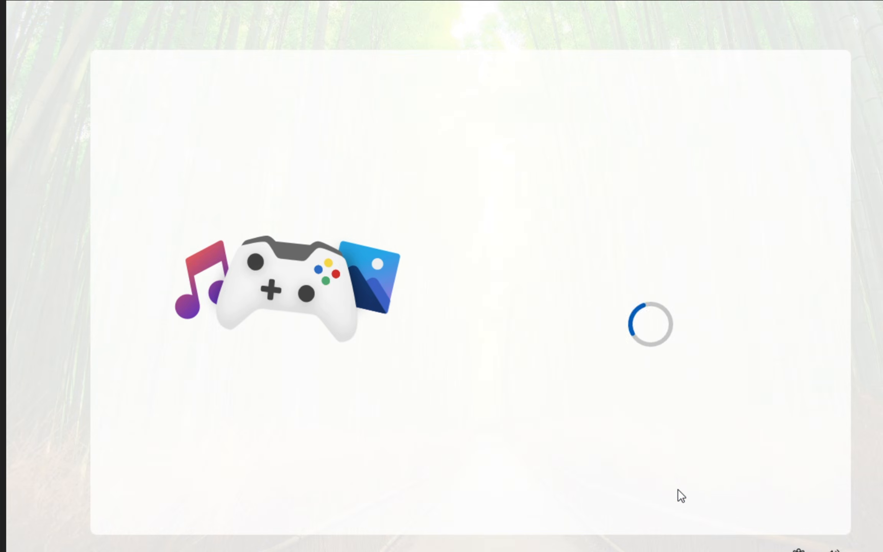
{"action": "left_click", "coordinate": [678, 489]}
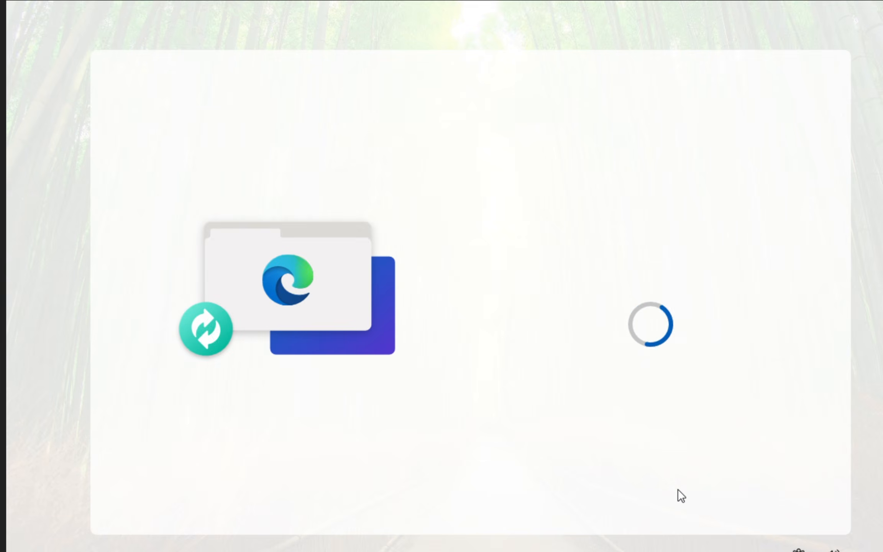
{"action": "left_click", "coordinate": [740, 492]}
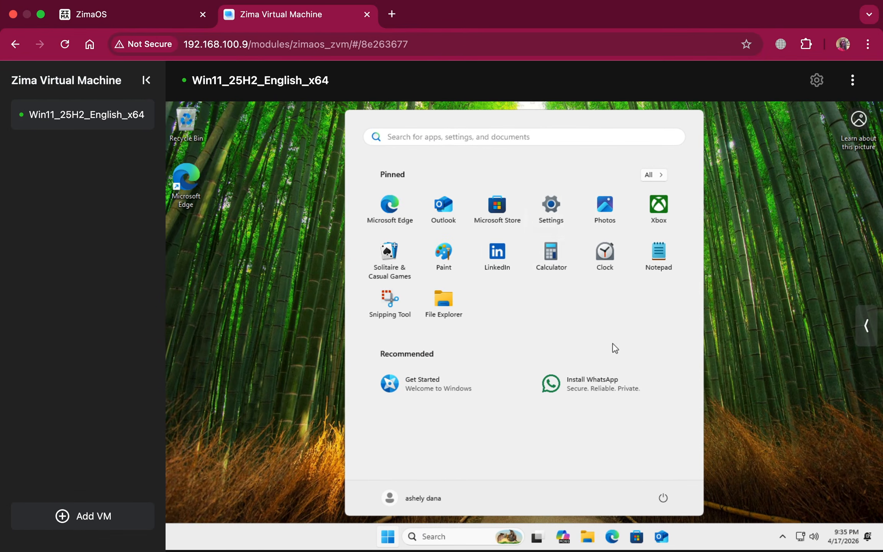
Examine the device and Windows specifications on the System About page in the virtual machine's Windows Settings
{"action": "left_click", "coordinate": [554, 214]}
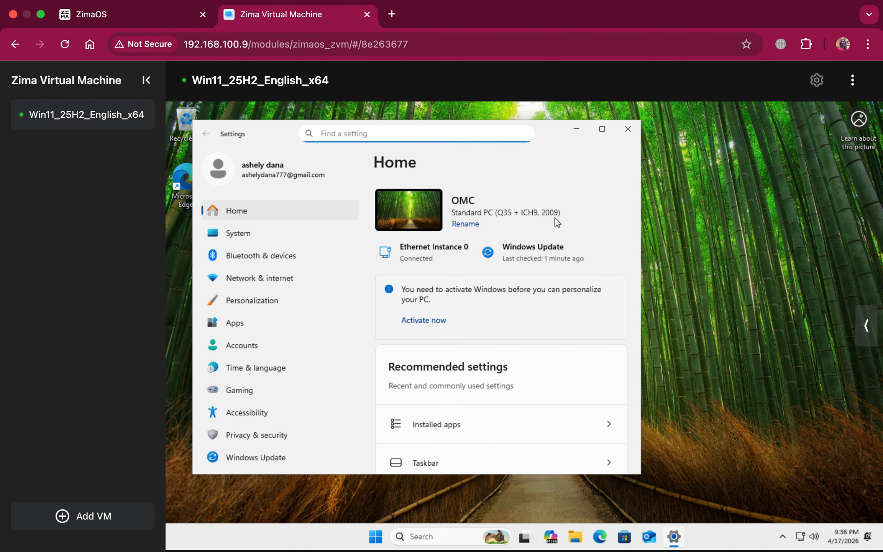
{"action": "left_click", "coordinate": [299, 233]}
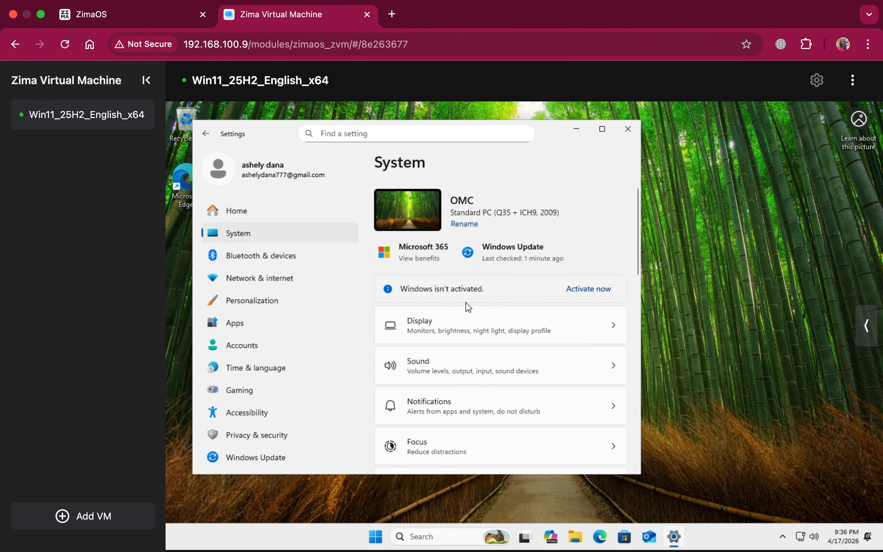
{"action": "scroll", "coordinate": [466, 302], "scroll_direction": "down", "scroll_amount": 10}
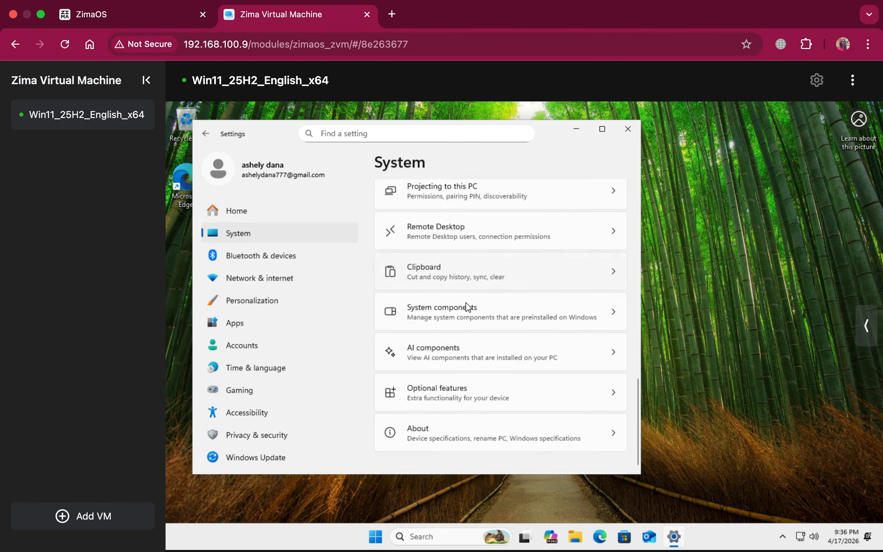
{"action": "left_click", "coordinate": [446, 438]}
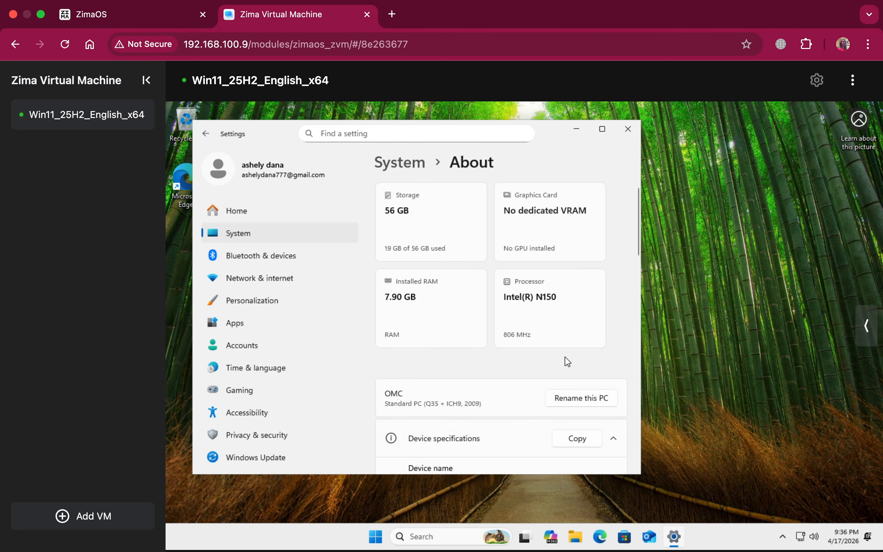
{"action": "scroll", "coordinate": [566, 358], "scroll_direction": "down", "scroll_amount": 8}
{"action": "scroll", "coordinate": [566, 357], "scroll_direction": "up", "scroll_amount": 5}
{"action": "scroll", "coordinate": [566, 357], "scroll_direction": "down", "scroll_amount": 1}
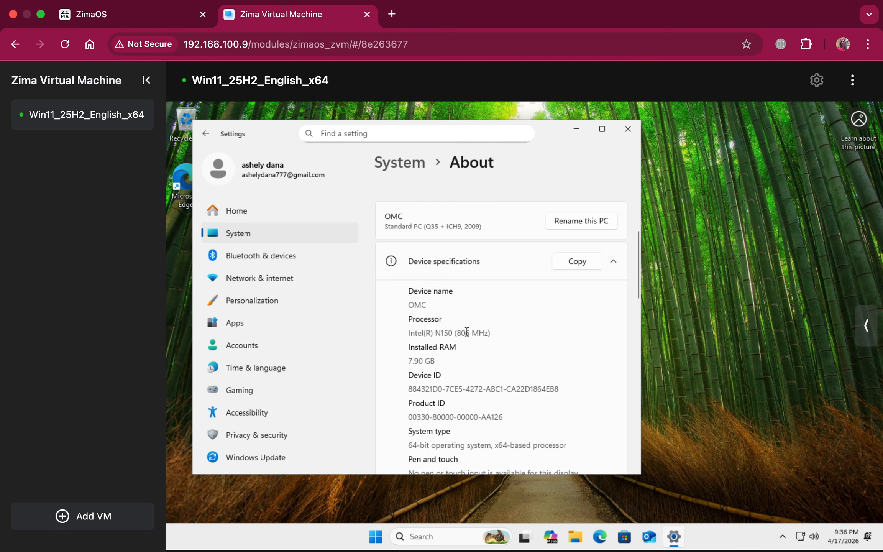
{"action": "scroll", "coordinate": [467, 332], "scroll_direction": "down", "scroll_amount": 10}
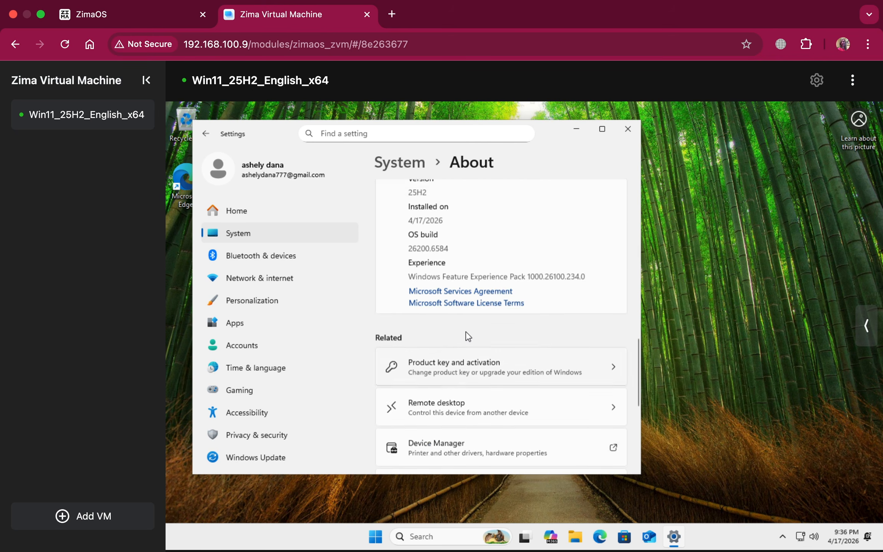
{"action": "left_click_drag", "start_coordinate": [409, 282], "coordinate": [434, 279]}
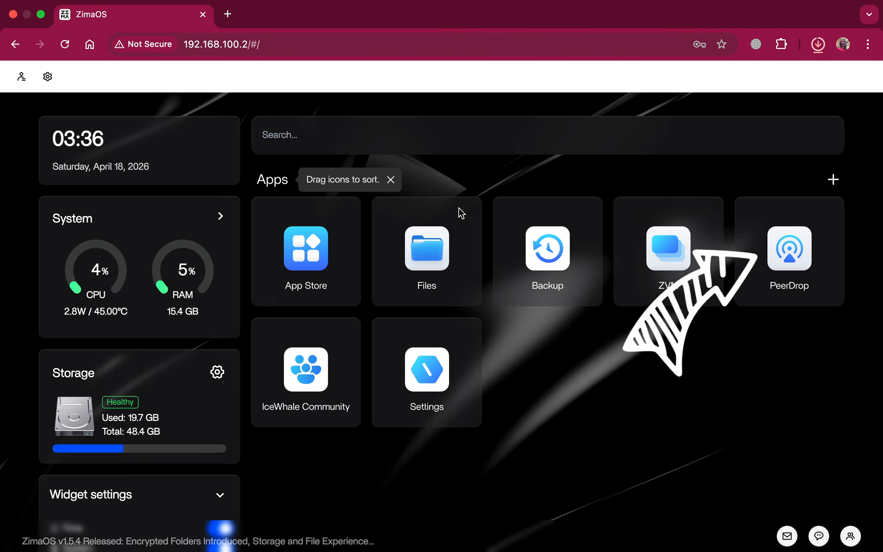
Switch to the ZimaOS dashboard and open PeerDrop
{"action": "left_click", "coordinate": [788, 249]}
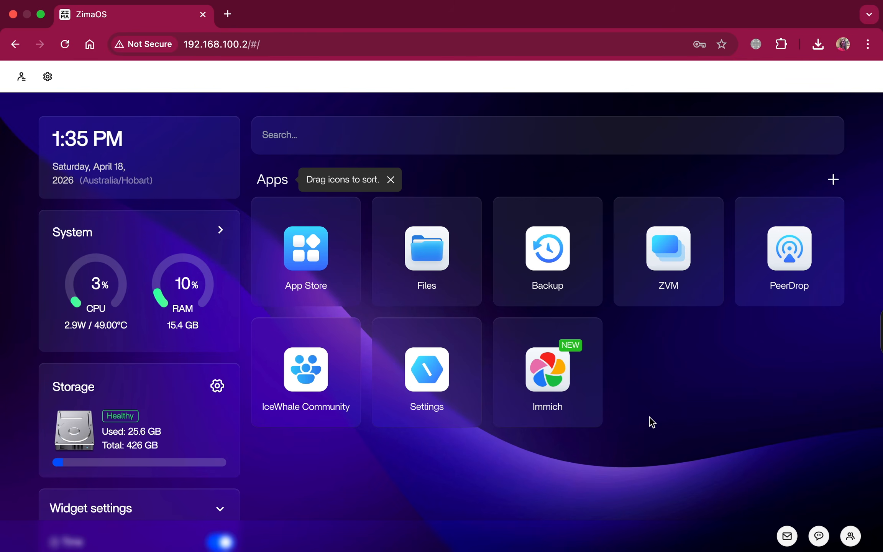
Uninstall the Immich app from the ZimaOS dashboard and accept the deletion of its data
{"action": "mouse_move", "coordinate": [598, 361]}
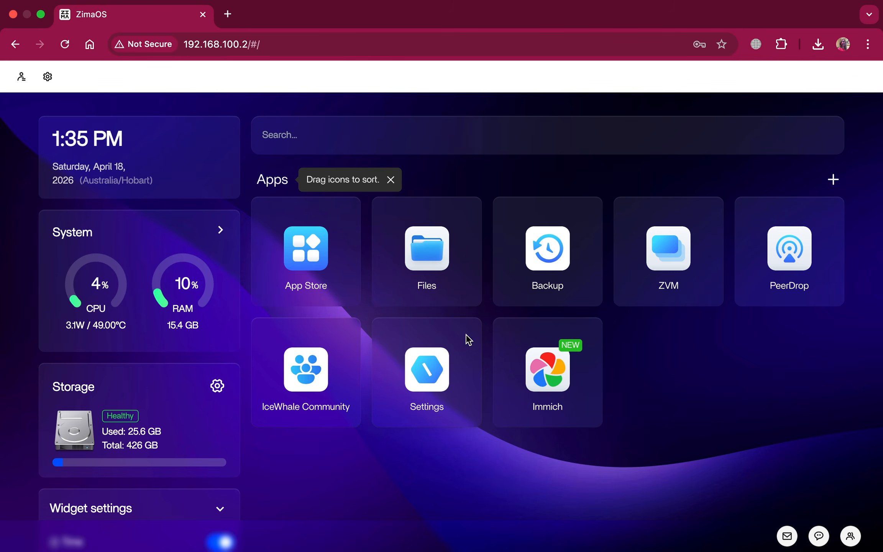
{"action": "left_click", "coordinate": [589, 338]}
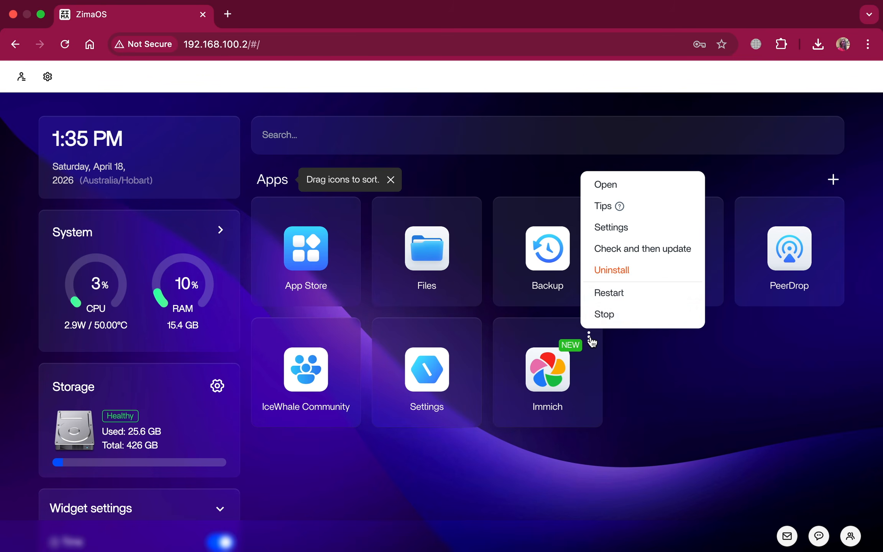
{"action": "left_click", "coordinate": [619, 281]}
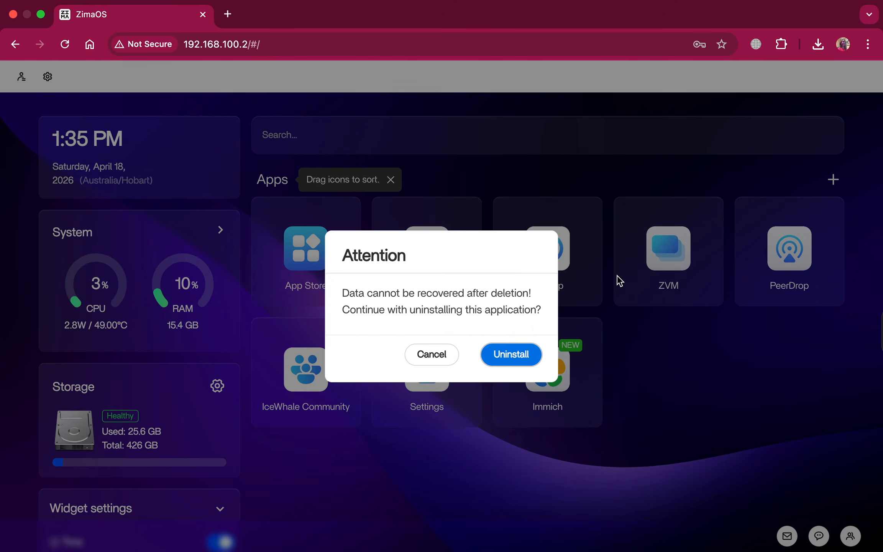
{"action": "left_click", "coordinate": [529, 354]}
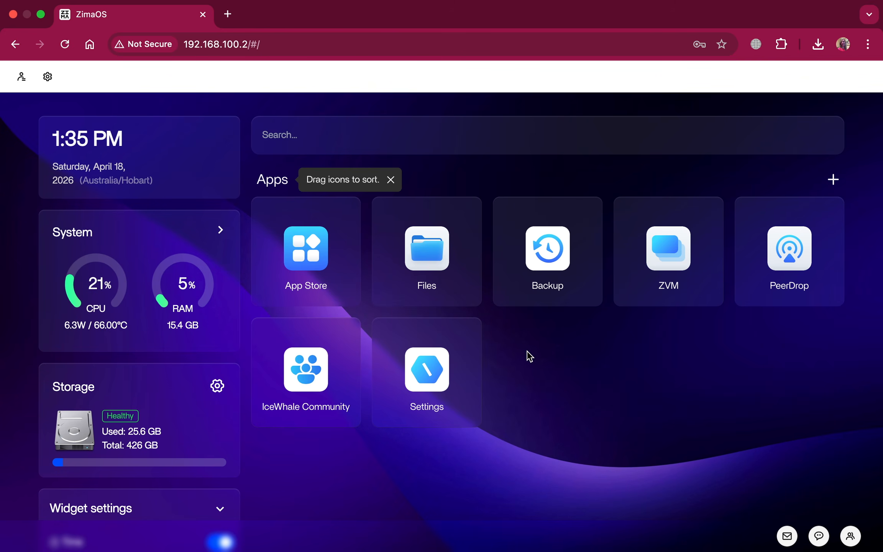
Delete the IceWhale Community shortcut from the dashboard's apps
{"action": "mouse_move", "coordinate": [346, 337]}
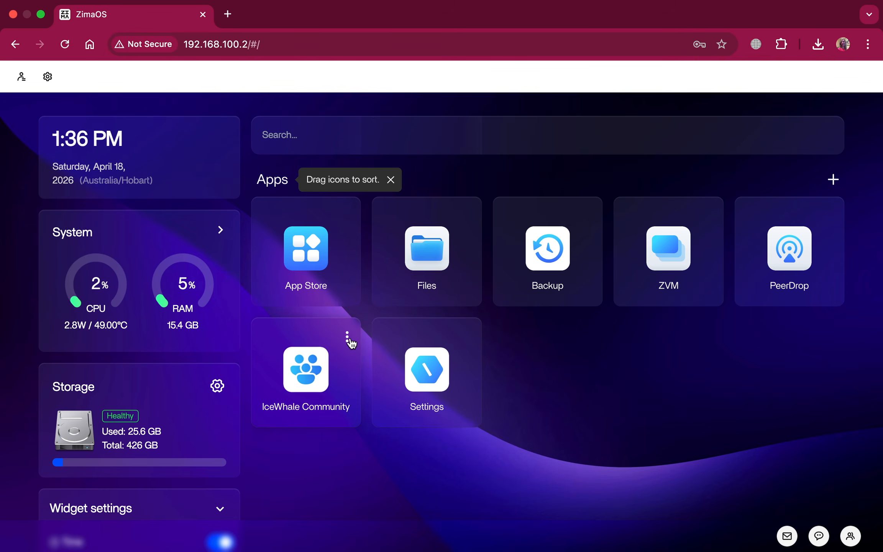
{"action": "left_click", "coordinate": [347, 337]}
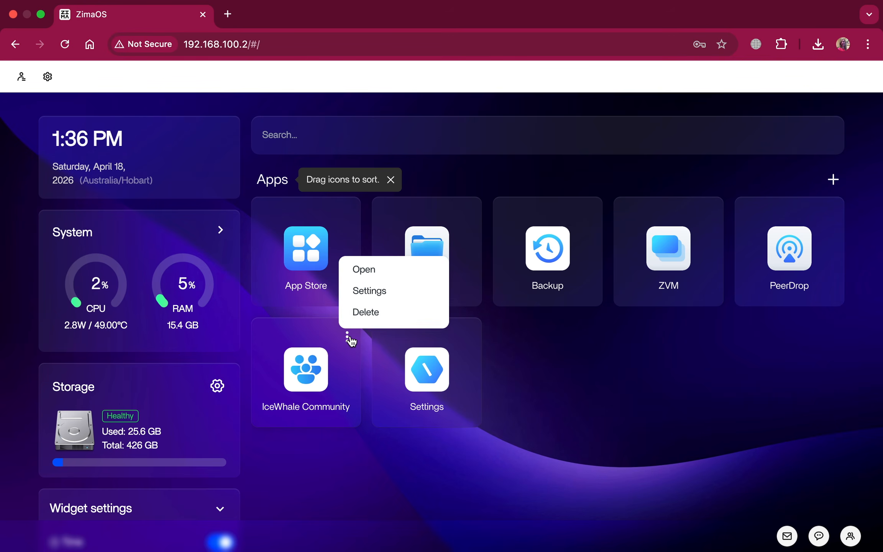
{"action": "left_click", "coordinate": [367, 312]}
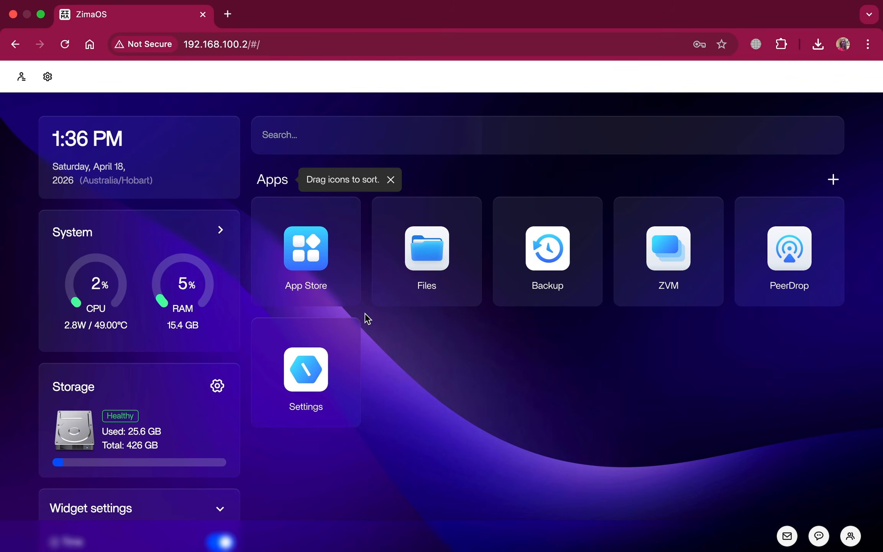
Reset ZimaOS to its original state from the general settings, authorizing it with the saved account password
{"action": "left_click", "coordinate": [315, 376]}
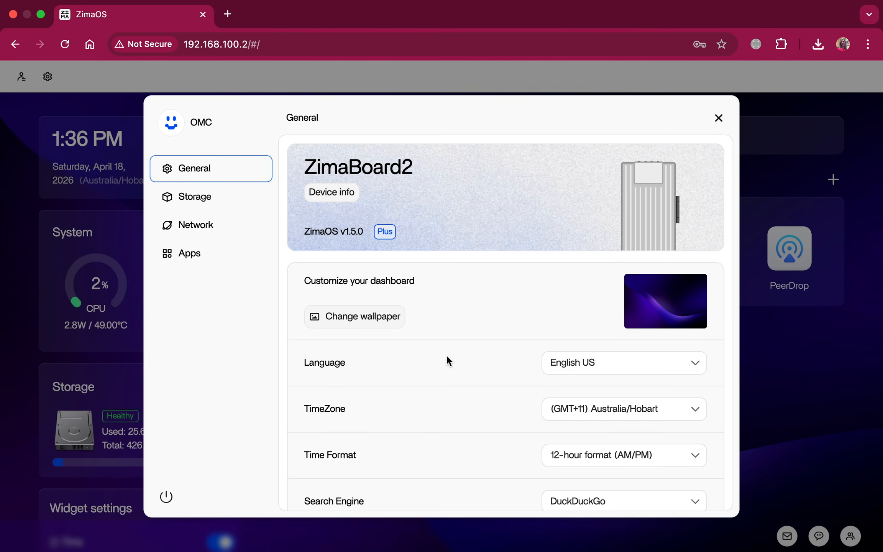
{"action": "scroll", "coordinate": [447, 357], "scroll_direction": "down", "scroll_amount": 10}
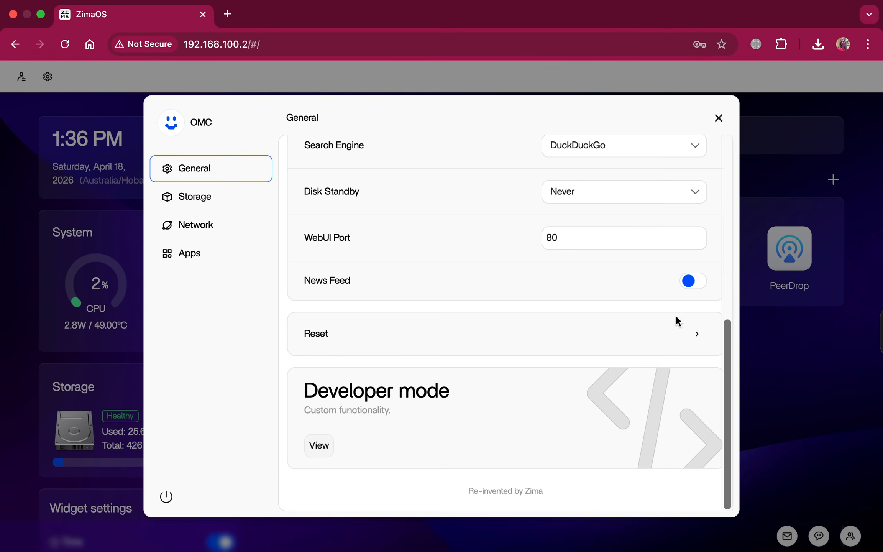
{"action": "left_click", "coordinate": [697, 334]}
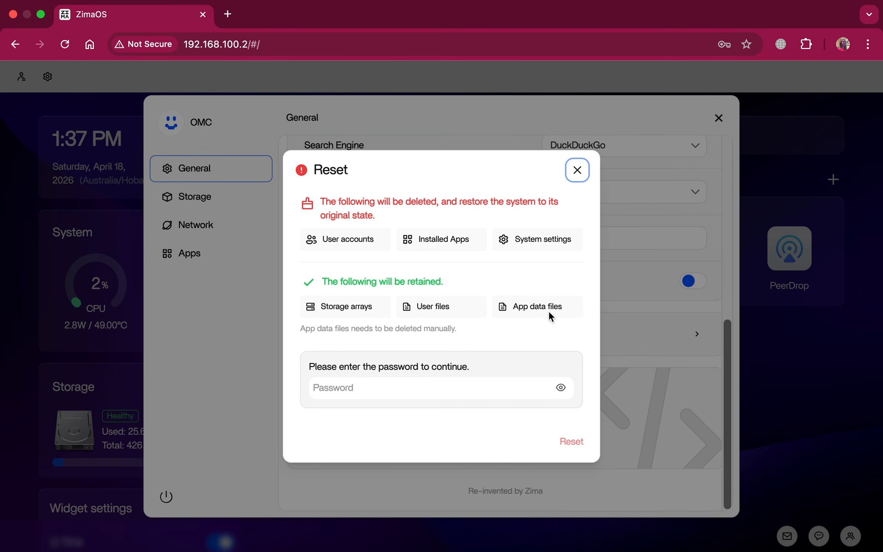
{"action": "left_click", "coordinate": [387, 386]}
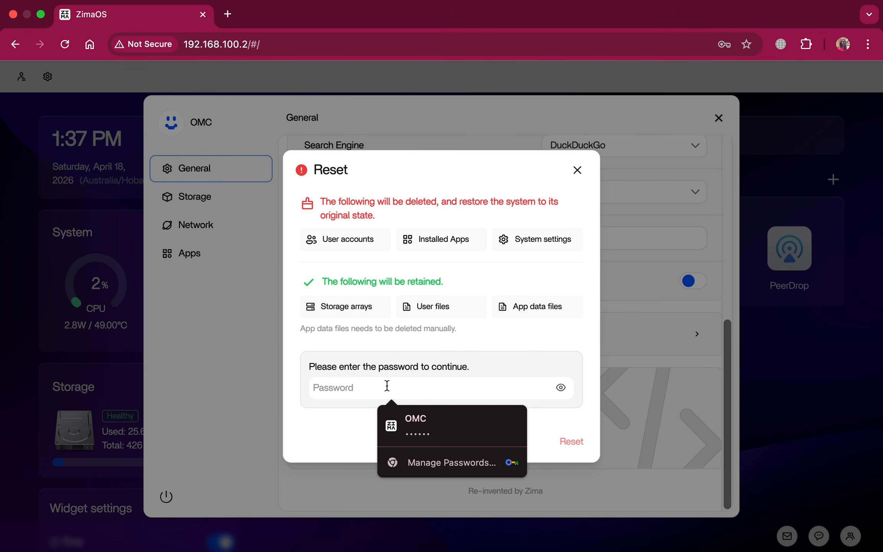
{"action": "left_click", "coordinate": [420, 421]}
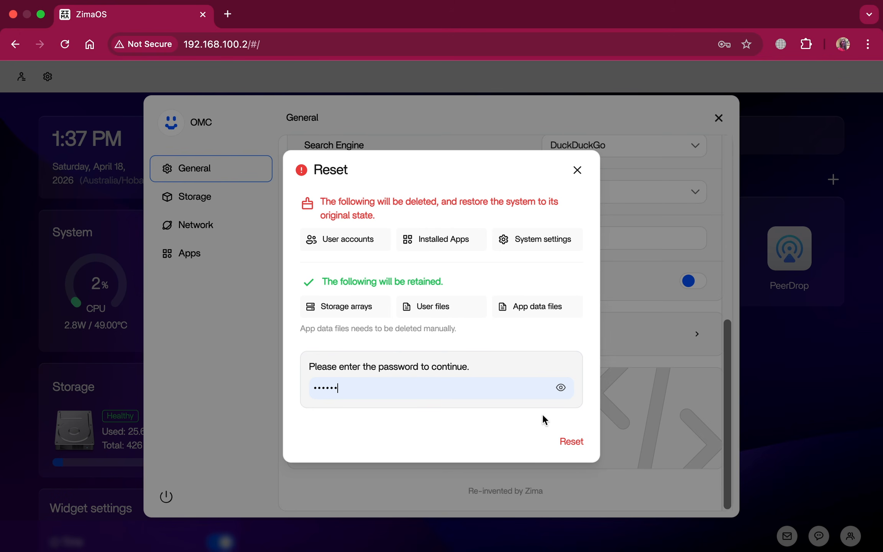
{"action": "left_click", "coordinate": [572, 441]}
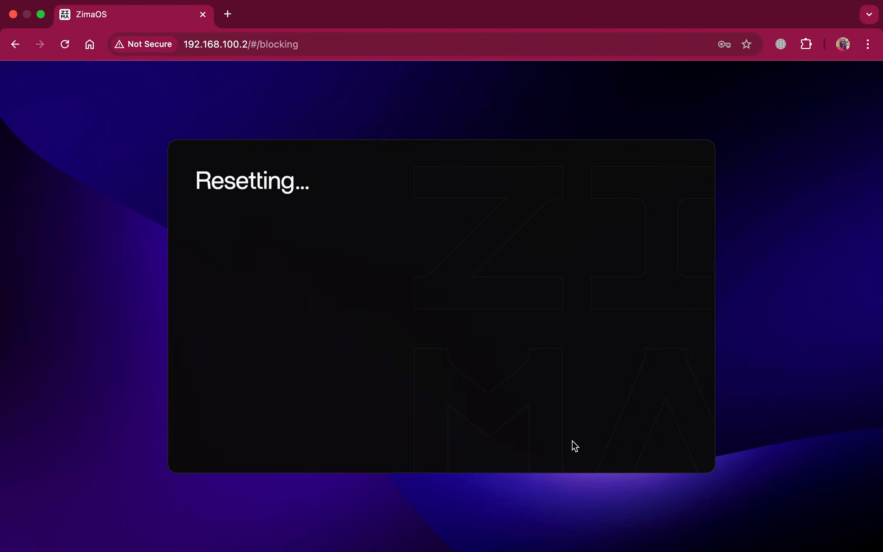